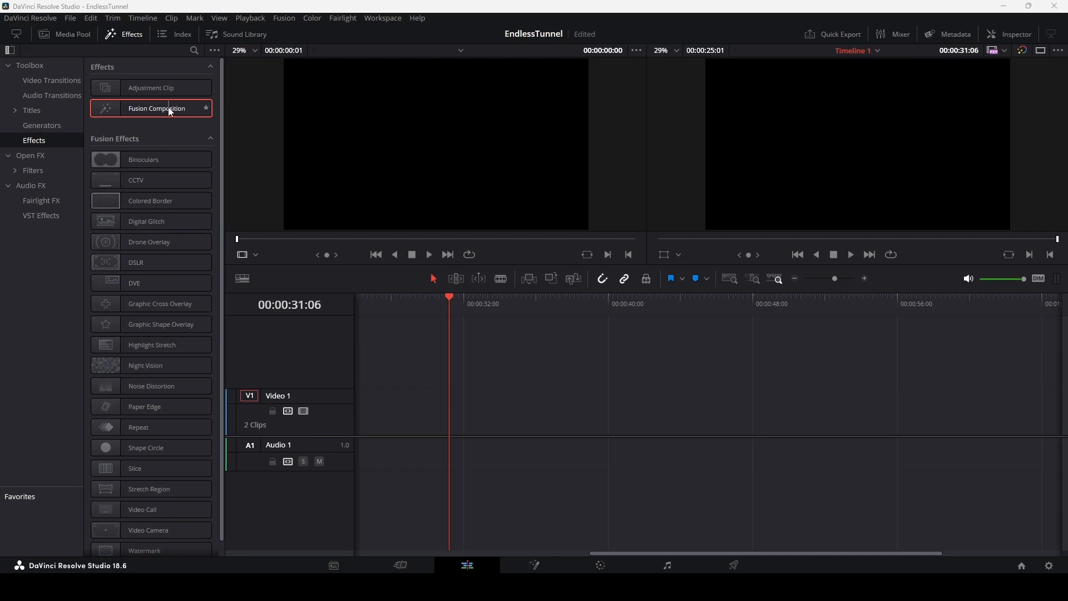
Place a Fusion Composition clip on the Video 1 track at the playhead and open it on the Fusion page.
{"action": "left_click_drag", "start_coordinate": [171, 111], "coordinate": [602, 415]}
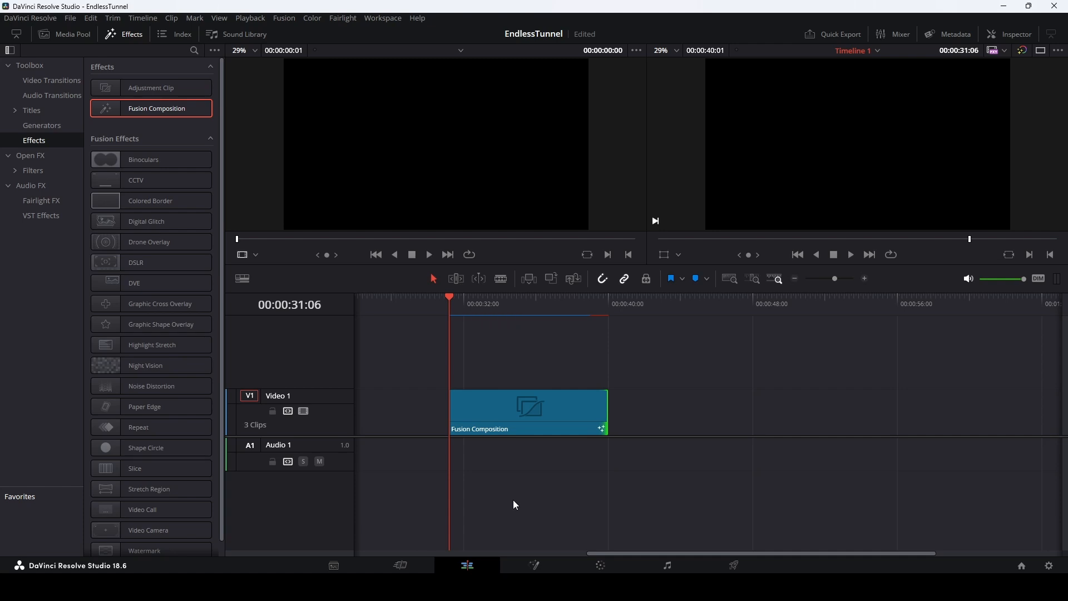
{"action": "key", "text": "shift+4"}
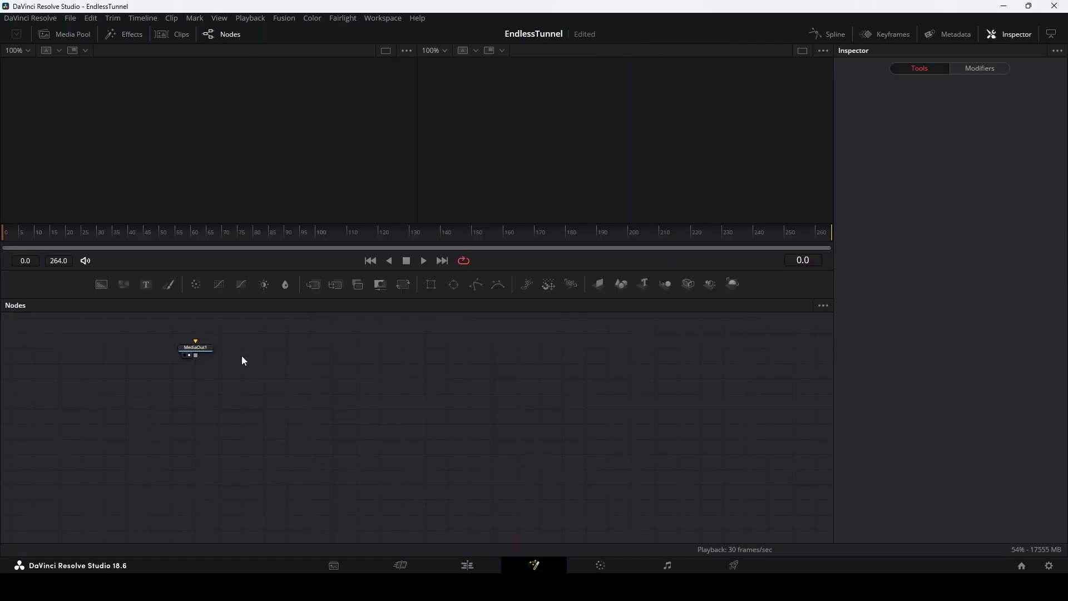
Add a Shape 3D node, set its shape to Cylinder, and show it in the second viewer.
{"action": "left_click_drag", "start_coordinate": [621, 284], "coordinate": [305, 411]}
{"action": "left_click", "coordinate": [947, 136]}
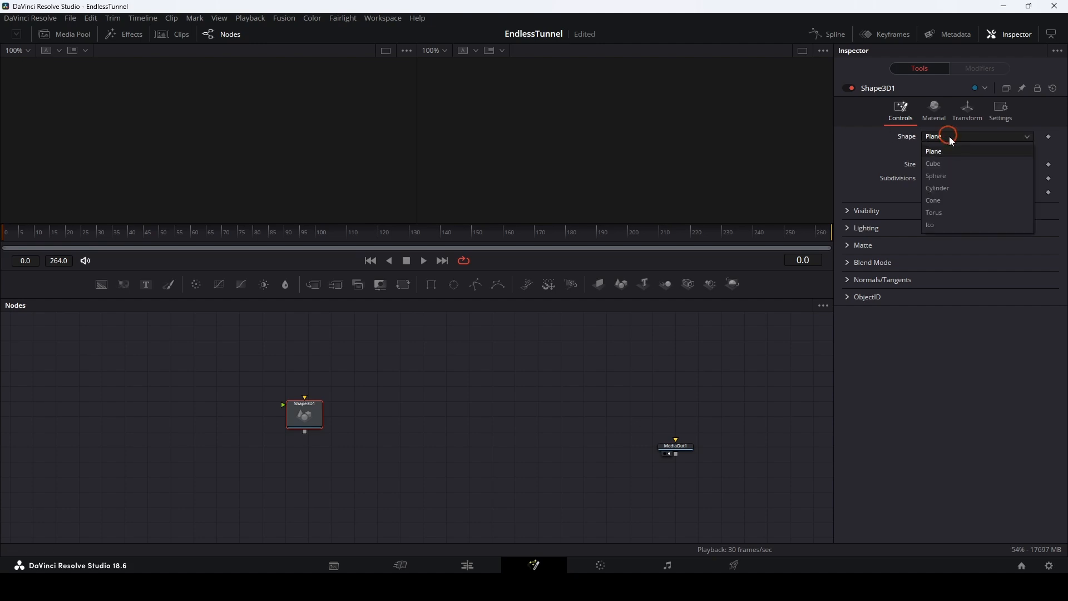
{"action": "left_click", "coordinate": [952, 188]}
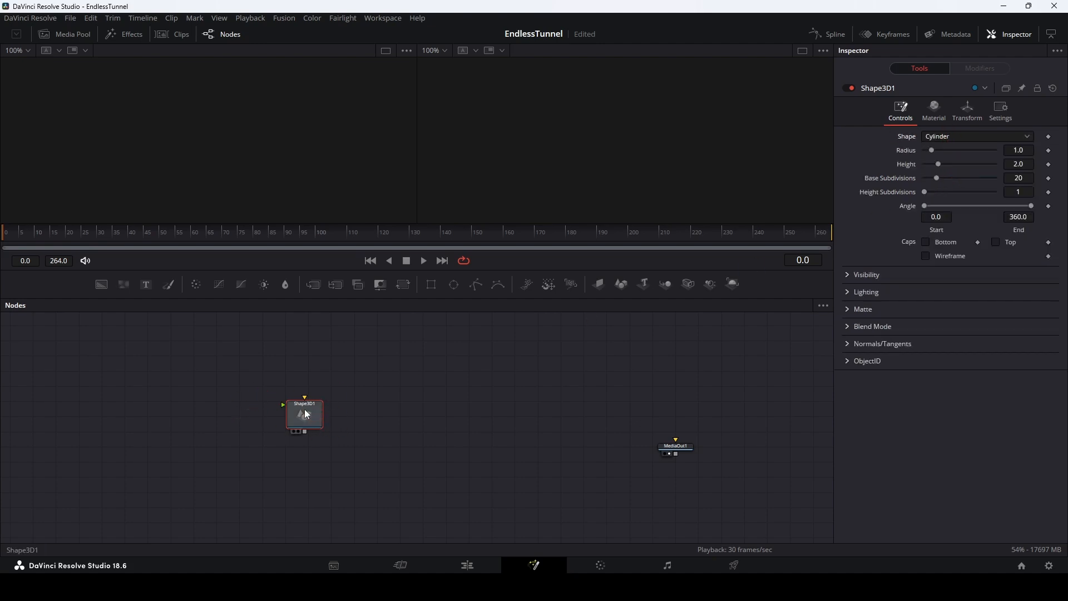
{"action": "key", "text": "2"}
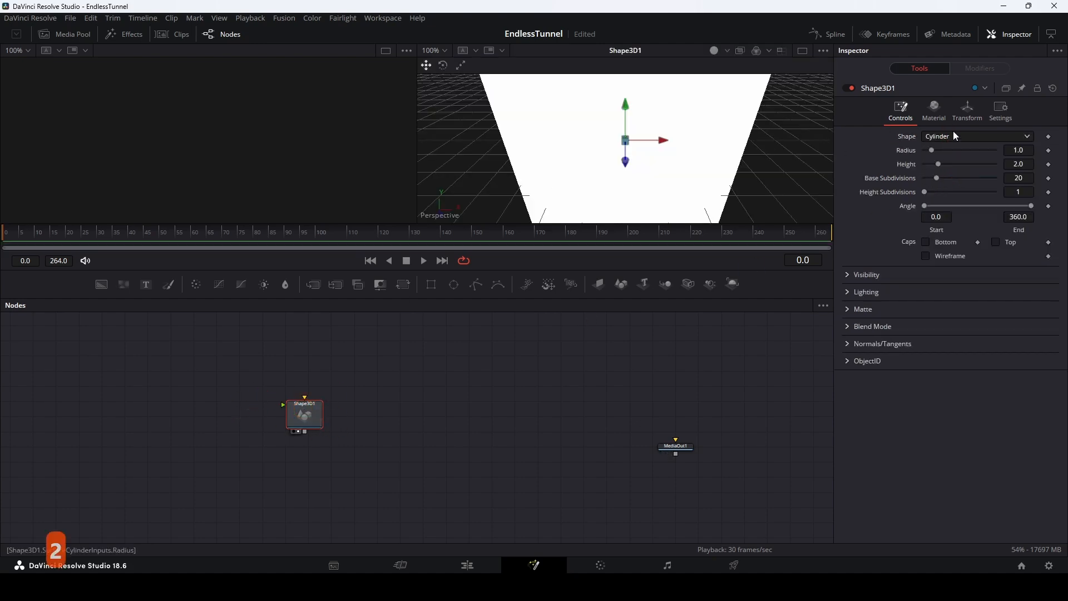
Rotate the cylinder 90 degrees about the X axis.
{"action": "left_click", "coordinate": [968, 109]}
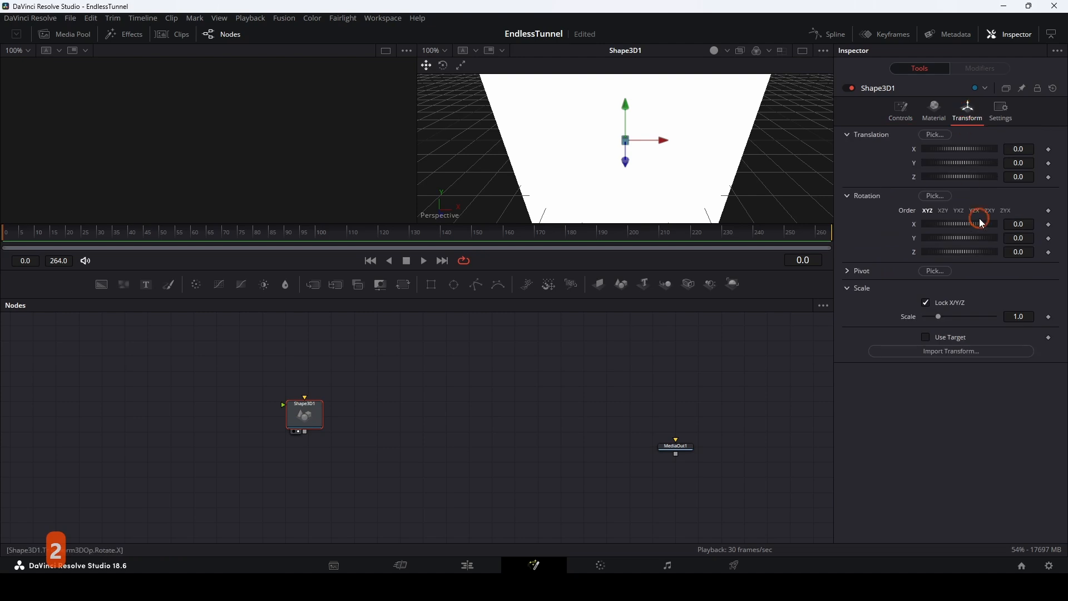
{"action": "left_click", "coordinate": [1021, 224]}
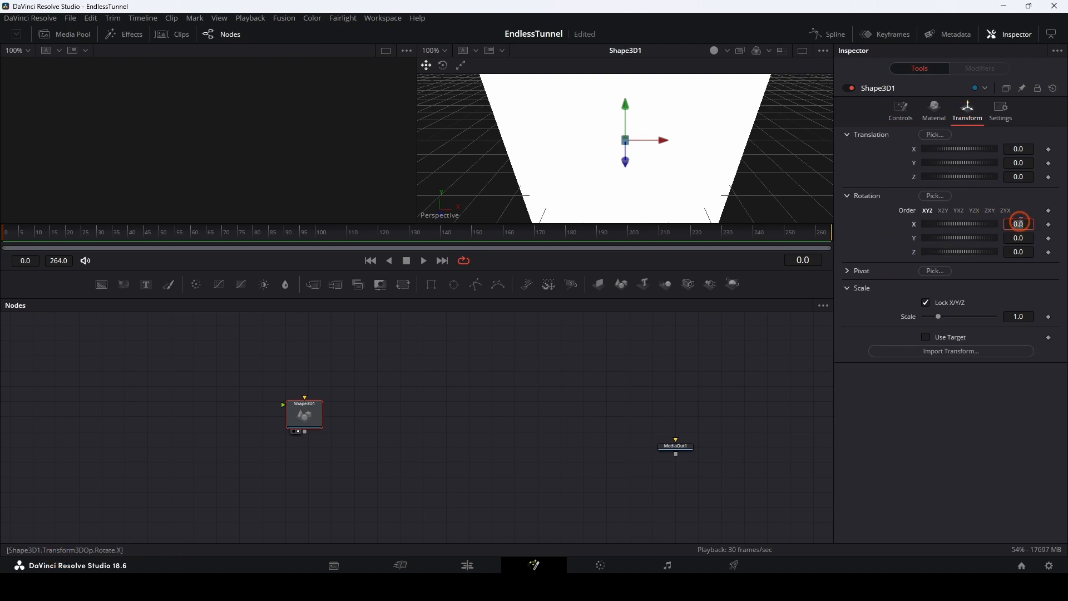
{"action": "type", "text": "90"}
{"action": "key", "text": "Return"}
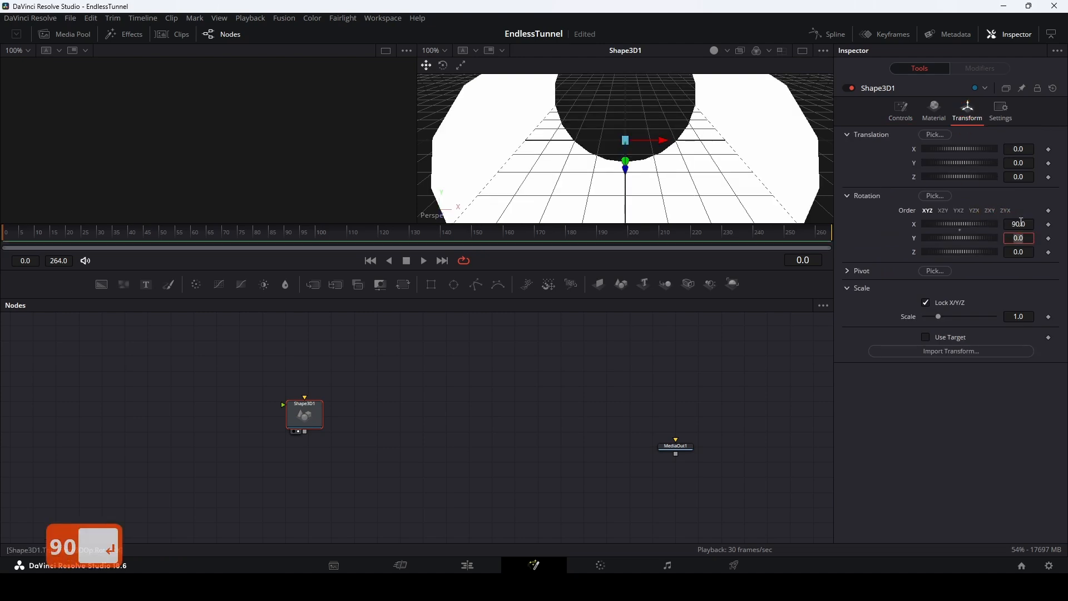
{"action": "scroll", "coordinate": [561, 166], "scroll_direction": "down", "scroll_amount": 2, "text": "ctrl"}
{"action": "left_click_drag", "start_coordinate": [559, 168], "coordinate": [677, 168]}
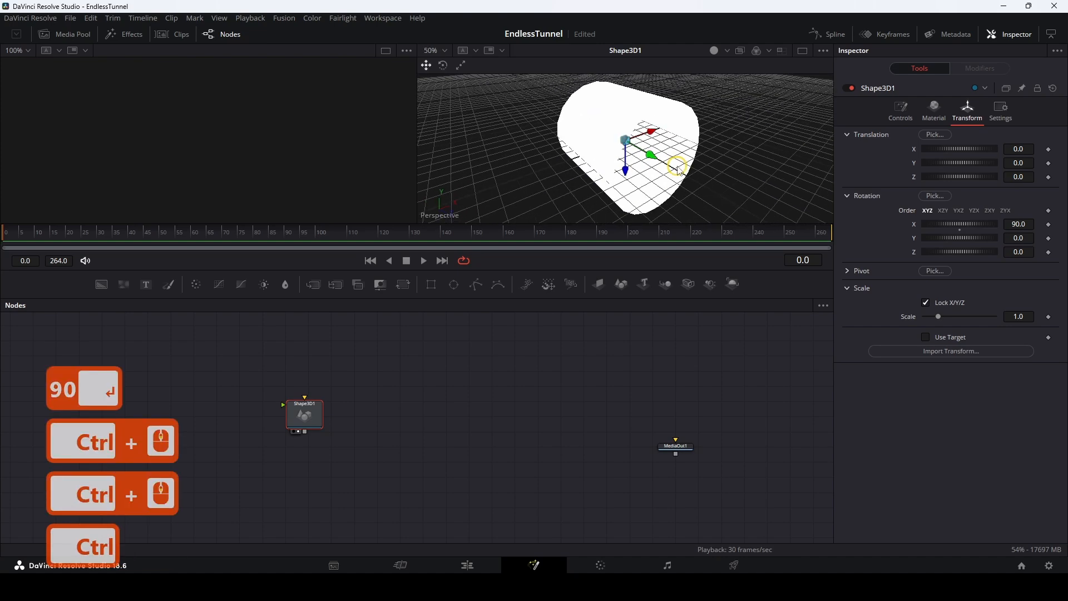
Set the cylinder's radius to 0.7.
{"action": "left_click", "coordinate": [902, 112]}
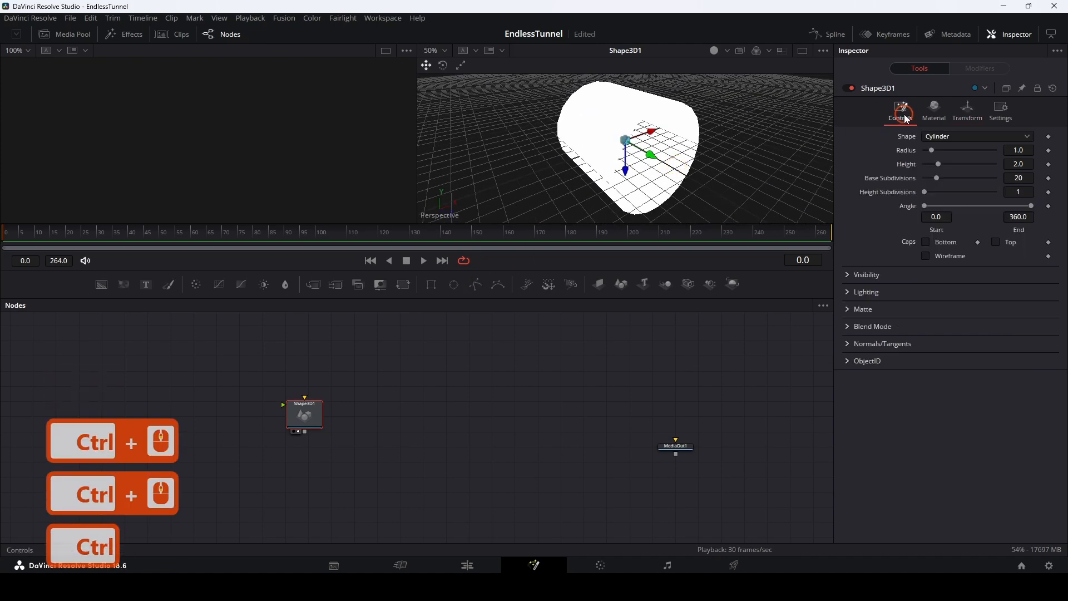
{"action": "left_click", "coordinate": [1024, 151]}
{"action": "key", "text": "BackSpace"}
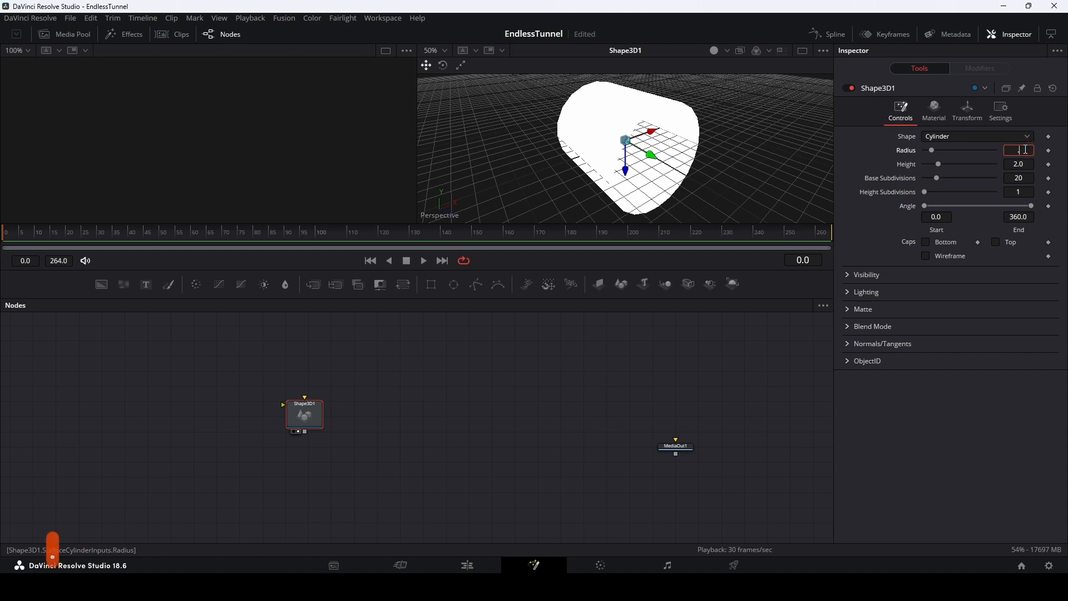
{"action": "type", "text": ".7"}
{"action": "key", "text": "Return"}
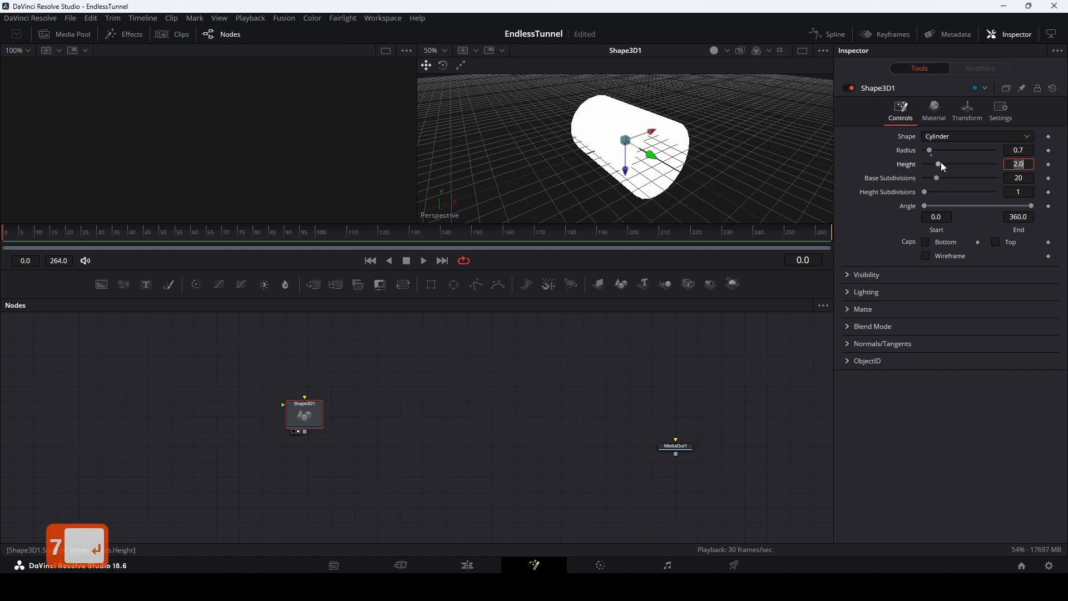
Lengthen the cylinder by setting its height to 30.
{"action": "left_click_drag", "start_coordinate": [939, 162], "coordinate": [997, 161]}
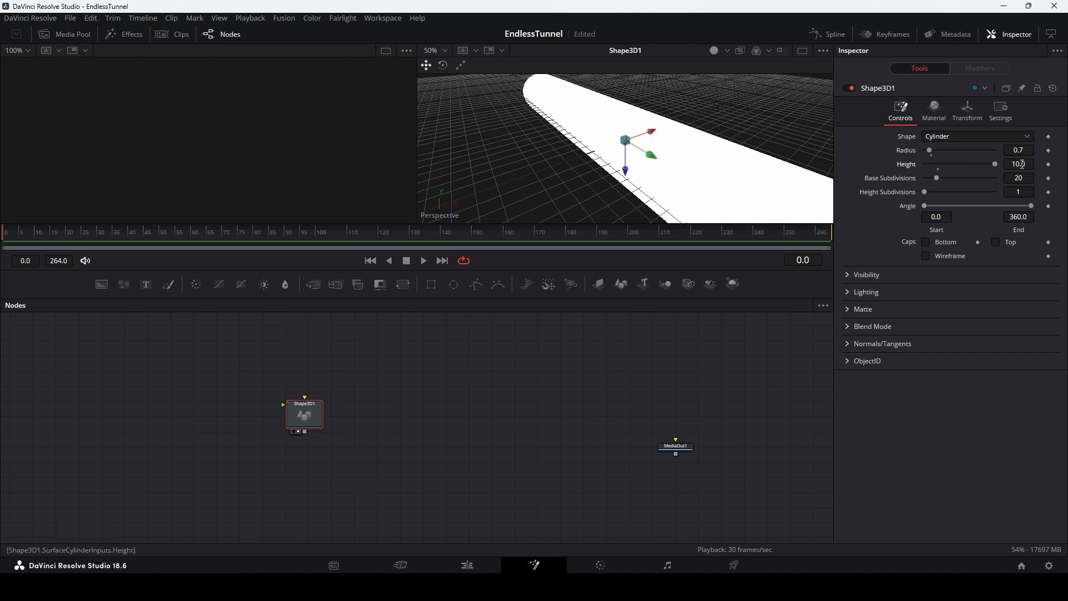
{"action": "left_click", "coordinate": [1022, 164]}
{"action": "type", "text": "30"}
{"action": "key", "text": "Return"}
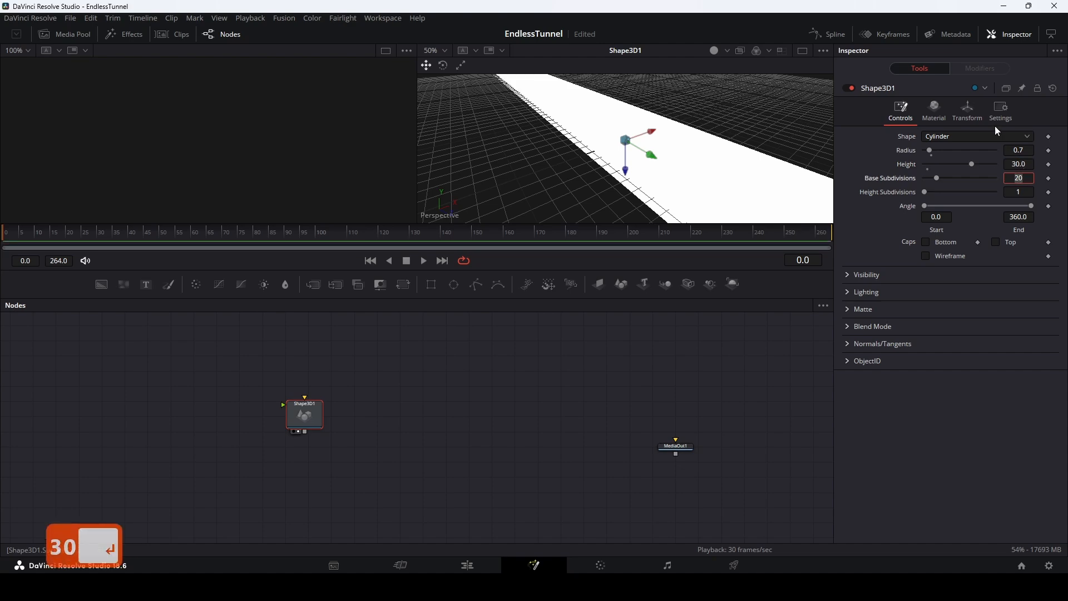
{"action": "scroll", "coordinate": [612, 160], "scroll_direction": "down", "scroll_amount": 2}
{"action": "scroll", "coordinate": [612, 159], "scroll_direction": "down", "scroll_amount": 5, "text": "ctrl"}
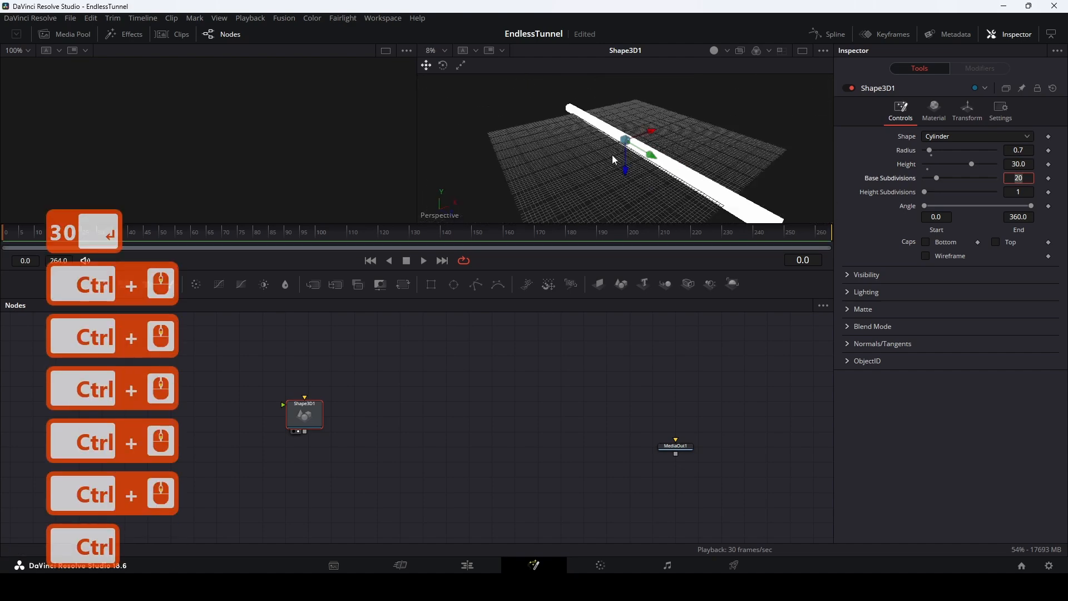
{"action": "left_click_drag", "start_coordinate": [623, 189], "coordinate": [679, 169]}
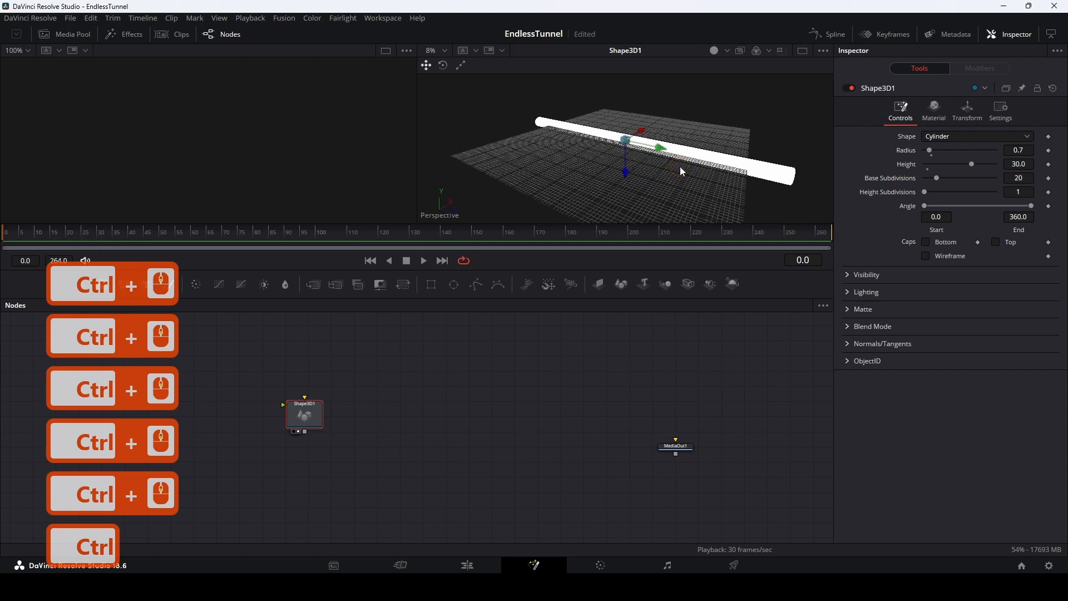
Shift the cylinder back along the Z axis to a translation of about -12.32.
{"action": "left_click", "coordinate": [968, 110]}
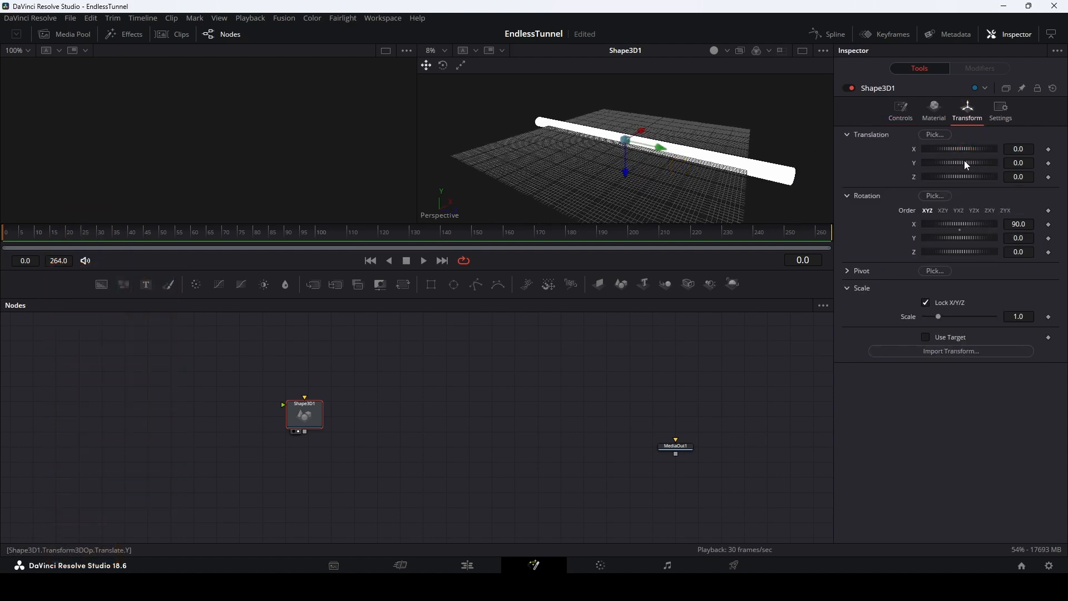
{"action": "left_click_drag", "start_coordinate": [964, 160], "coordinate": [915, 179]}
{"action": "key", "text": "ctrl+z"}
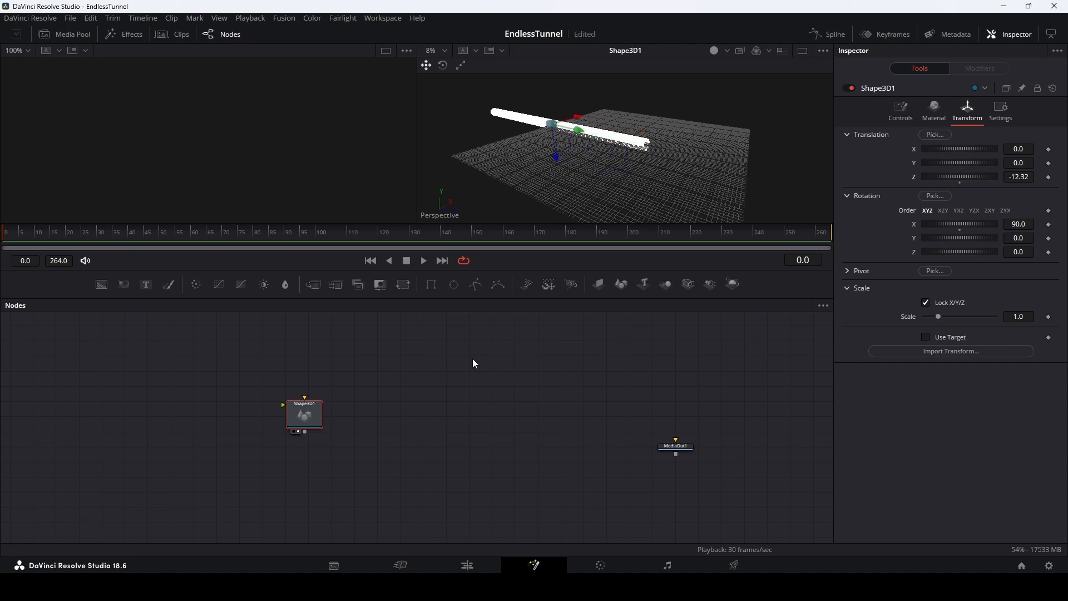
Add Camera 3D and Merge 3D nodes, connect the cylinder and camera to the merge, and show the merge in the second viewer.
{"action": "left_click", "coordinate": [658, 336]}
{"action": "left_click_drag", "start_coordinate": [690, 285], "coordinate": [429, 372]}
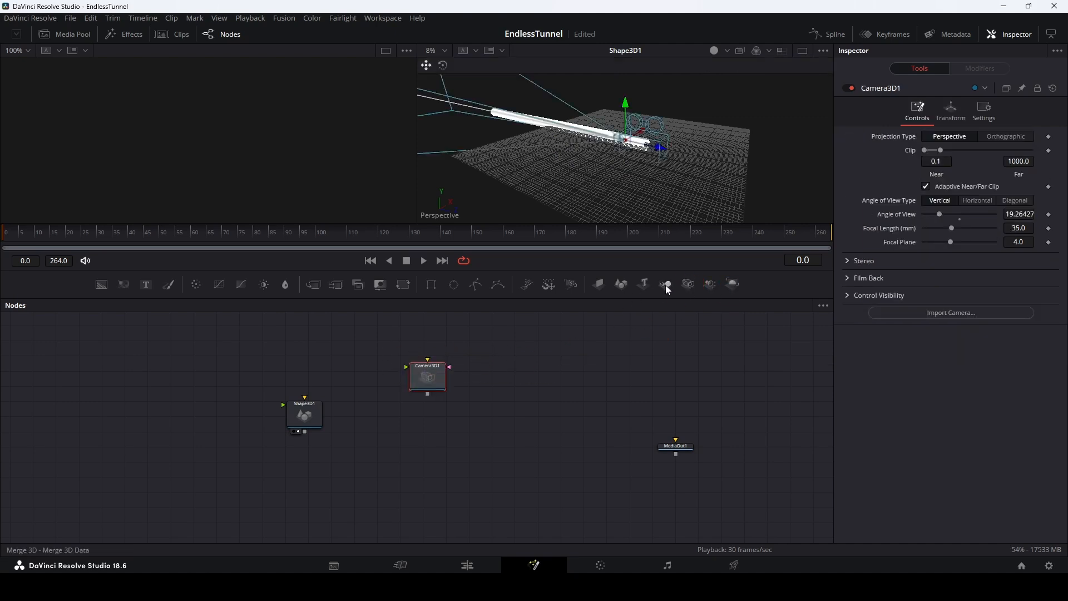
{"action": "left_click_drag", "start_coordinate": [666, 284], "coordinate": [372, 441]}
{"action": "left_click_drag", "start_coordinate": [304, 433], "coordinate": [382, 429]}
{"action": "left_click_drag", "start_coordinate": [428, 394], "coordinate": [379, 427]}
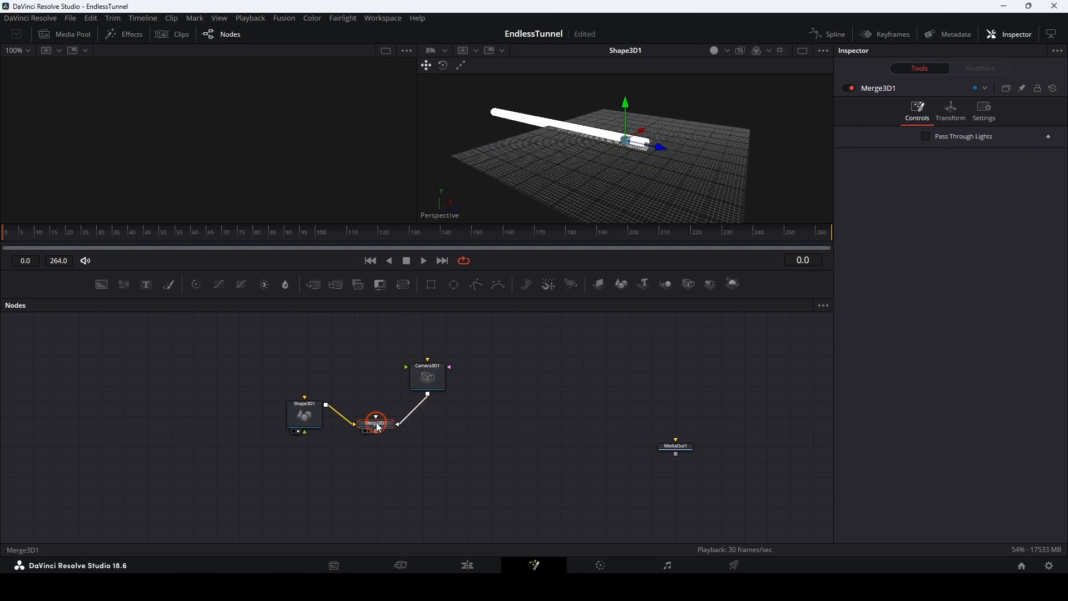
{"action": "key", "text": "2"}
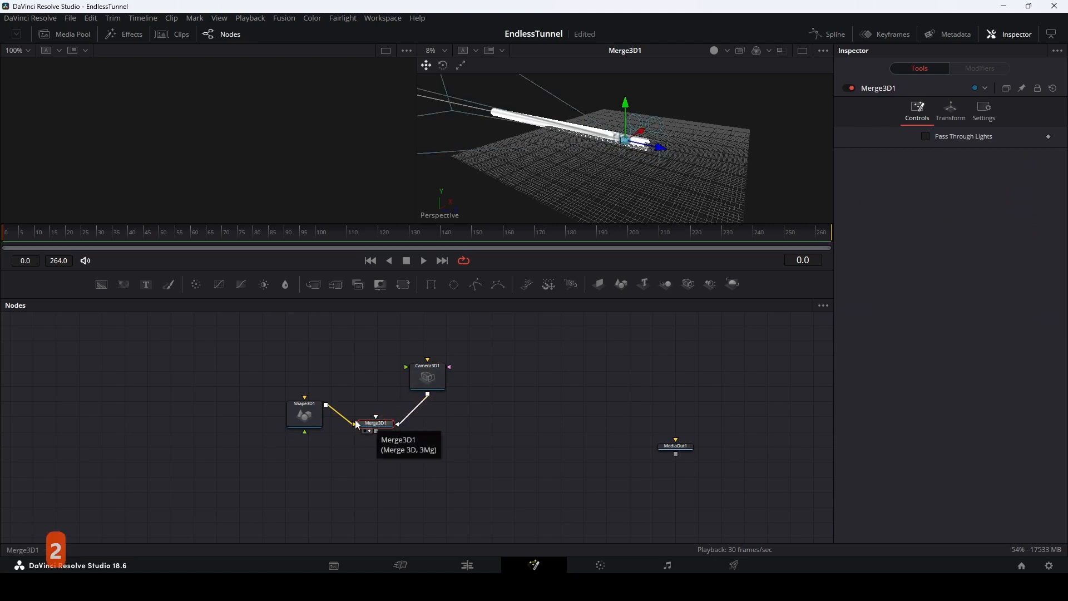
Move the Shape3D1 node away from the merge and switch the second viewer to look through Camera3D1.
{"action": "left_click_drag", "start_coordinate": [305, 414], "coordinate": [281, 426]}
{"action": "right_click", "coordinate": [714, 169]}
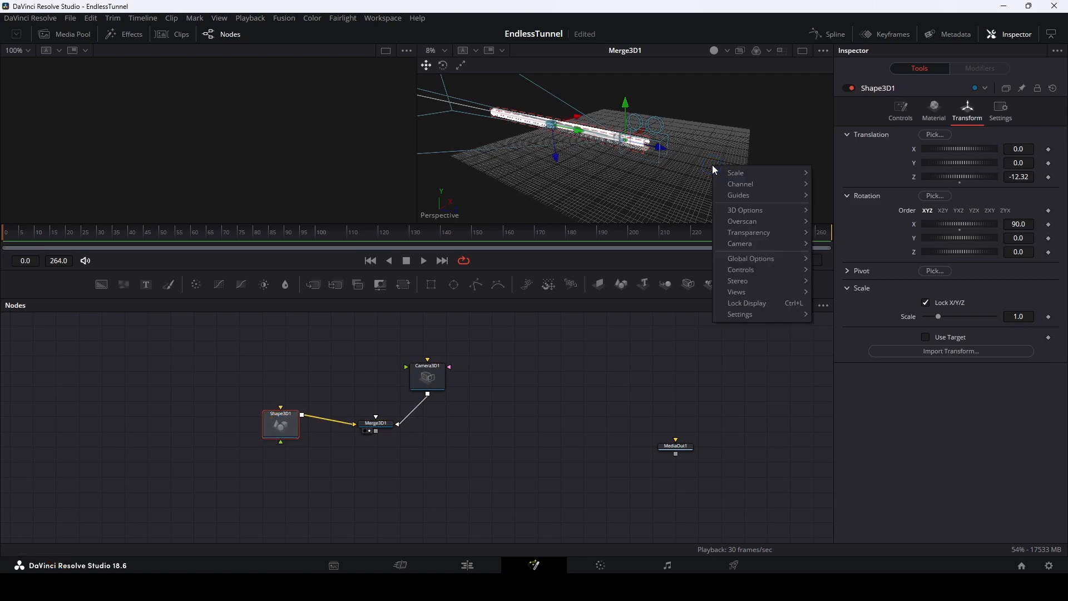
{"action": "mouse_move", "coordinate": [759, 245]}
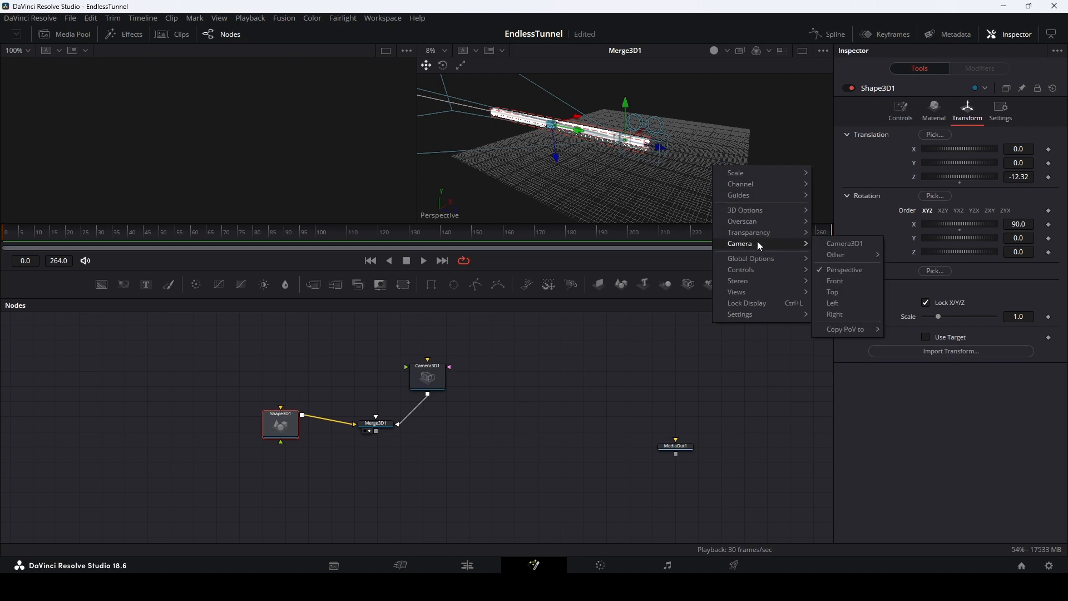
{"action": "left_click", "coordinate": [842, 243]}
Line up the Shape3D1 node with the merge and set the cylinder's Z translation to about -16.23.
{"action": "left_click_drag", "start_coordinate": [287, 429], "coordinate": [280, 439]}
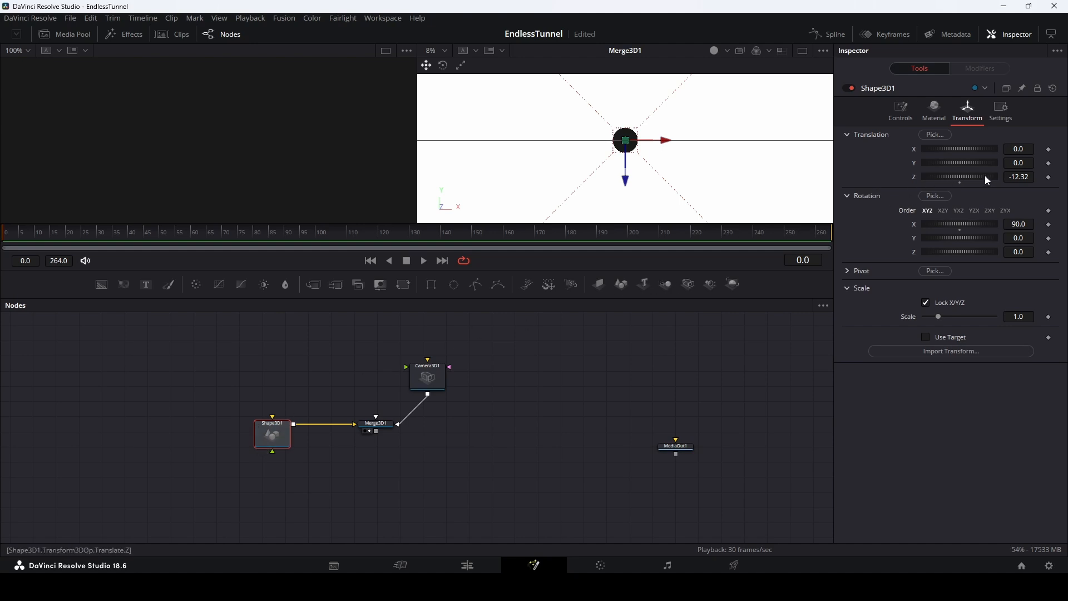
{"action": "left_click_drag", "start_coordinate": [984, 175], "coordinate": [966, 178]}
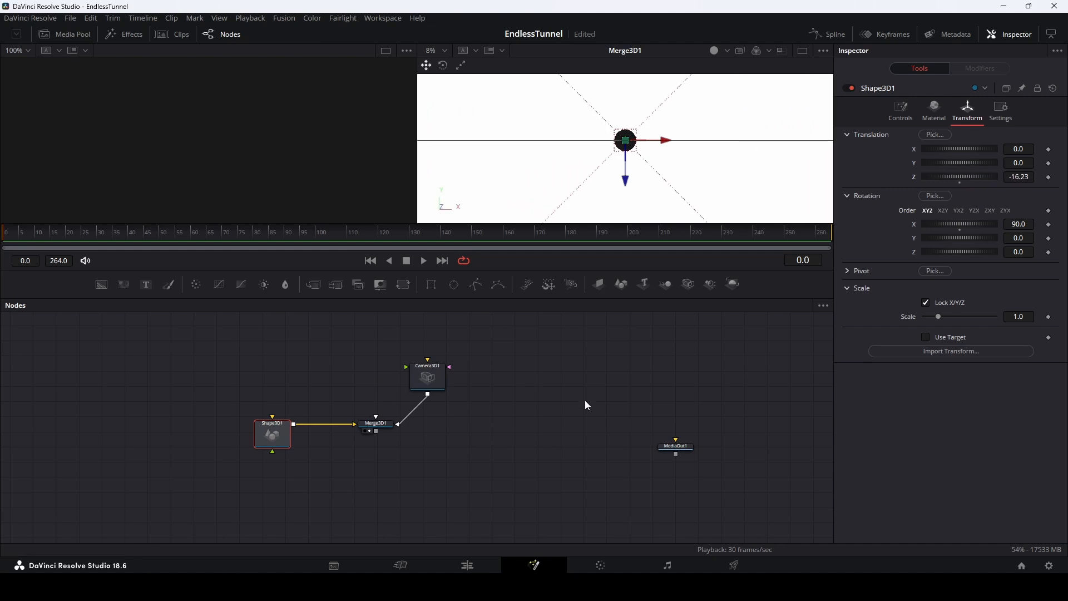
{"action": "left_click", "coordinate": [548, 400]}
Show Merge3D1 in the first viewer as a perspective side view of the camera and the cylinder.
{"action": "left_click", "coordinate": [382, 428]}
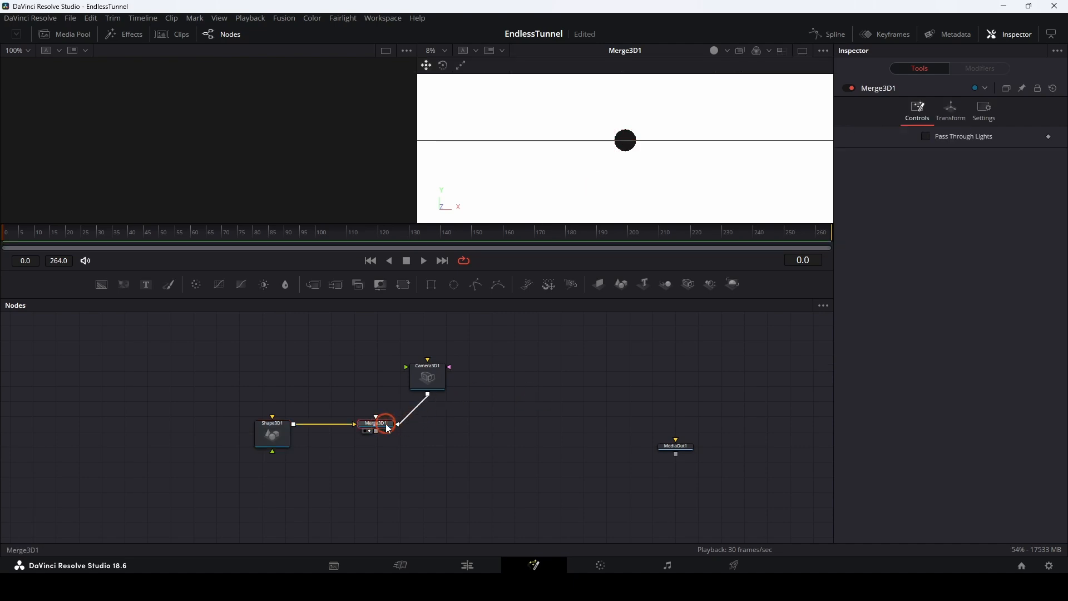
{"action": "key", "text": "1"}
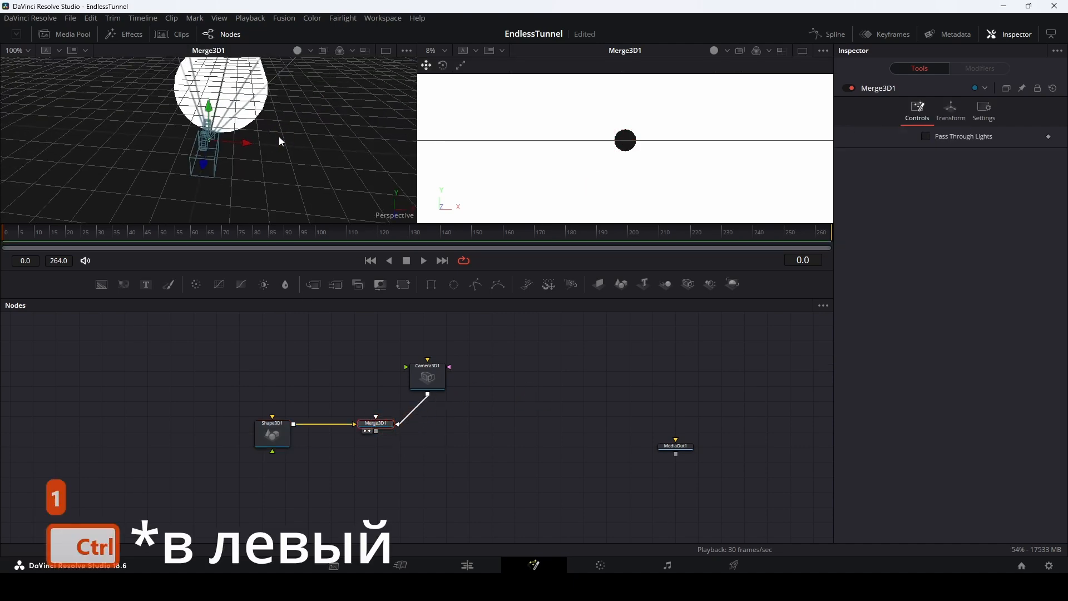
{"action": "scroll", "coordinate": [272, 134], "scroll_direction": "down", "scroll_amount": 3, "text": "ctrl"}
{"action": "left_click_drag", "start_coordinate": [332, 96], "coordinate": [215, 92]}
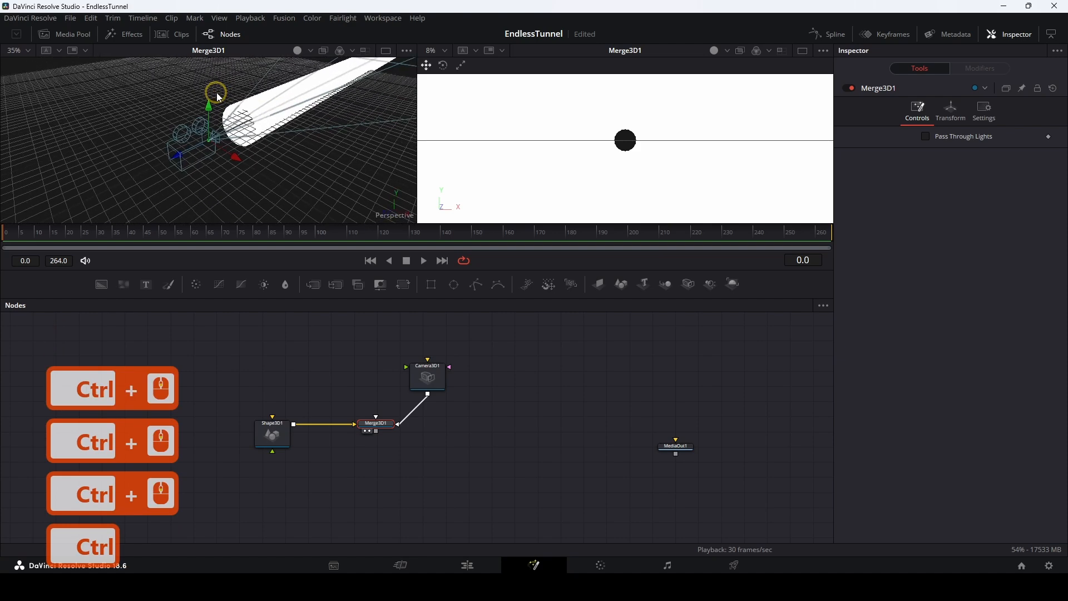
{"action": "scroll", "coordinate": [296, 125], "scroll_direction": "down", "scroll_amount": 1, "text": "ctrl"}
{"action": "left_click_drag", "start_coordinate": [384, 104], "coordinate": [281, 131]}
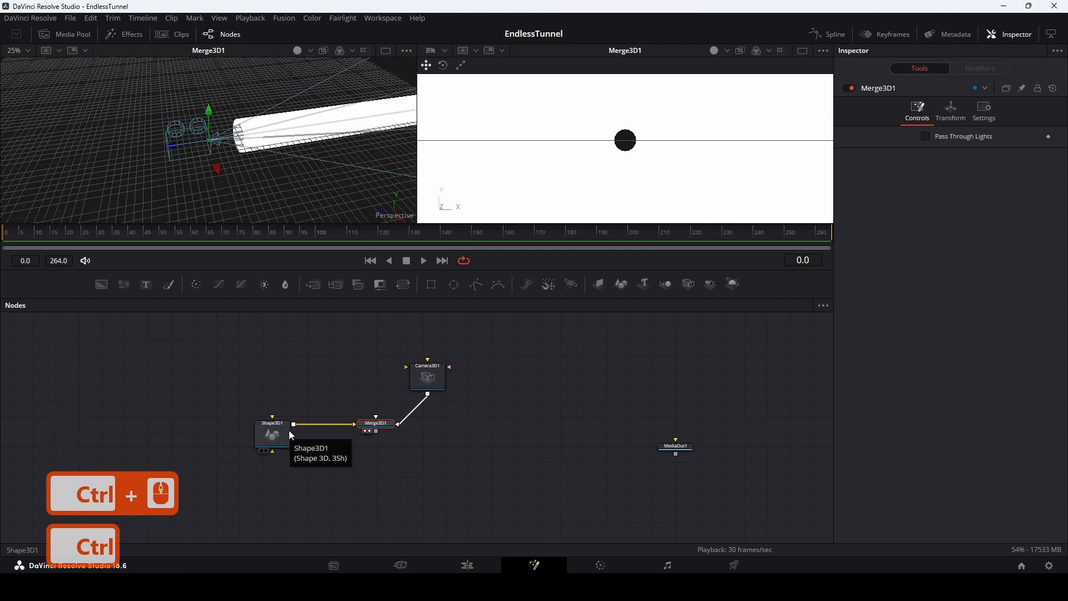
Add a Fast Noise node, connect it to Shape3D1 as its material, and increase the noise scale.
{"action": "left_click_drag", "start_coordinate": [124, 287], "coordinate": [264, 432]}
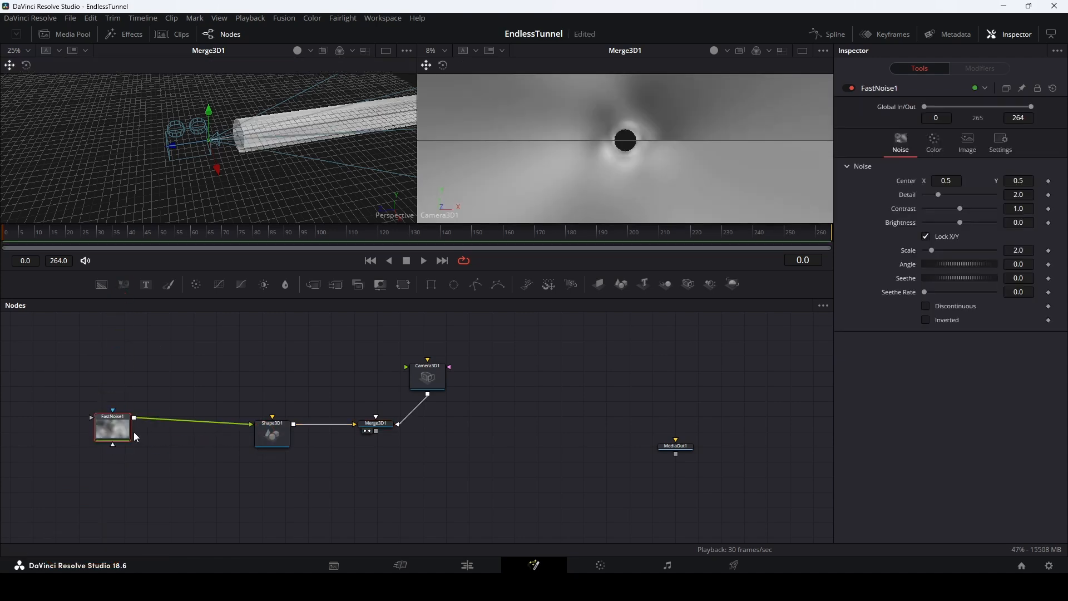
{"action": "left_click_drag", "start_coordinate": [122, 426], "coordinate": [122, 439]}
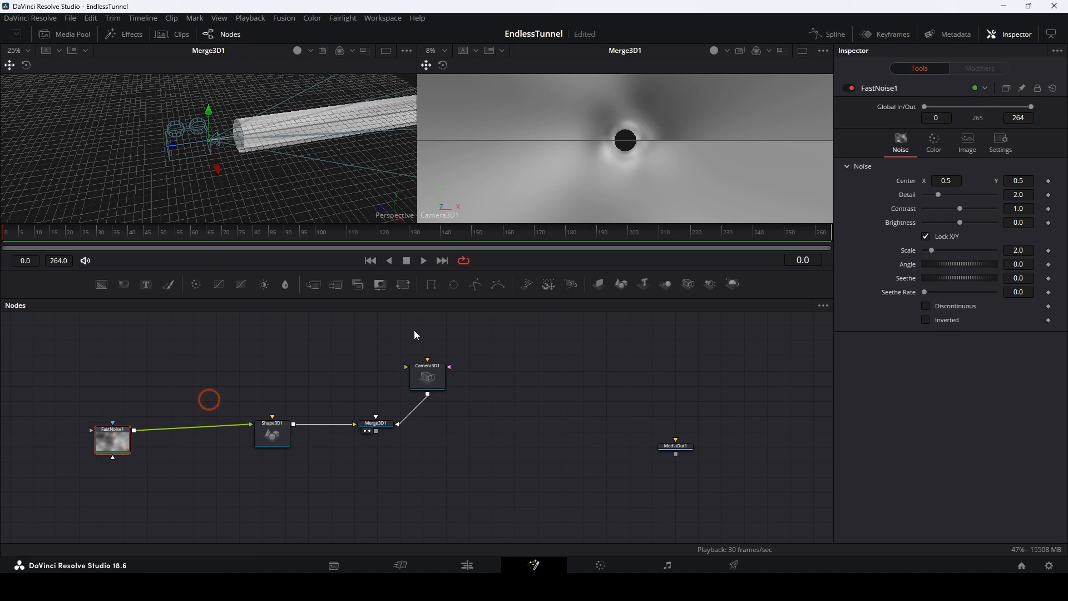
{"action": "left_click_drag", "start_coordinate": [932, 248], "coordinate": [951, 250]}
Set Color 1 of the Fast Noise to purple #bb4ae7.
{"action": "left_click", "coordinate": [933, 142]}
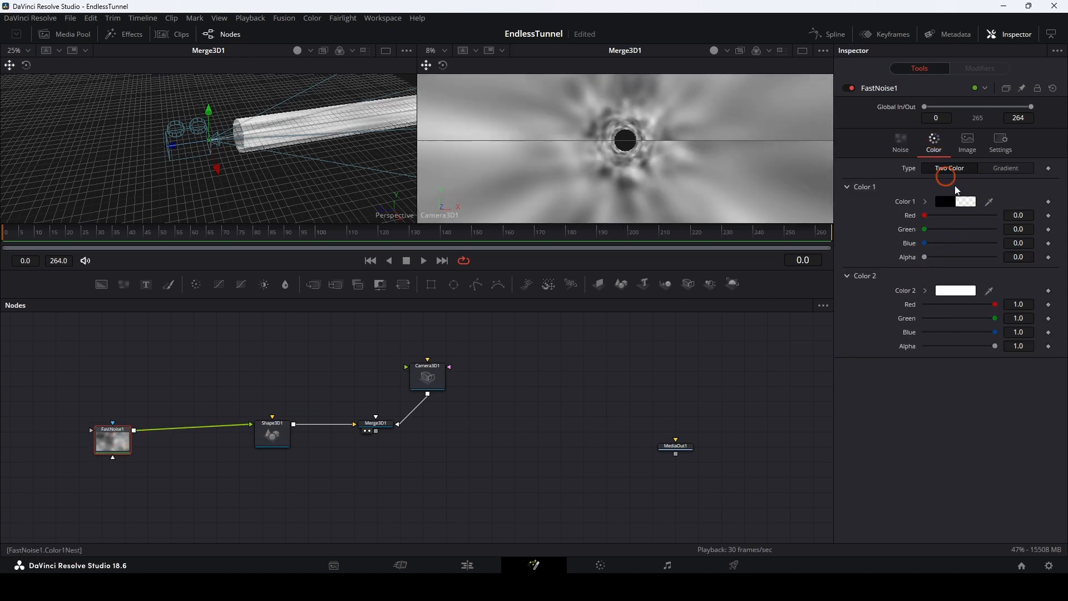
{"action": "left_click", "coordinate": [957, 201]}
{"action": "left_click", "coordinate": [665, 205]}
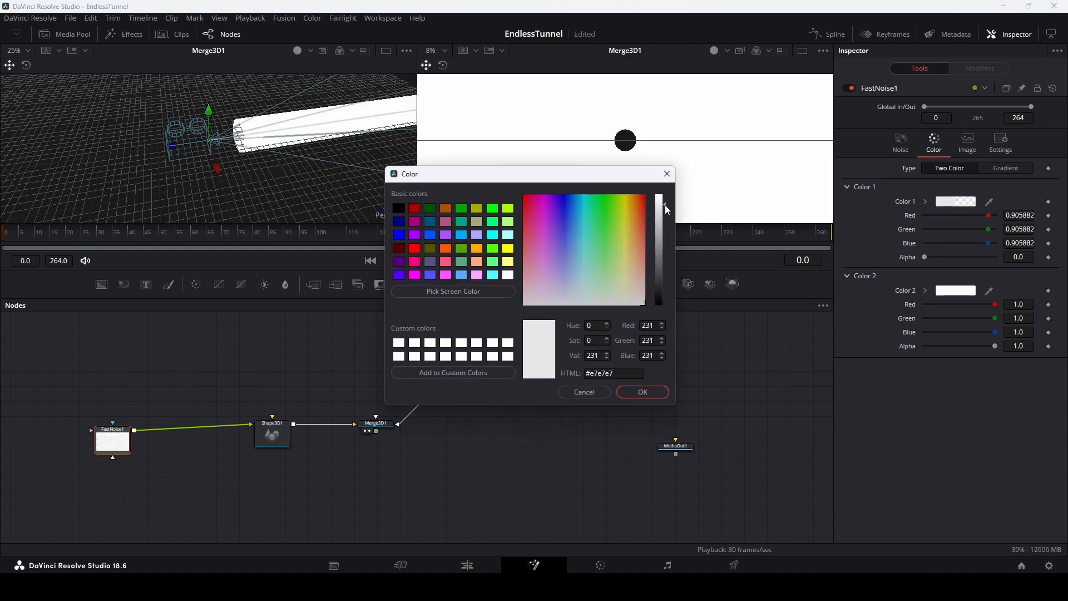
{"action": "left_click", "coordinate": [562, 223]}
{"action": "left_click_drag", "start_coordinate": [561, 223], "coordinate": [549, 229]}
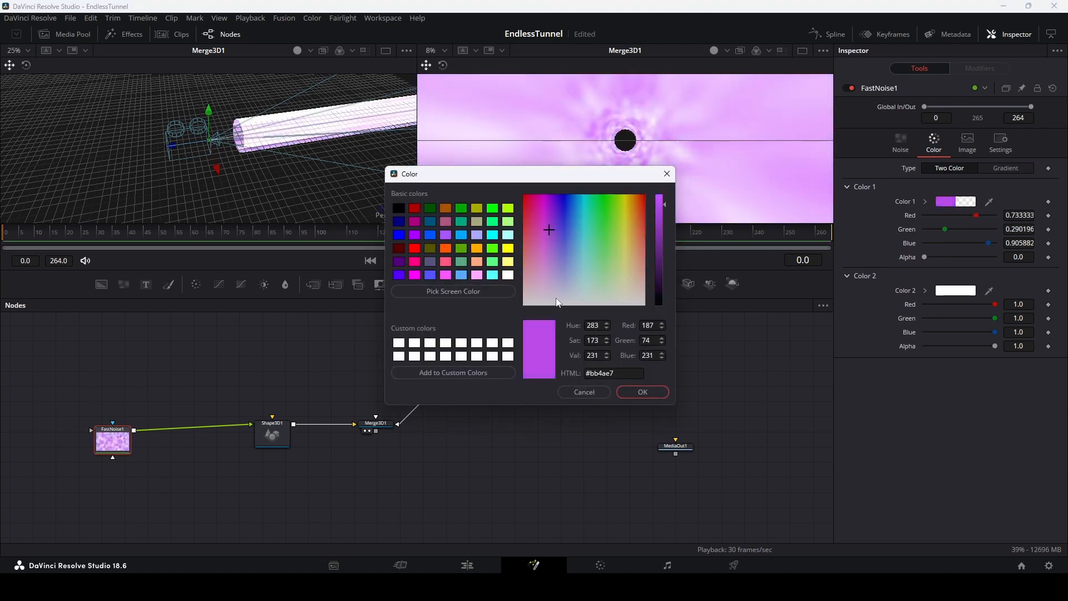
{"action": "left_click", "coordinate": [649, 392]}
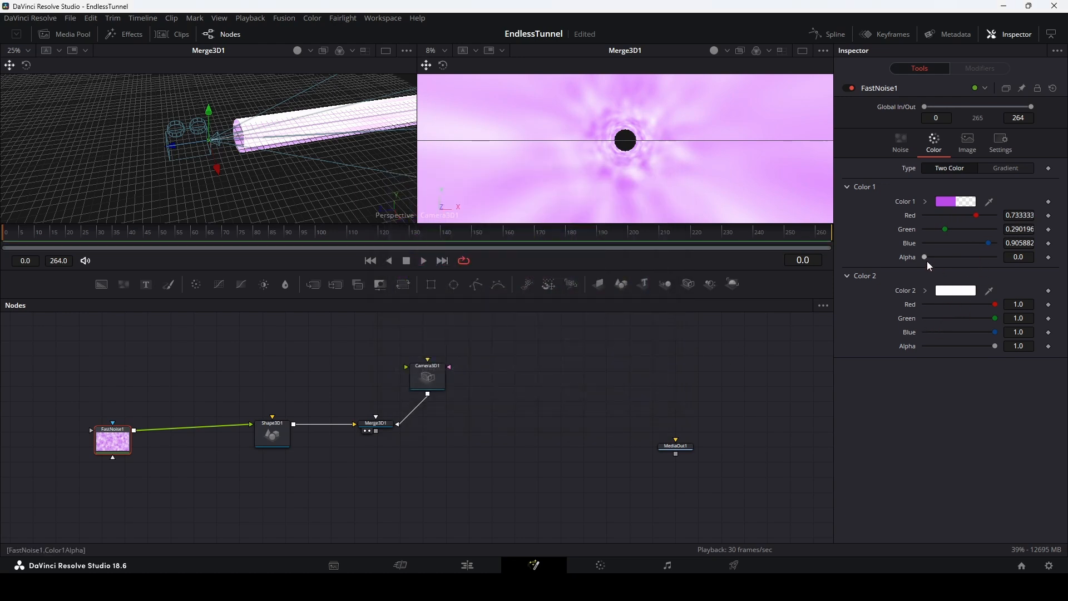
Make Color 1 of the Fast Noise fully opaque with alpha 1.0 and set Color 2 to orange #ffaa60.
{"action": "left_click_drag", "start_coordinate": [924, 257], "coordinate": [997, 257]}
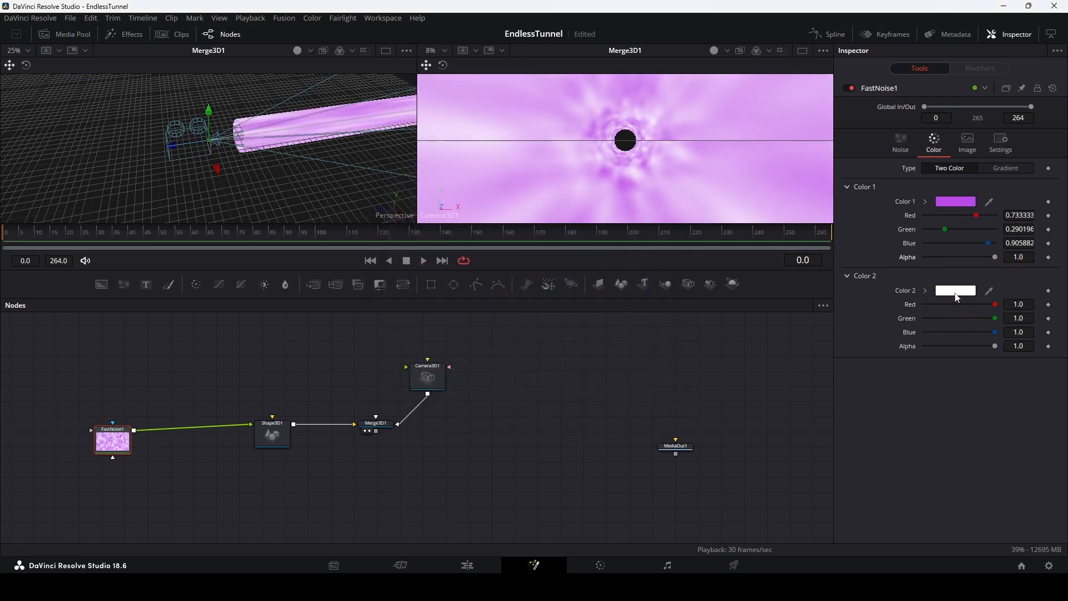
{"action": "left_click", "coordinate": [956, 295]}
{"action": "left_click", "coordinate": [632, 244]}
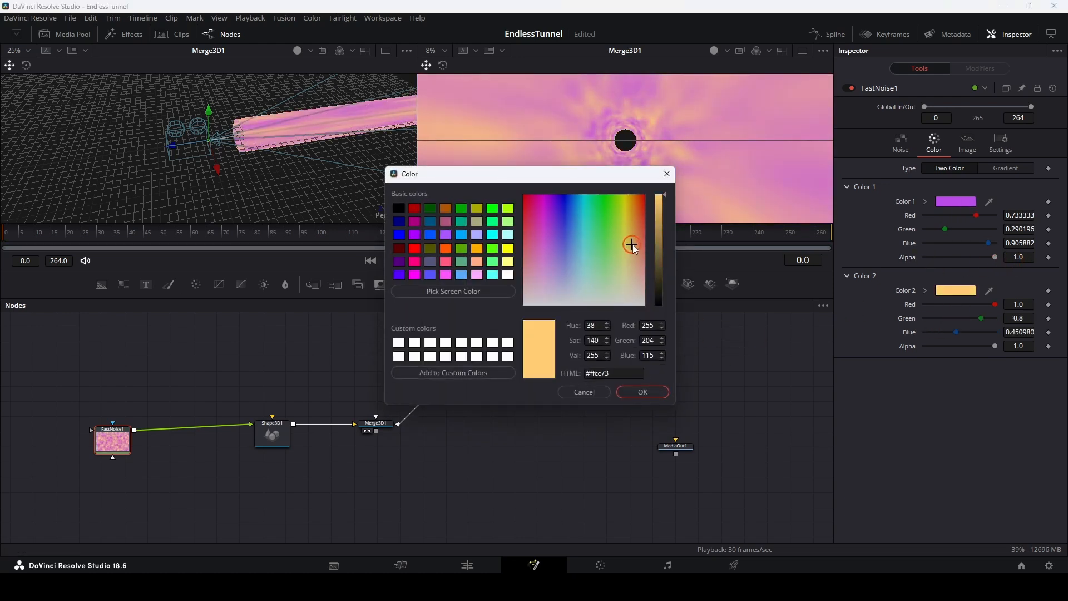
{"action": "left_click_drag", "start_coordinate": [633, 244], "coordinate": [635, 235]}
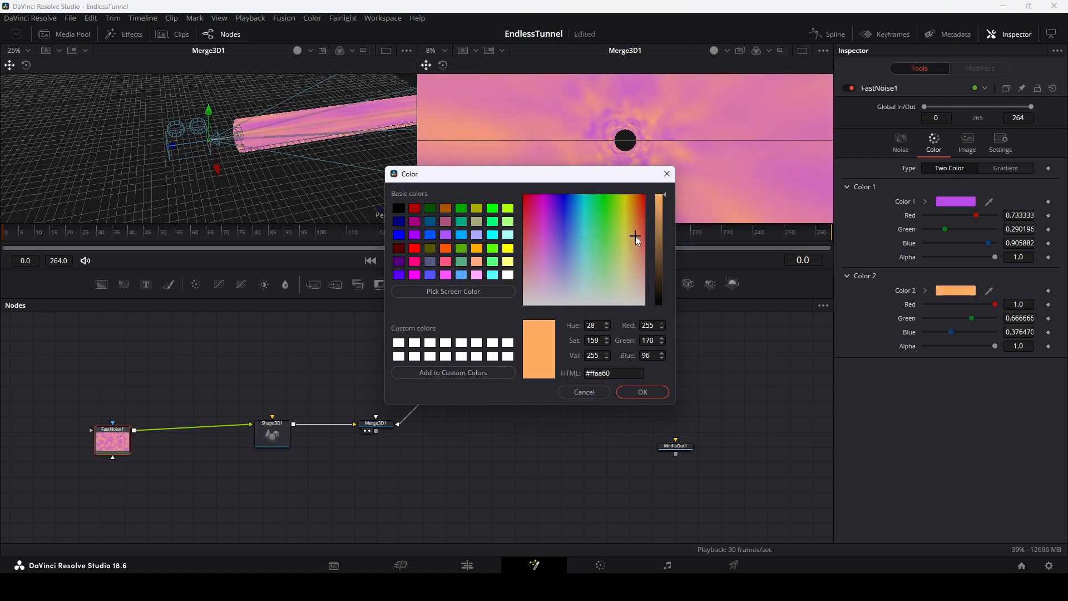
{"action": "left_click", "coordinate": [643, 391]}
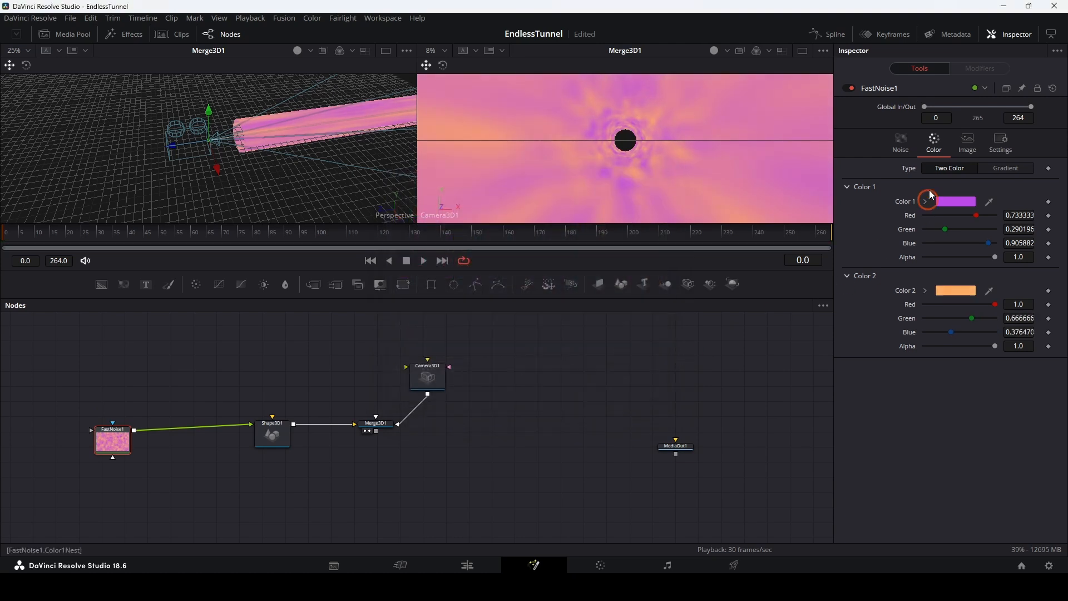
Set the Fast Noise contrast to about 4.75, brightness to about -0.06 and detail to about 3.78.
{"action": "left_click", "coordinate": [900, 142]}
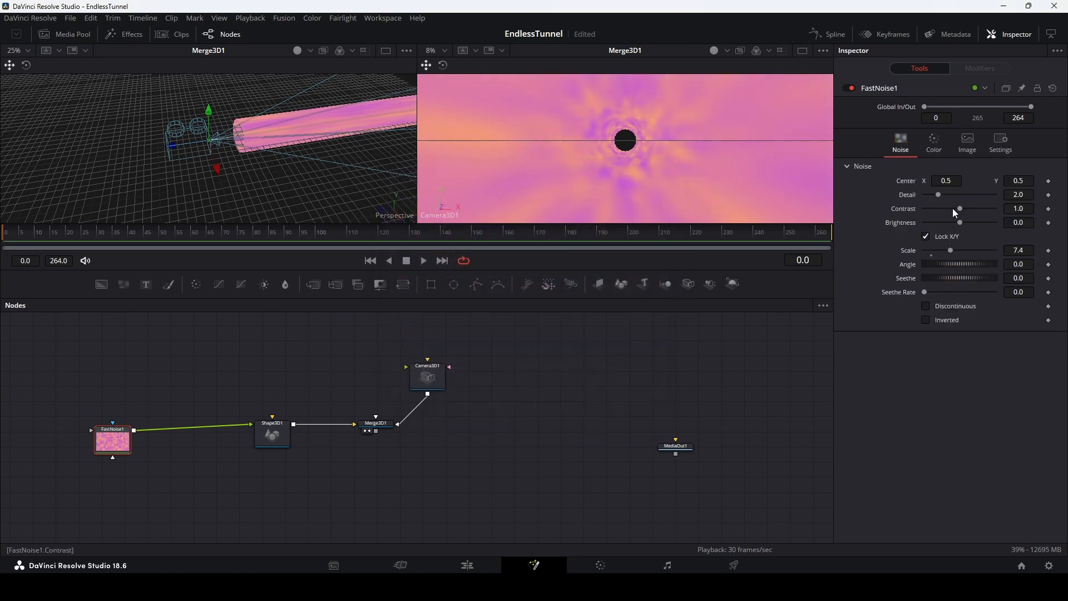
{"action": "left_click_drag", "start_coordinate": [960, 208], "coordinate": [989, 209]}
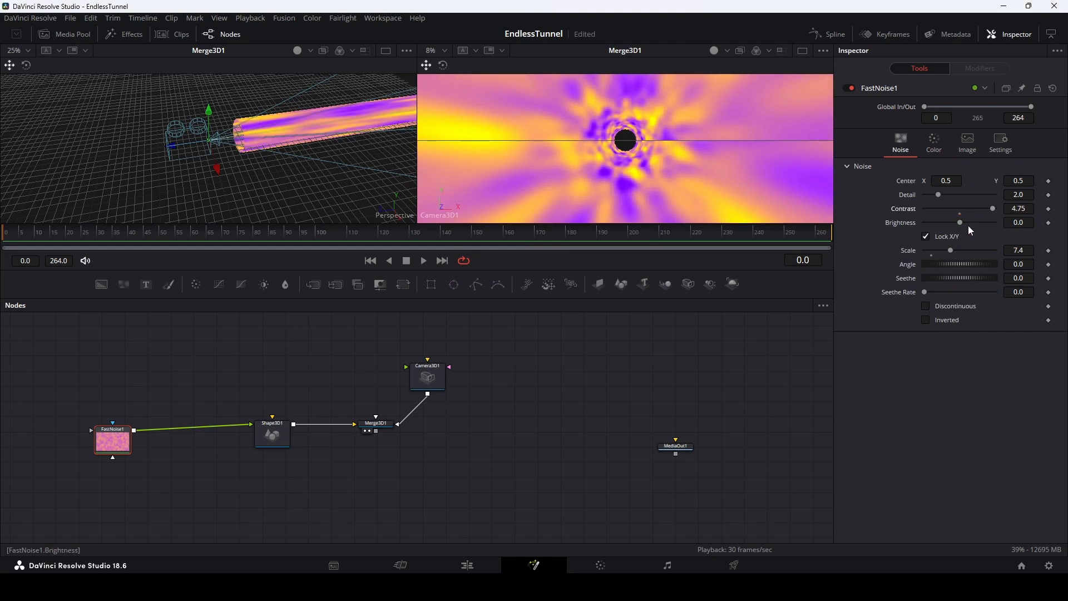
{"action": "mouse_move", "coordinate": [959, 222]}
{"action": "left_mouse_down"}
{"action": "mouse_move", "coordinate": [972, 223]}
{"action": "mouse_move", "coordinate": [961, 225]}
{"action": "left_mouse_up"}
{"action": "left_click_drag", "start_coordinate": [941, 195], "coordinate": [952, 194]}
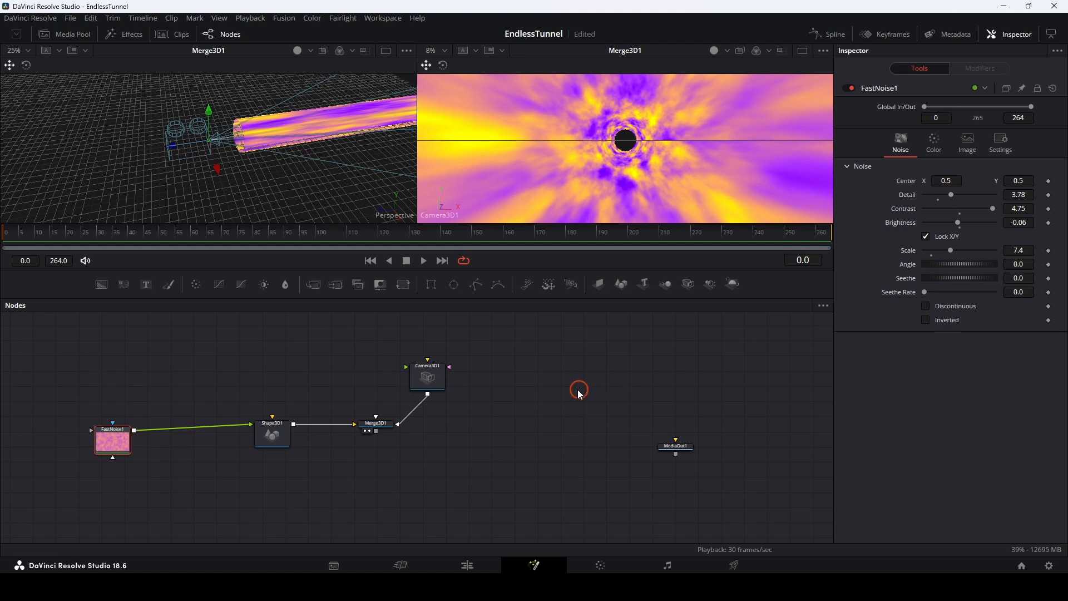
Tidy the node graph: place Camera3D1 above Merge3D1, move both away from Shape3D1, and line up FastNoise1 with Shape3D1.
{"action": "left_click_drag", "start_coordinate": [422, 381], "coordinate": [369, 364]}
{"action": "left_click", "coordinate": [376, 425], "text": "ctrl"}
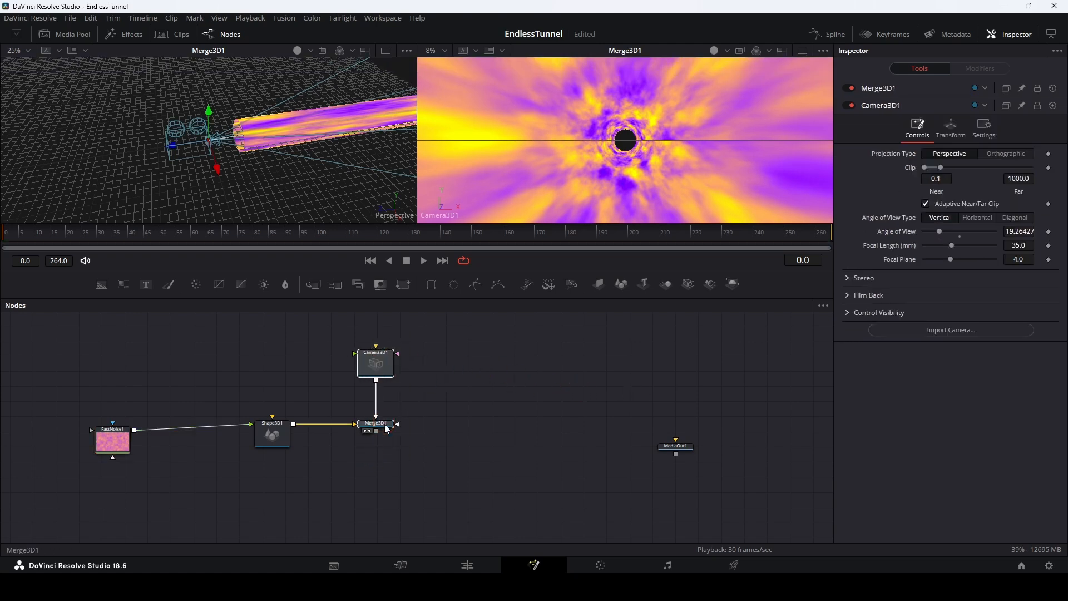
{"action": "left_click_drag", "start_coordinate": [375, 425], "coordinate": [478, 426]}
{"action": "left_click", "coordinate": [424, 462]}
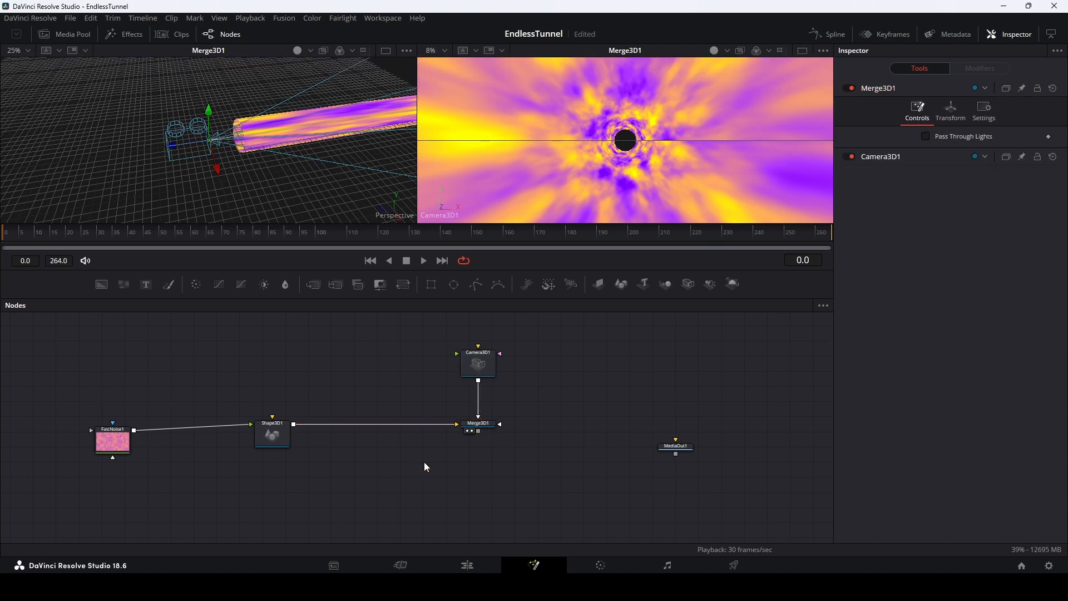
{"action": "left_click_drag", "start_coordinate": [112, 445], "coordinate": [124, 439]}
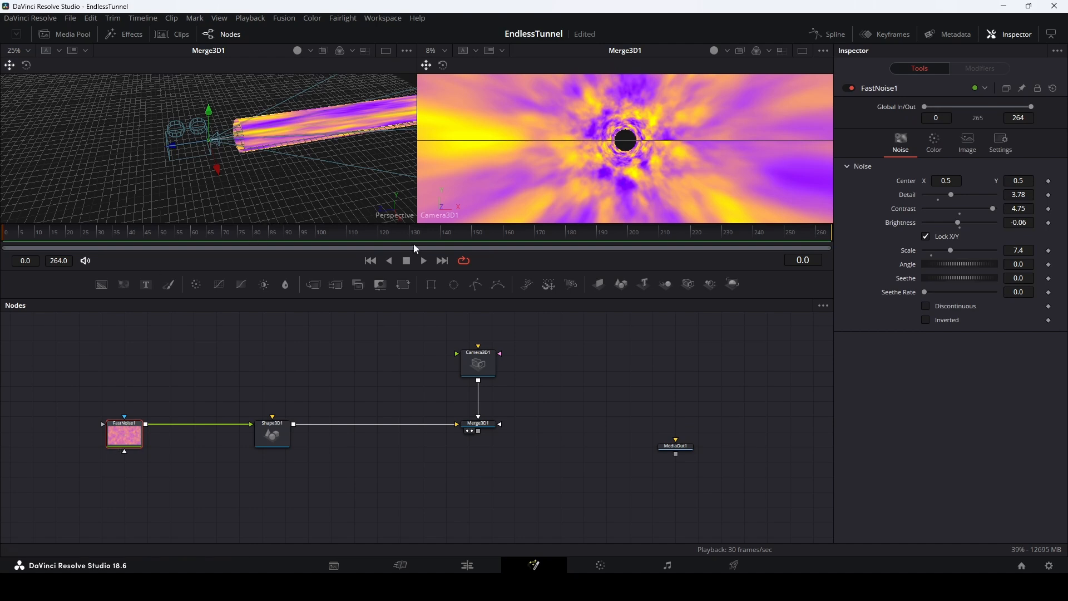
Keyframe the Fast Noise Center at frame 0 and set its Y value to 0.6 at frame 5.
{"action": "left_click", "coordinate": [1049, 181]}
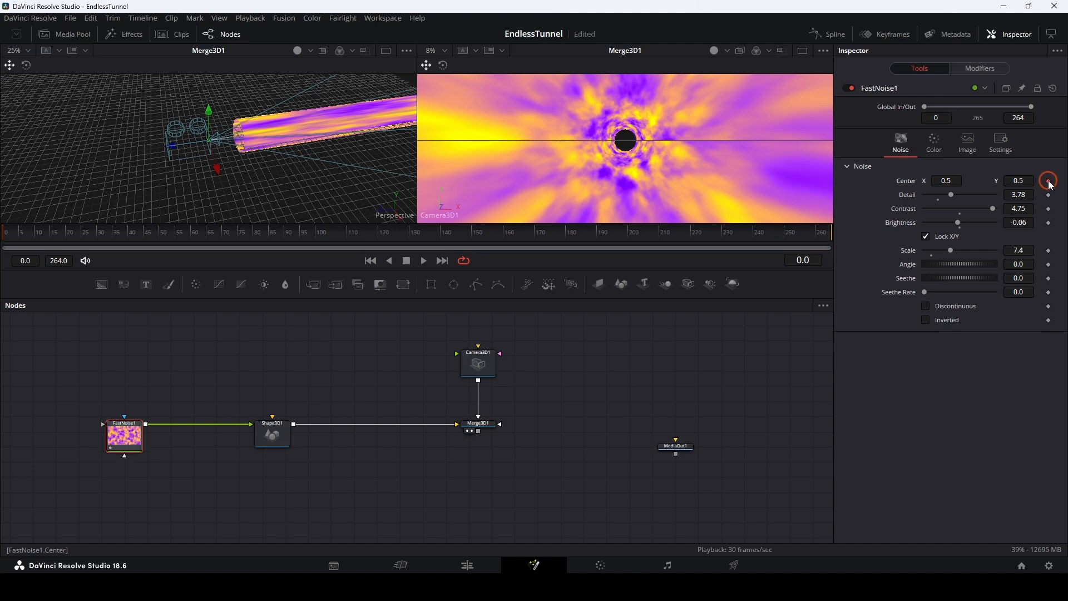
{"action": "left_click", "coordinate": [21, 233]}
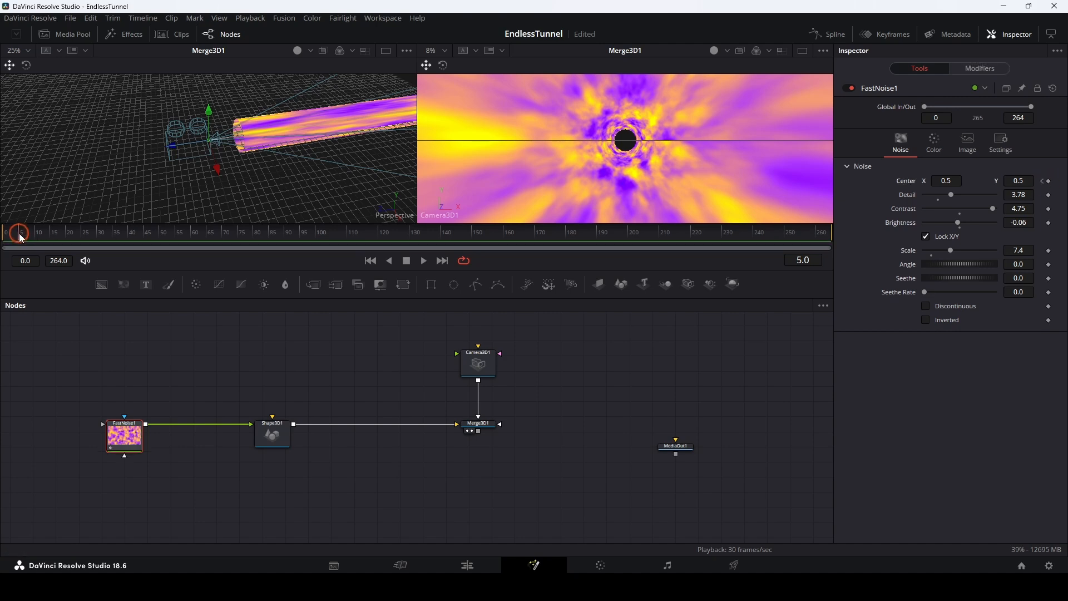
{"action": "left_click", "coordinate": [1019, 181]}
{"action": "type", "text": "0.515"}
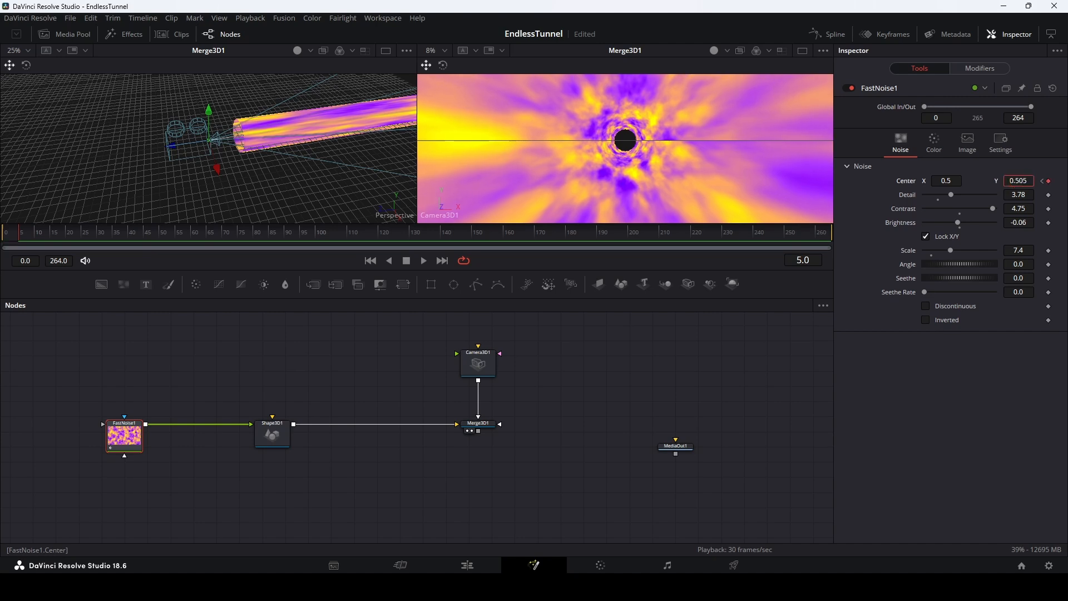
{"action": "key", "text": "Return"}
{"action": "mouse_move", "coordinate": [1019, 181]}
{"action": "left_mouse_down"}
{"action": "mouse_move", "coordinate": [1030, 181]}
{"action": "mouse_move", "coordinate": [1020, 181]}
{"action": "left_mouse_up"}
{"action": "mouse_move", "coordinate": [1017, 181]}
{"action": "left_mouse_down"}
{"action": "mouse_move", "coordinate": [966, 181]}
{"action": "mouse_move", "coordinate": [1022, 180]}
{"action": "left_mouse_up"}
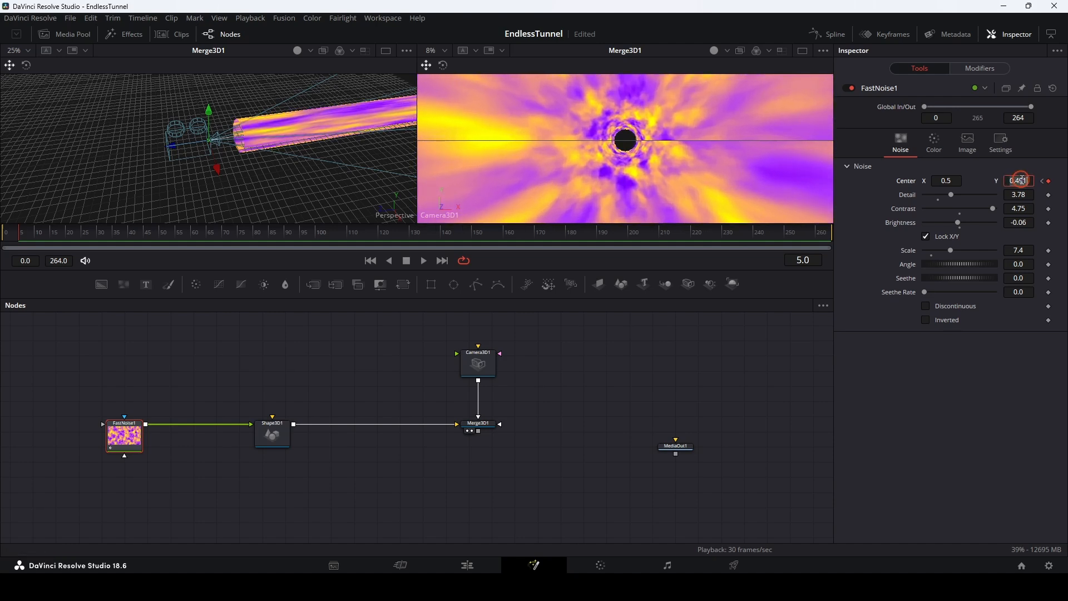
{"action": "left_click", "coordinate": [1022, 180]}
{"action": "type", "text": ".6"}
{"action": "key", "text": "Return"}
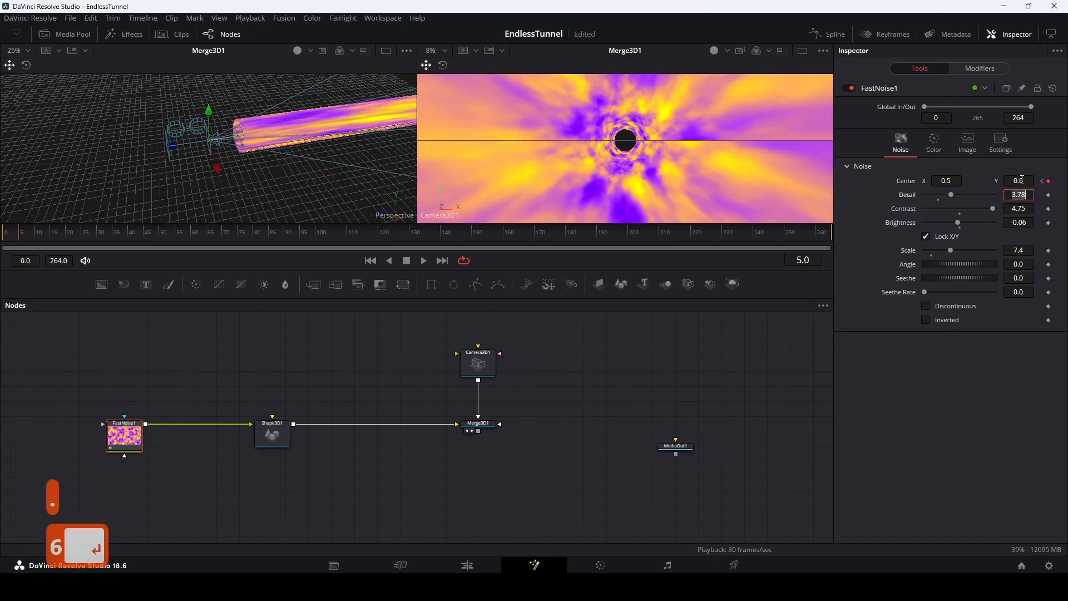
Show the Fast Noise Center displacement curve in the Spline editor and apply Set Relative to both keyframes so the motion continues.
{"action": "left_click", "coordinate": [829, 34]}
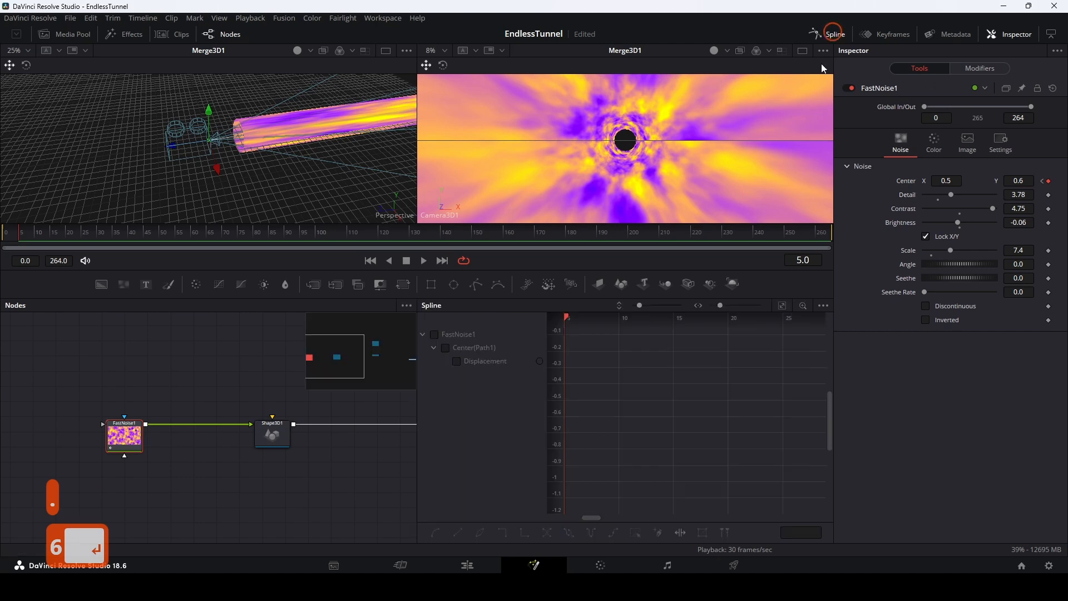
{"action": "left_click", "coordinate": [823, 306]}
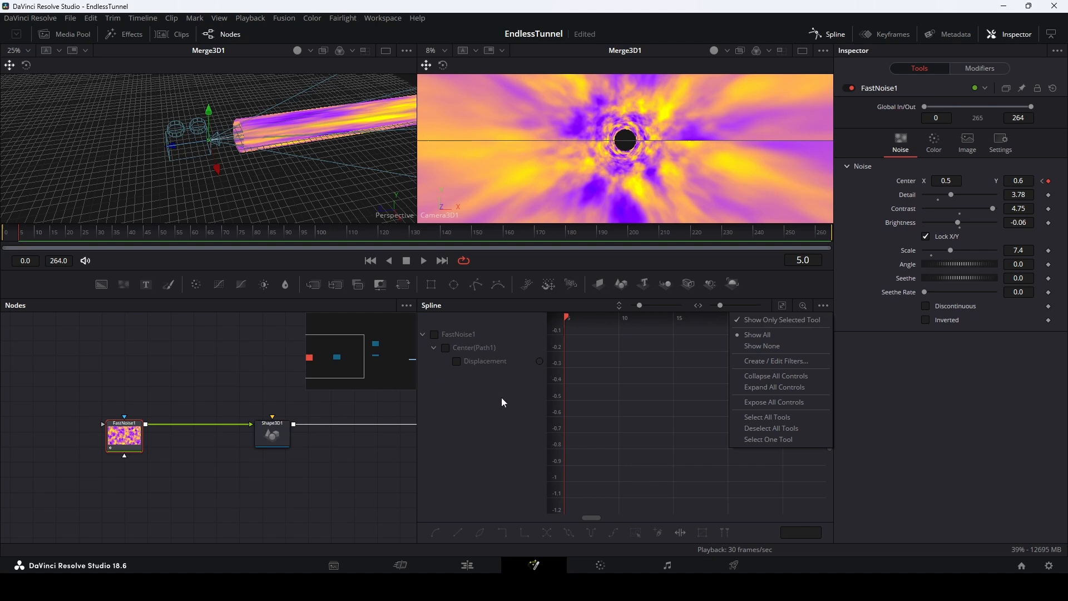
{"action": "left_click", "coordinate": [467, 362]}
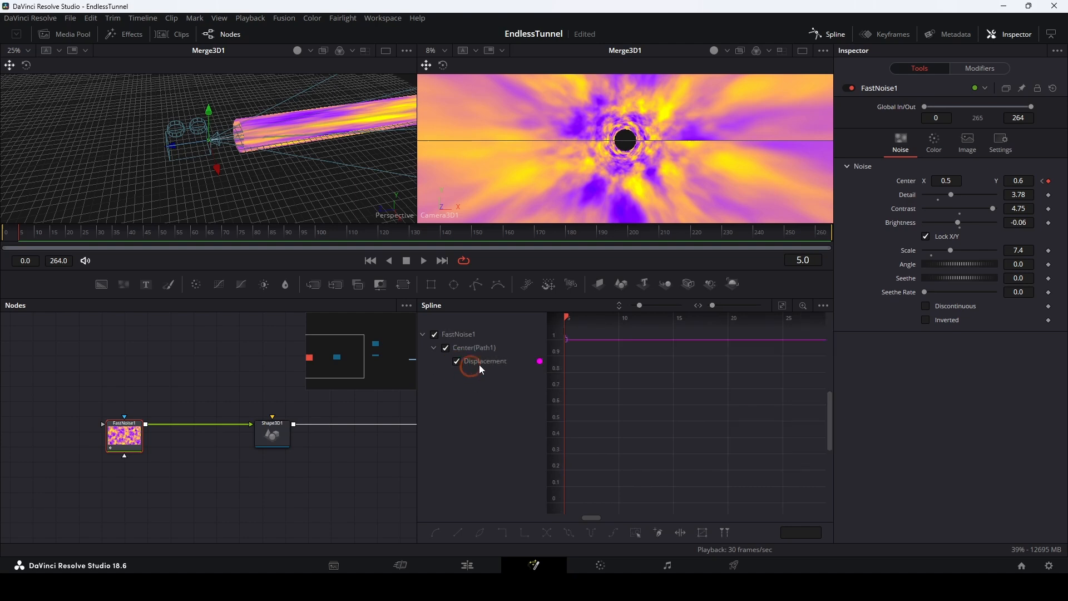
{"action": "left_click", "coordinate": [782, 306]}
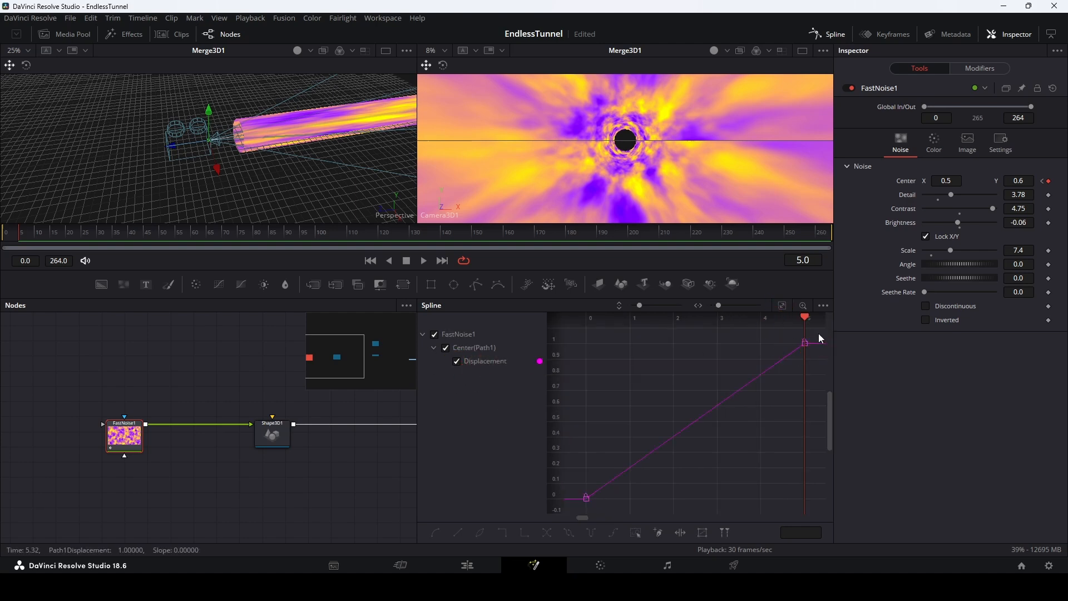
{"action": "left_click_drag", "start_coordinate": [818, 330], "coordinate": [577, 504]}
{"action": "left_click", "coordinate": [613, 530]}
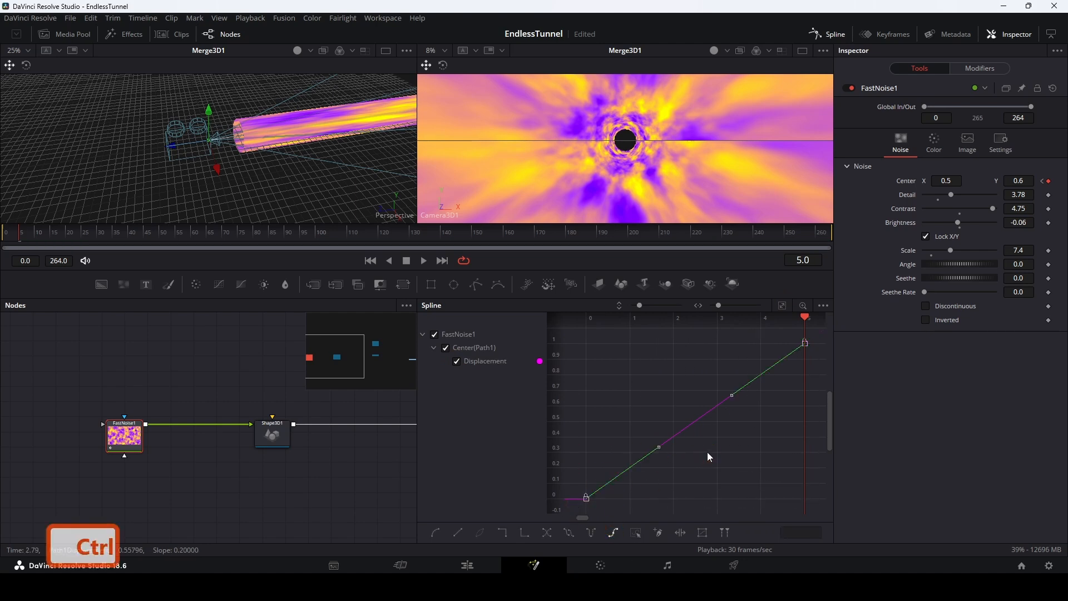
{"action": "scroll", "coordinate": [701, 450], "scroll_direction": "down", "scroll_amount": 4, "text": "ctrl"}
{"action": "scroll", "coordinate": [754, 410], "scroll_direction": "down", "scroll_amount": 3, "text": "ctrl"}
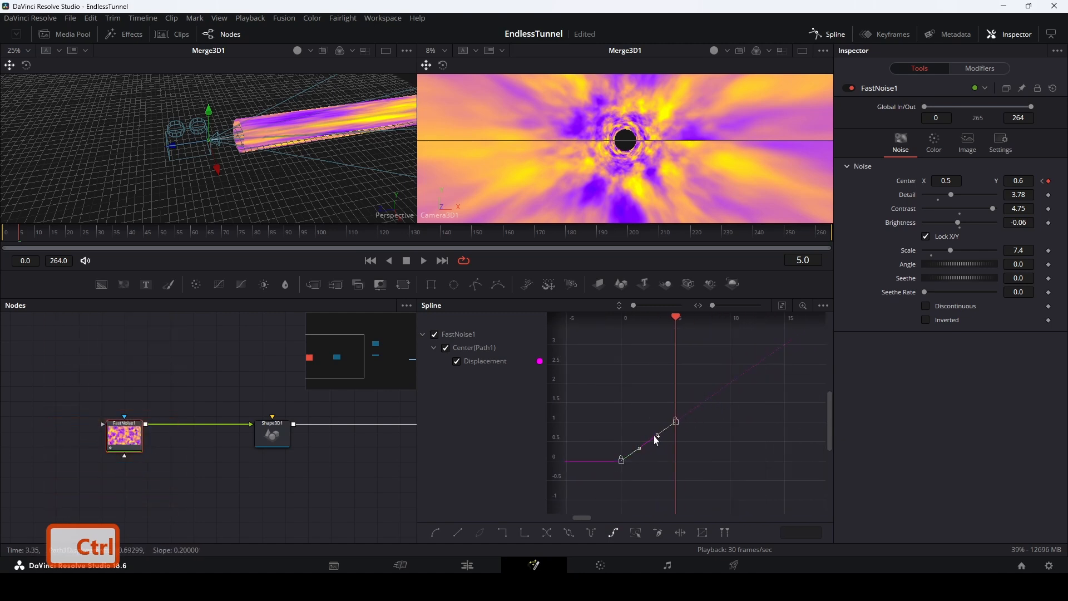
{"action": "left_click_drag", "start_coordinate": [737, 405], "coordinate": [722, 413]}
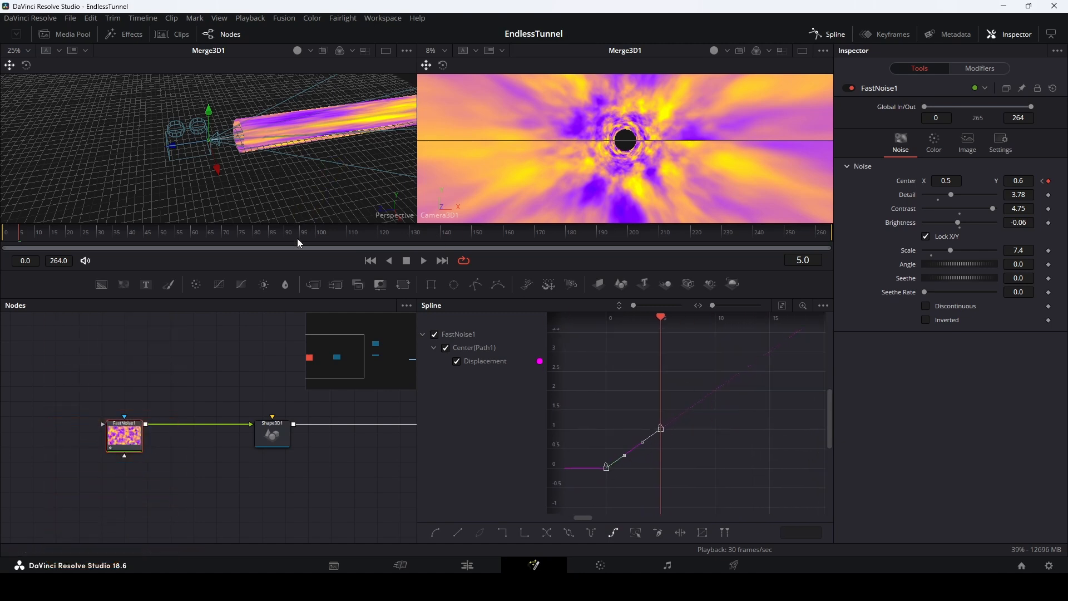
Play the composition from the first frame to check the tunnel motion and stop playback.
{"action": "left_click", "coordinate": [369, 260]}
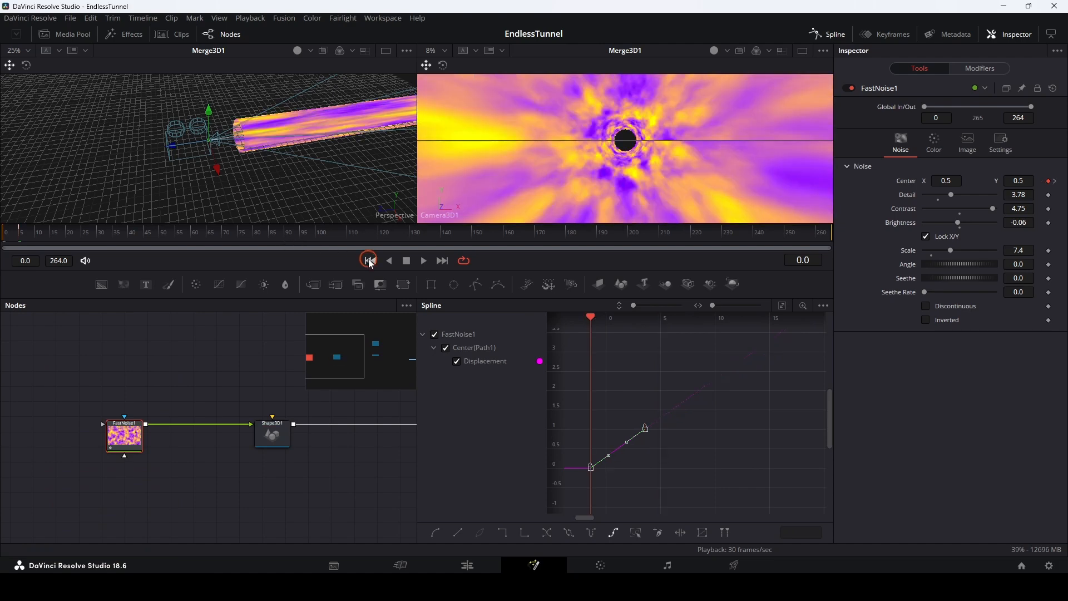
{"action": "left_click", "coordinate": [423, 260]}
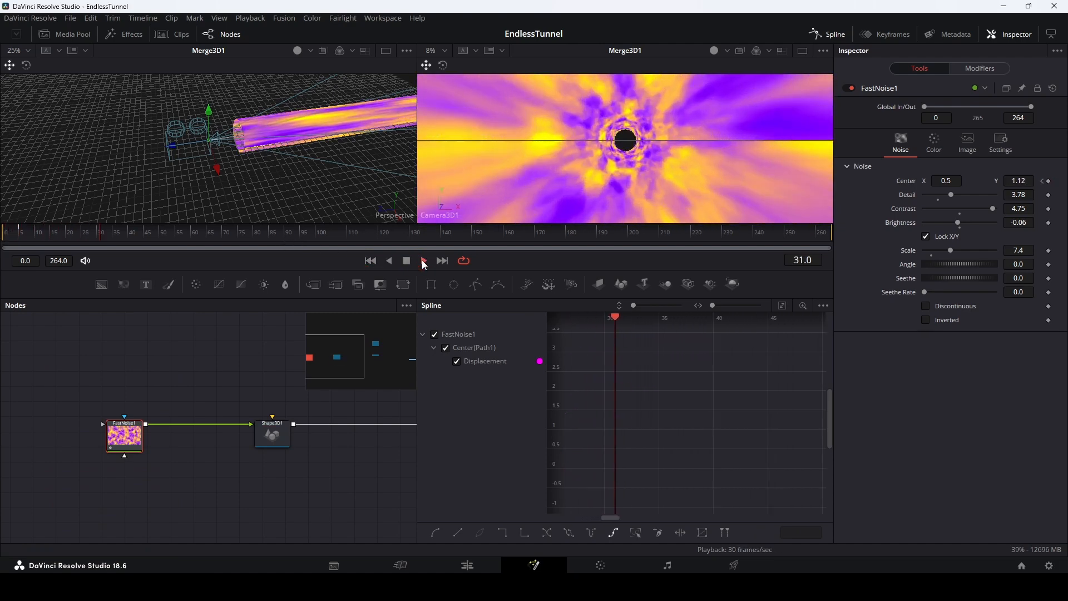
{"action": "key", "text": "space"}
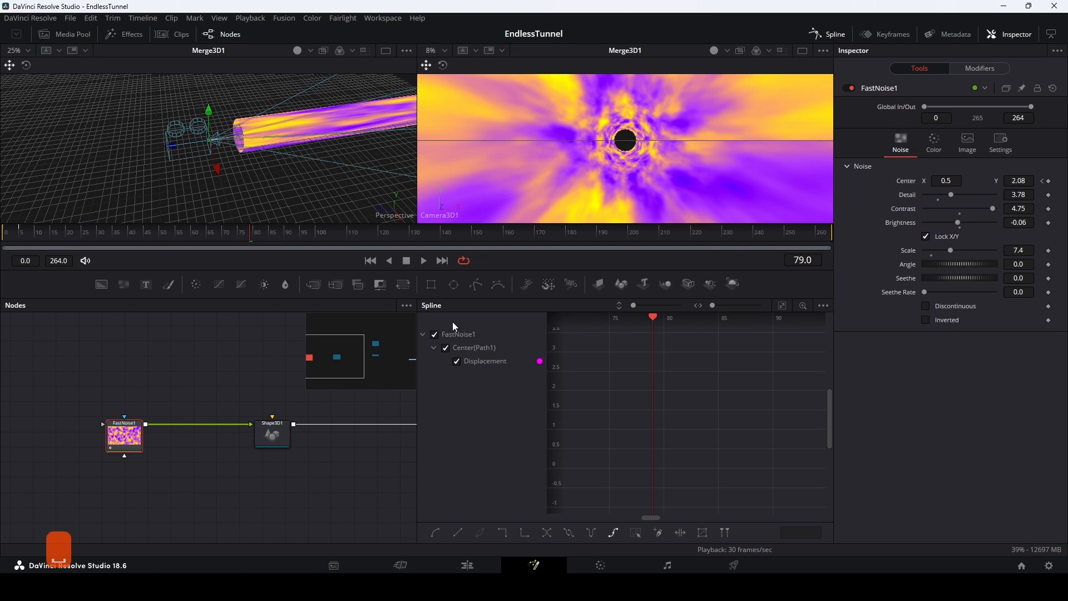
Close the Spline editor and set the Fast Noise seethe rate to about 0.053.
{"action": "left_click", "coordinate": [828, 34]}
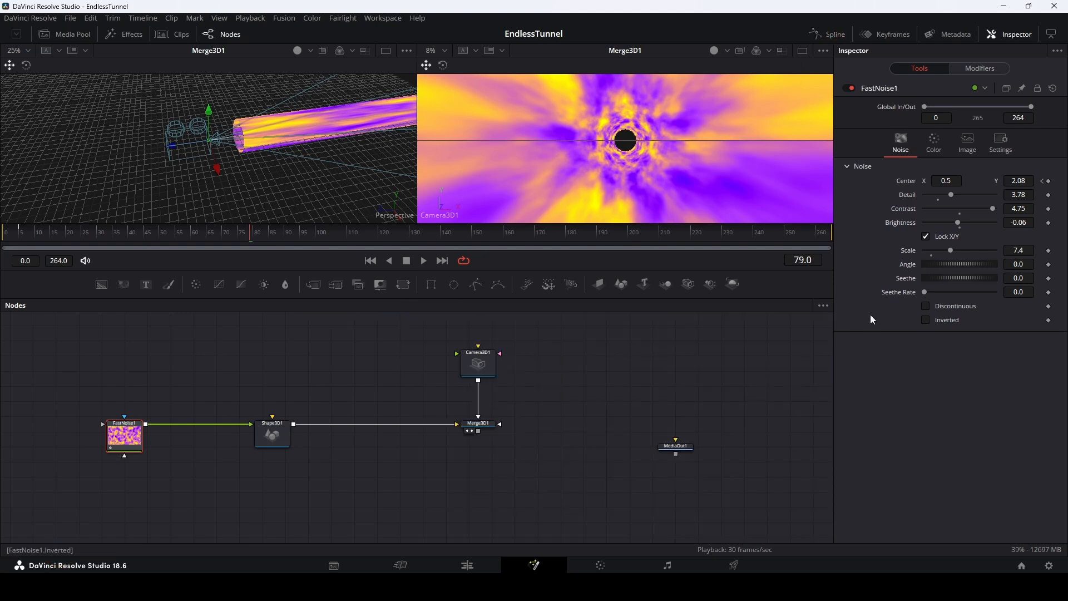
{"action": "mouse_move", "coordinate": [1017, 292]}
{"action": "left_mouse_down"}
{"action": "mouse_move", "coordinate": [1041, 292]}
{"action": "mouse_move", "coordinate": [1018, 293]}
{"action": "left_mouse_up"}
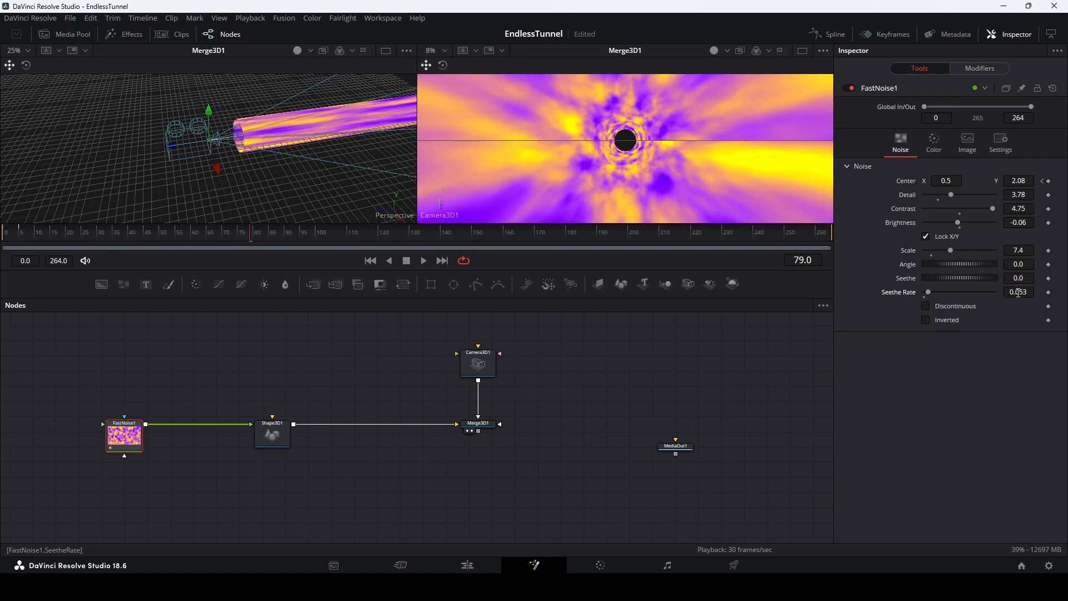
Try rotating Shape3D1 about Z to about 28.7 degrees, and reset that rotation.
{"action": "left_click", "coordinate": [272, 435]}
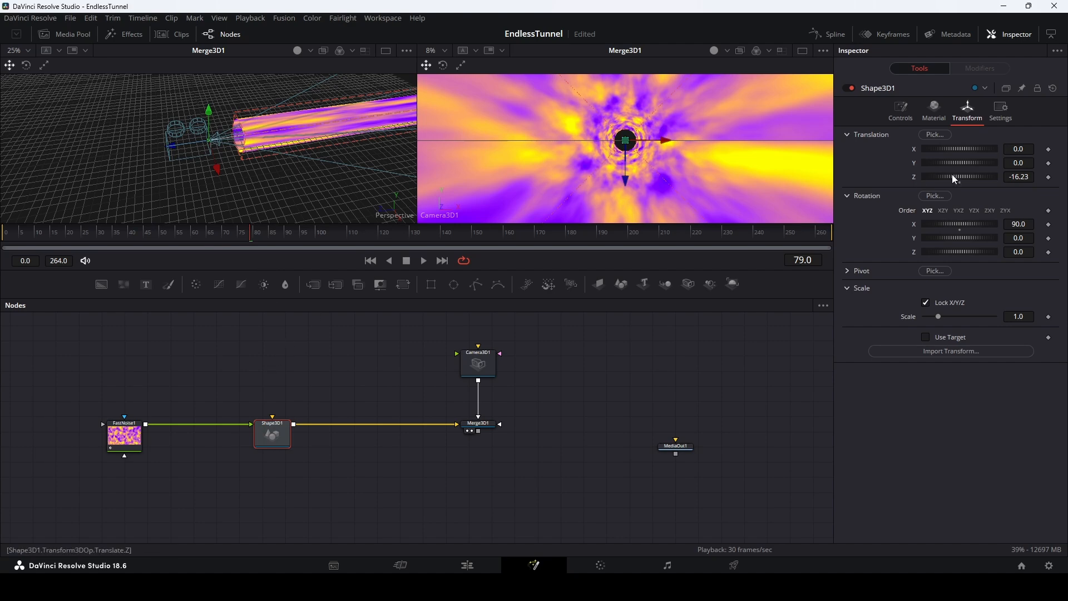
{"action": "mouse_move", "coordinate": [950, 254]}
{"action": "left_mouse_down"}
{"action": "mouse_move", "coordinate": [969, 252]}
{"action": "mouse_move", "coordinate": [945, 253]}
{"action": "mouse_move", "coordinate": [957, 257]}
{"action": "left_mouse_up"}
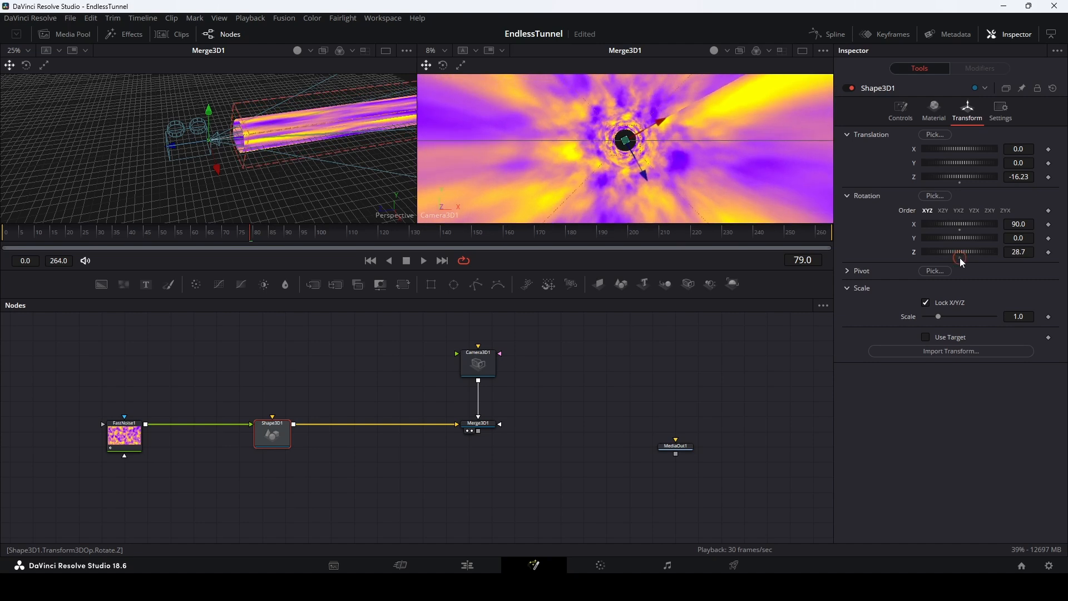
{"action": "double_click", "coordinate": [959, 257]}
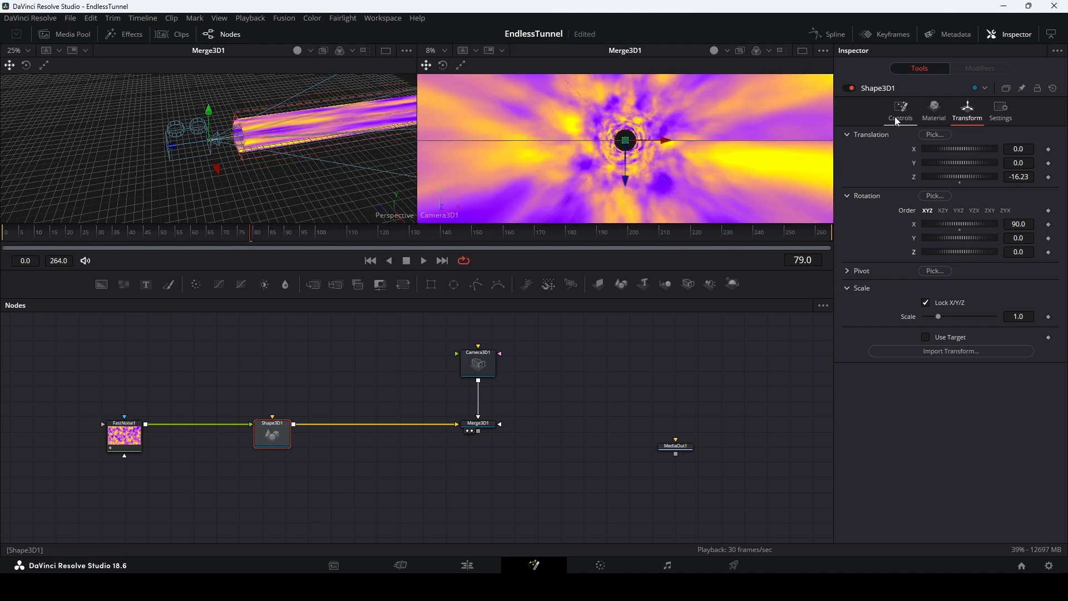
Keyframe Shape3D1's Z rotation at frame 0 and set it to 10 degrees at frame 5.
{"action": "left_click", "coordinate": [371, 261]}
{"action": "left_click", "coordinate": [1048, 251]}
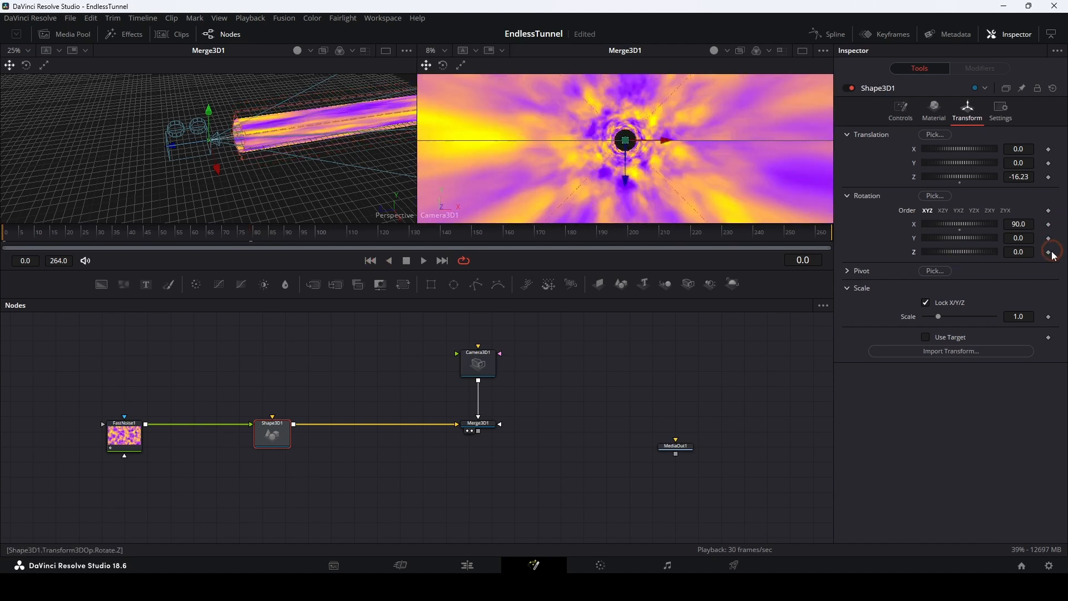
{"action": "left_click", "coordinate": [23, 238]}
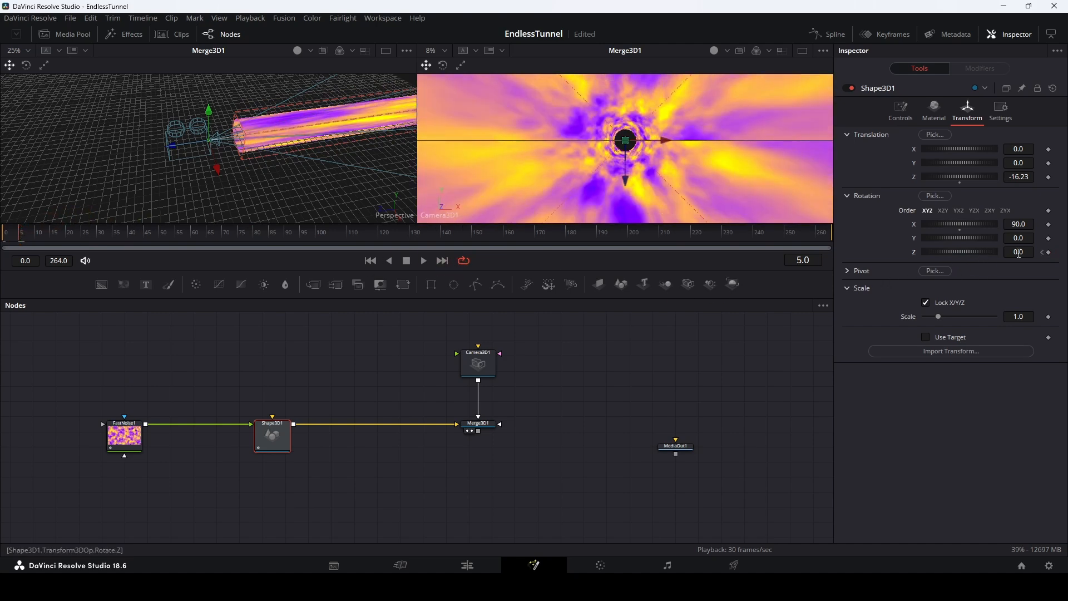
{"action": "mouse_move", "coordinate": [1018, 251]}
{"action": "left_mouse_down"}
{"action": "mouse_move", "coordinate": [1038, 252]}
{"action": "mouse_move", "coordinate": [1018, 252]}
{"action": "left_mouse_up"}
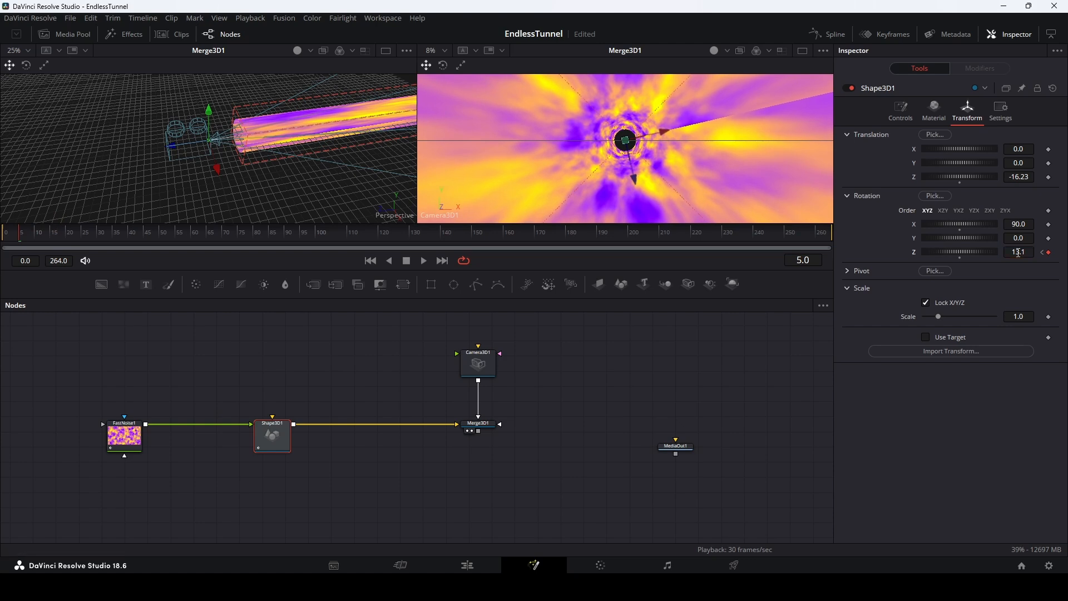
{"action": "left_click", "coordinate": [1018, 252]}
{"action": "type", "text": "10"}
{"action": "key", "text": "Return"}
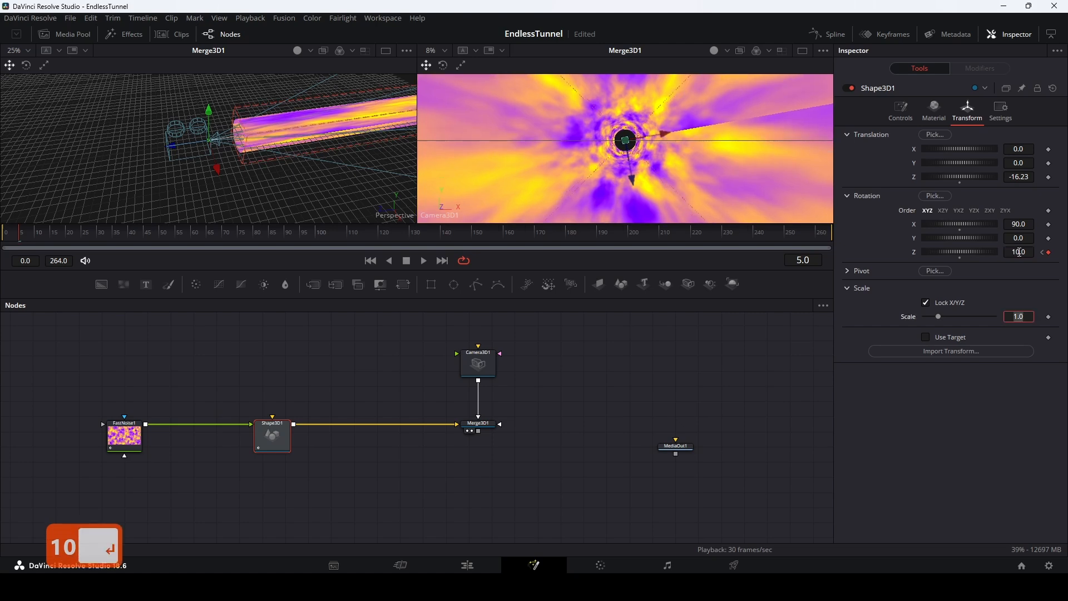
Loop Shape3D1's Z Rotation keyframes with Set Relative in the Spline editor, and scrub the timeline to frame 161.
{"action": "left_click", "coordinate": [828, 34]}
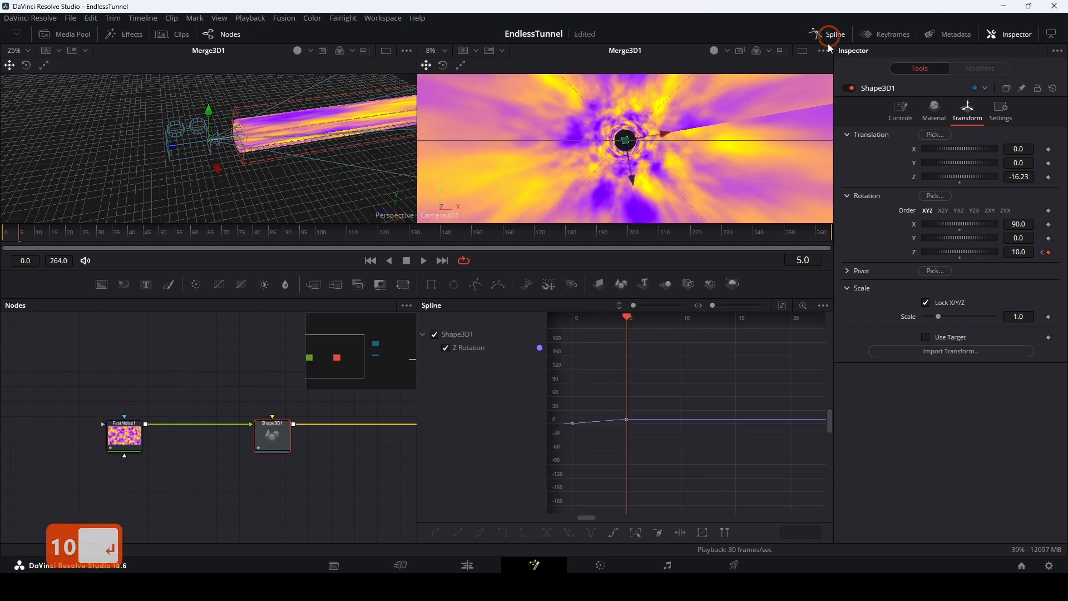
{"action": "left_click_drag", "start_coordinate": [643, 445], "coordinate": [767, 420]}
{"action": "left_click_drag", "start_coordinate": [760, 371], "coordinate": [667, 441]}
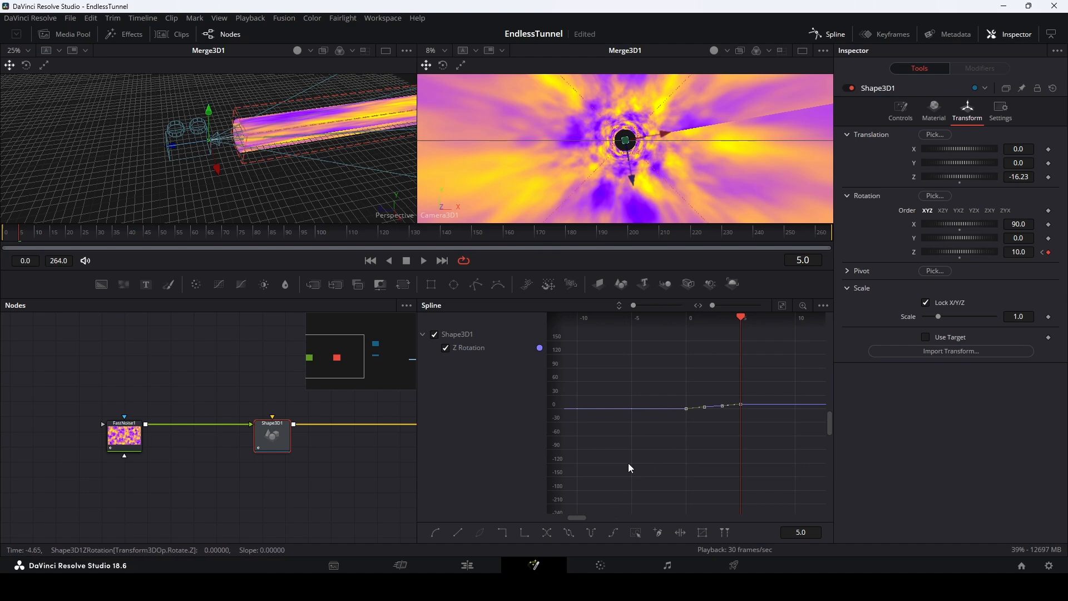
{"action": "left_click", "coordinate": [614, 533]}
{"action": "left_click_drag", "start_coordinate": [787, 420], "coordinate": [738, 422]}
{"action": "left_click_drag", "start_coordinate": [15, 236], "coordinate": [509, 259]}
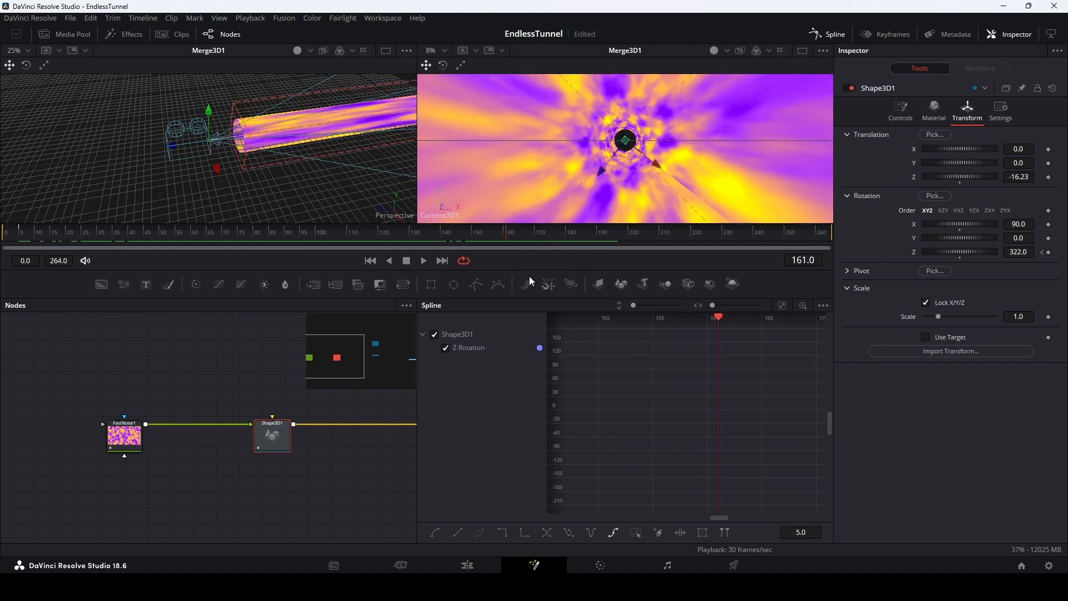
{"action": "left_click", "coordinate": [830, 35]}
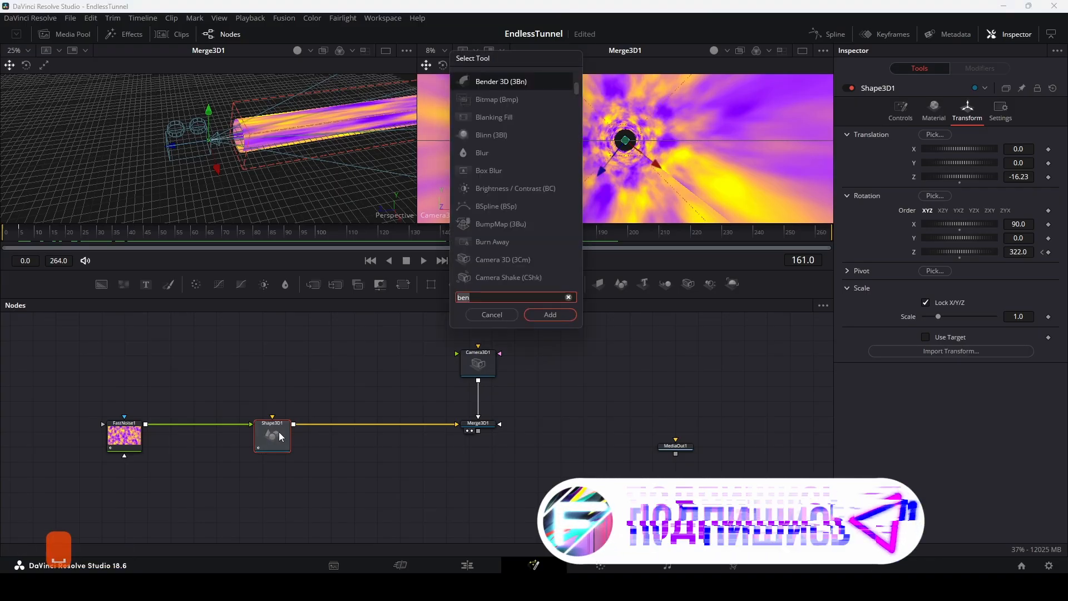
Insert a Bender 3D node after Shape3D1 and set the cylinder's height subdivisions to 50.
{"action": "type", "text": "ben"}
{"action": "key", "text": "Return"}
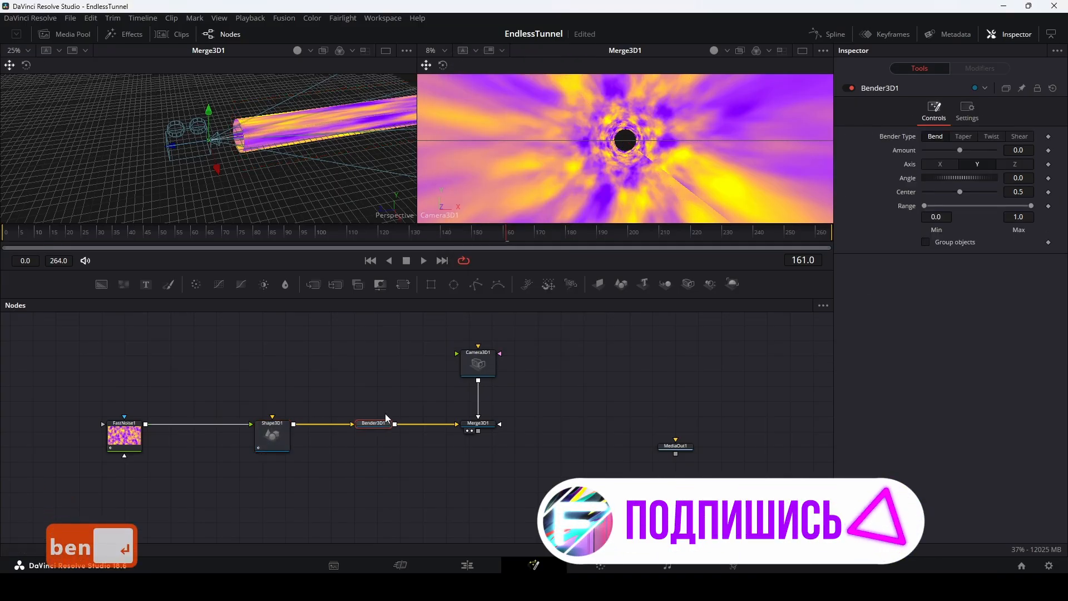
{"action": "left_click", "coordinate": [272, 437]}
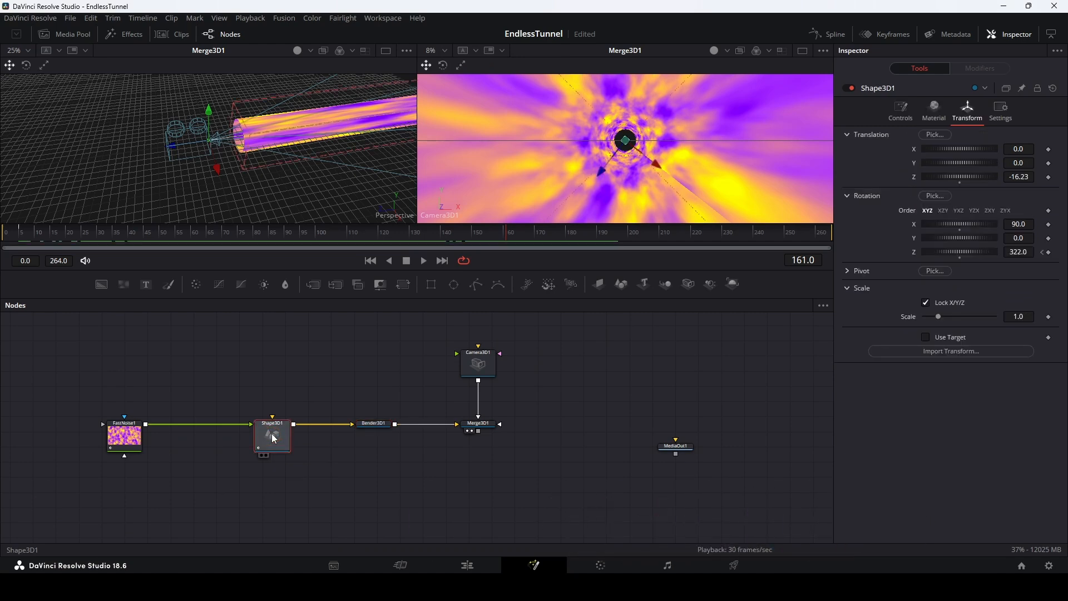
{"action": "left_click", "coordinate": [901, 110]}
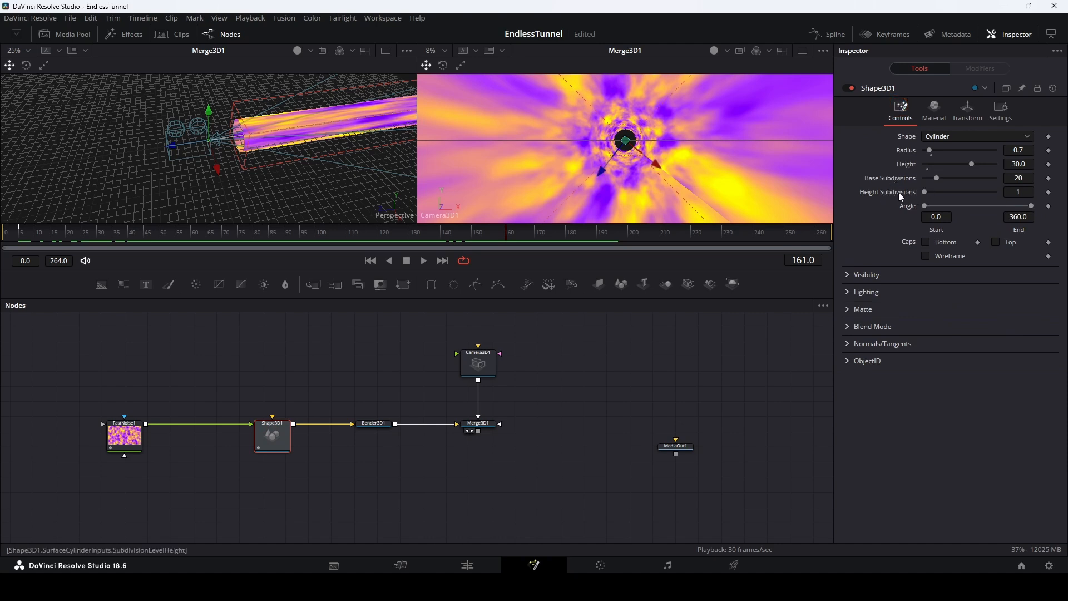
{"action": "left_click", "coordinate": [1024, 191]}
{"action": "type", "text": "50"}
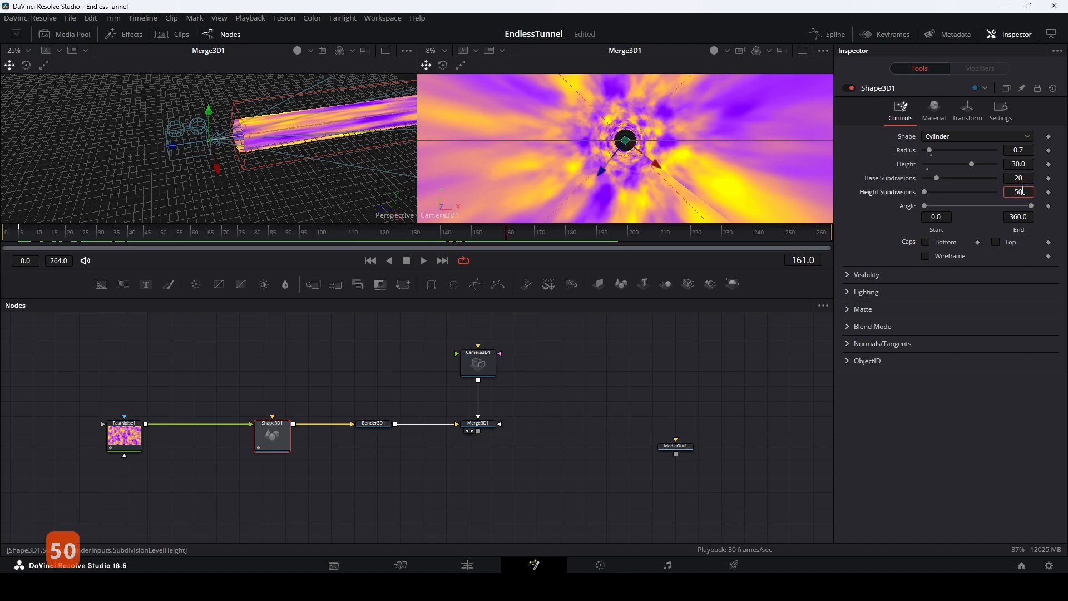
Set Bender3D1's axis to Z and its bend amount to about -0.17.
{"action": "left_click", "coordinate": [374, 423]}
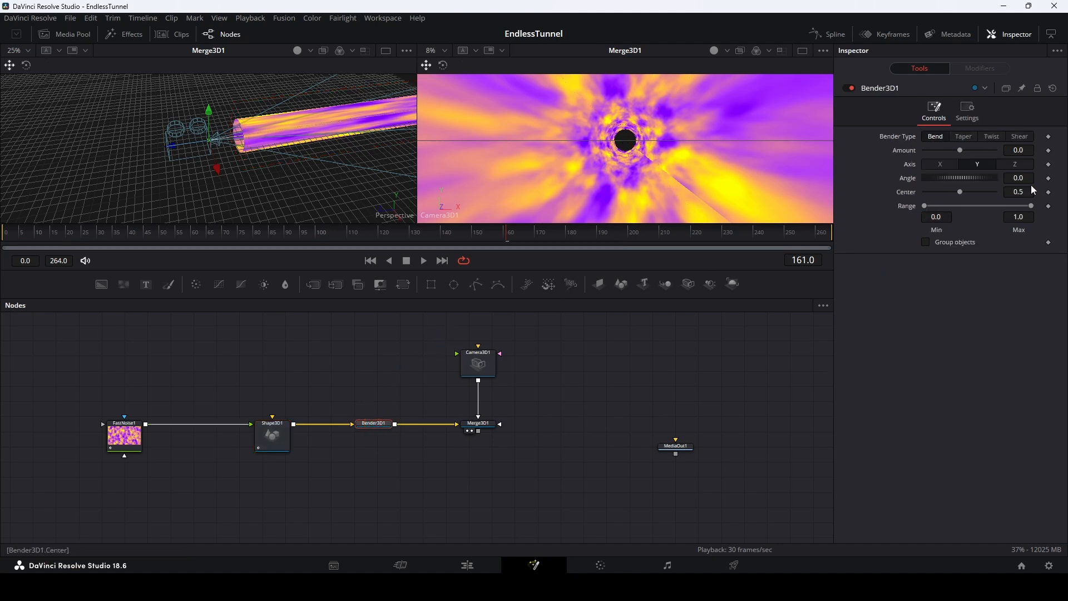
{"action": "left_click", "coordinate": [1014, 165]}
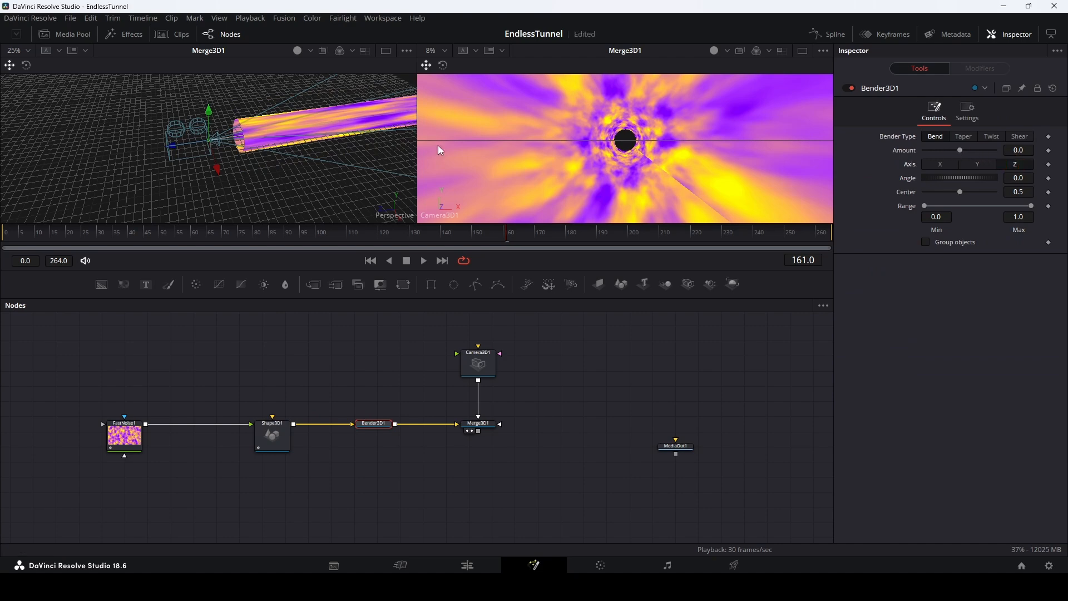
{"action": "left_click_drag", "start_coordinate": [356, 146], "coordinate": [75, 178]}
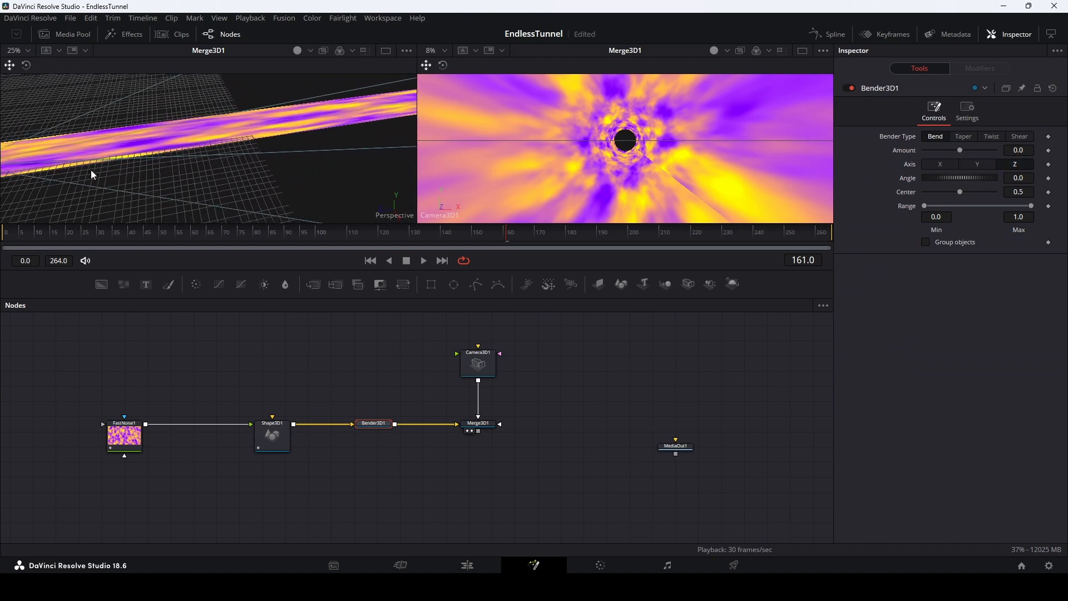
{"action": "scroll", "coordinate": [234, 167], "scroll_direction": "down", "scroll_amount": 2, "text": "ctrl"}
{"action": "mouse_move", "coordinate": [961, 150]}
{"action": "left_mouse_down"}
{"action": "mouse_move", "coordinate": [943, 151]}
{"action": "mouse_move", "coordinate": [971, 148]}
{"action": "mouse_move", "coordinate": [954, 149]}
{"action": "left_mouse_up"}
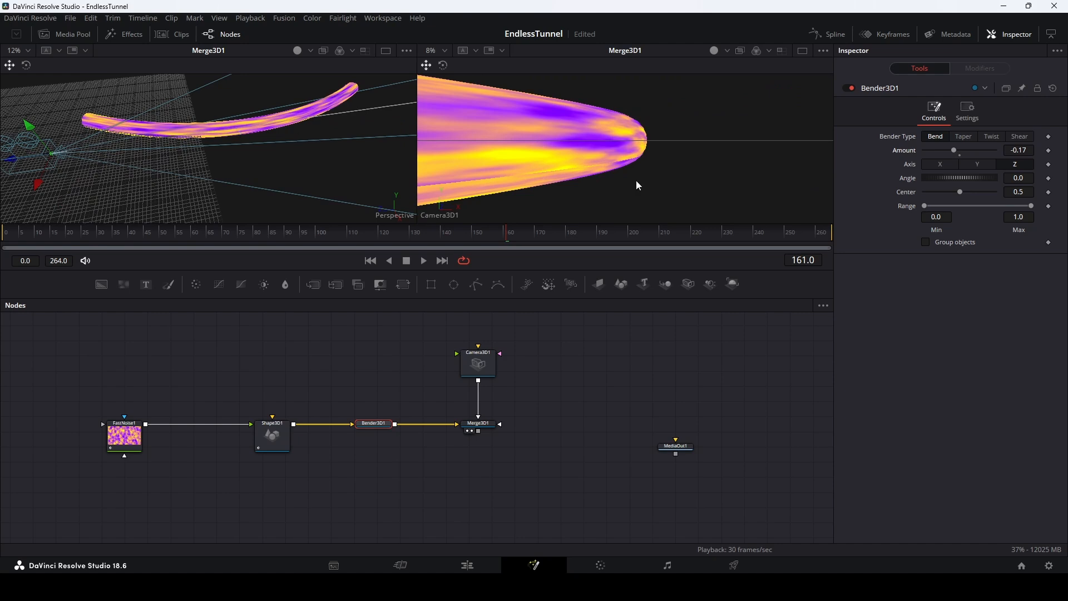
Set Bender3D1's center to 1.0, its amount to about 0.22 and its angle to about 15.7.
{"action": "left_click_drag", "start_coordinate": [960, 192], "coordinate": [996, 195]}
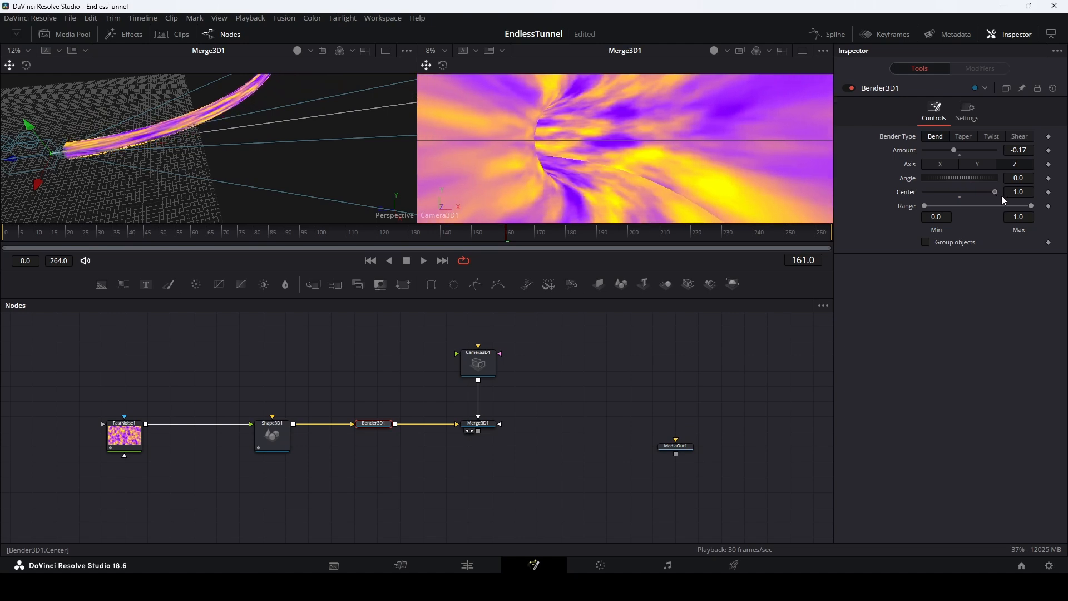
{"action": "mouse_move", "coordinate": [953, 150]}
{"action": "left_mouse_down"}
{"action": "mouse_move", "coordinate": [976, 154]}
{"action": "mouse_move", "coordinate": [966, 154]}
{"action": "left_mouse_up"}
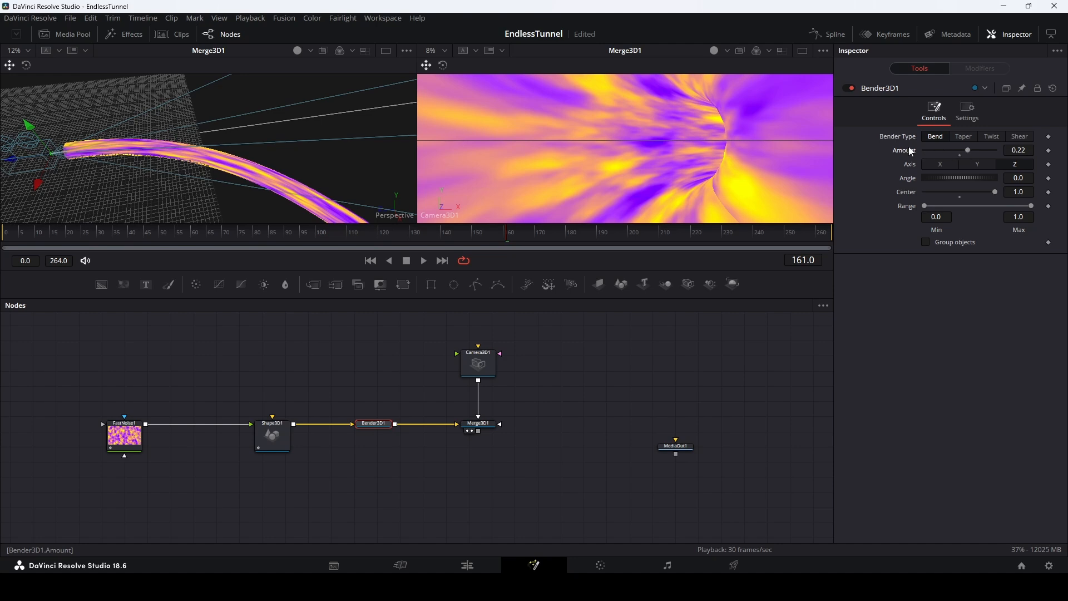
{"action": "mouse_move", "coordinate": [966, 180]}
{"action": "left_mouse_down"}
{"action": "mouse_move", "coordinate": [952, 177]}
{"action": "mouse_move", "coordinate": [988, 178]}
{"action": "mouse_move", "coordinate": [932, 177]}
{"action": "mouse_move", "coordinate": [969, 177]}
{"action": "left_mouse_up"}
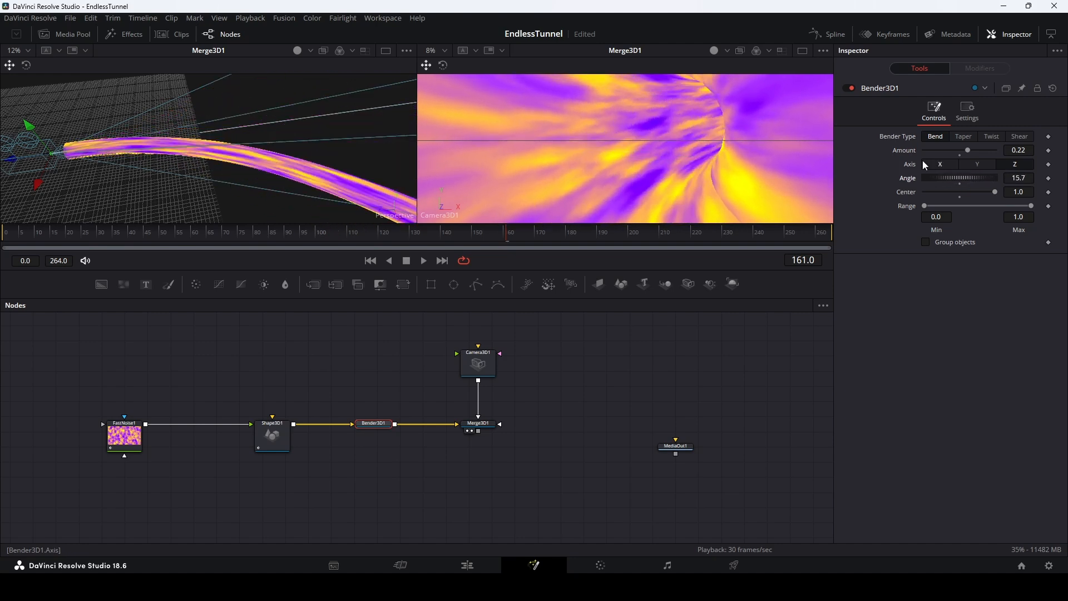
Modify Bender3D1's Amount with a Shake modifier and open the modifier's settings.
{"action": "right_click", "coordinate": [902, 152]}
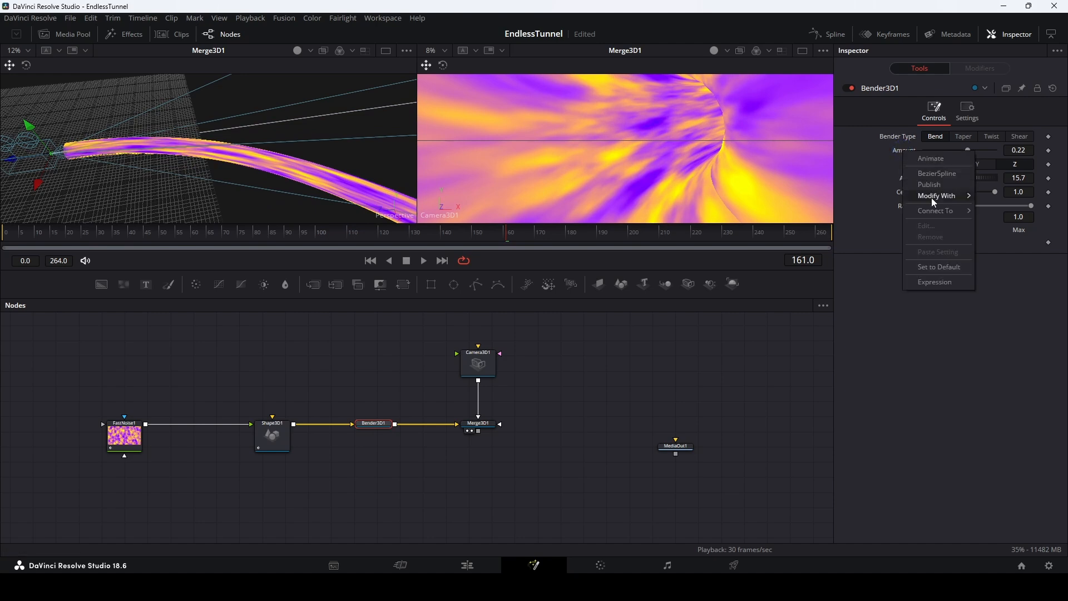
{"action": "mouse_move", "coordinate": [931, 197]}
{"action": "left_click", "coordinate": [838, 373]}
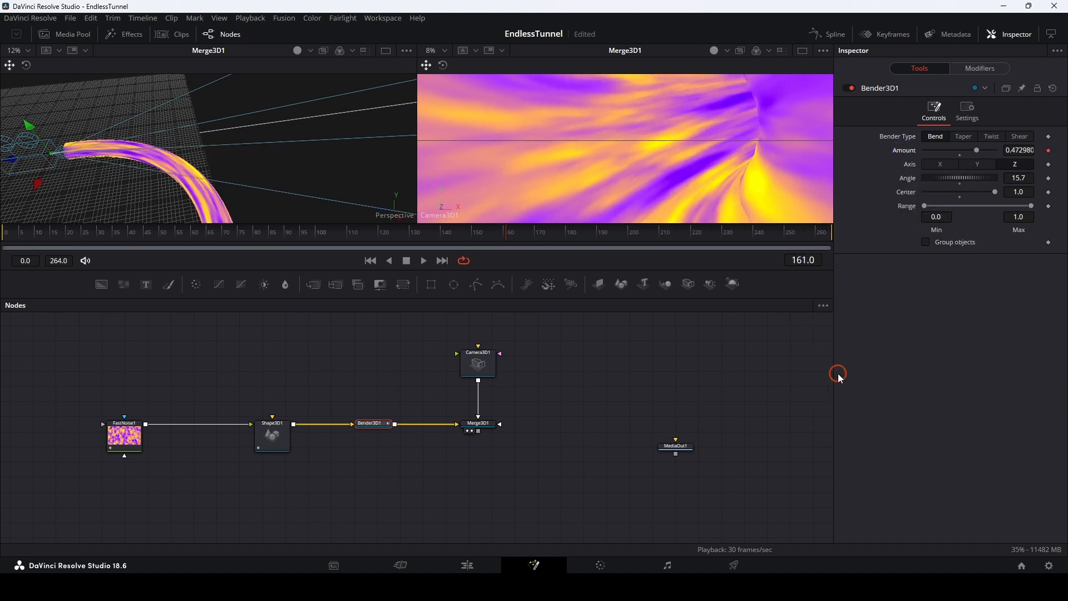
{"action": "left_click", "coordinate": [991, 71]}
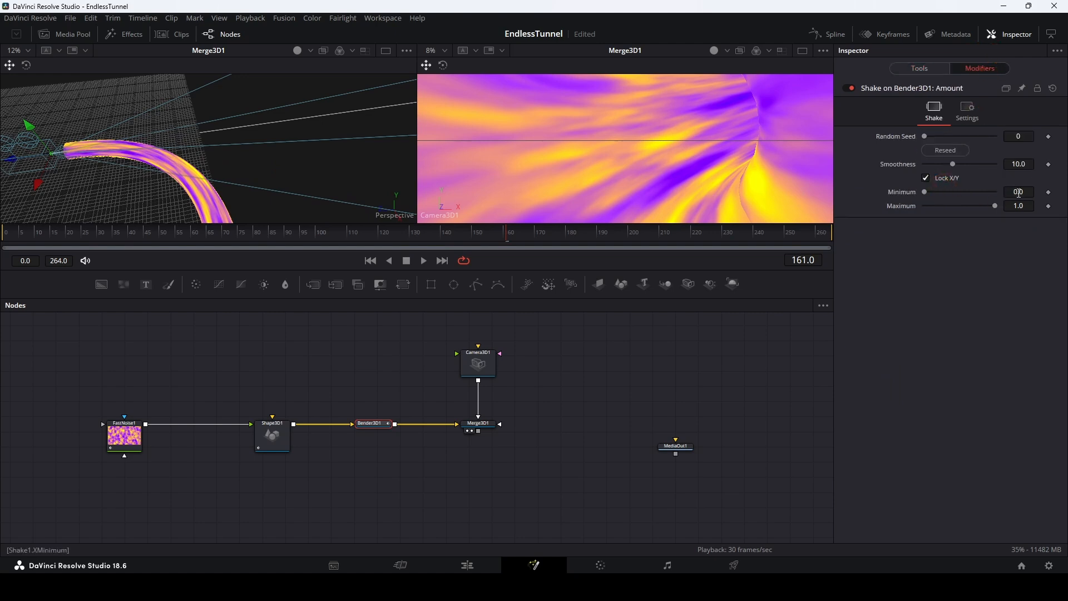
Set the Amount shake's minimum to -0.5, its maximum to 0.5 and its smoothness to 20.
{"action": "left_click", "coordinate": [1018, 192]}
{"action": "type", "text": "-.5"}
{"action": "key", "text": "Return"}
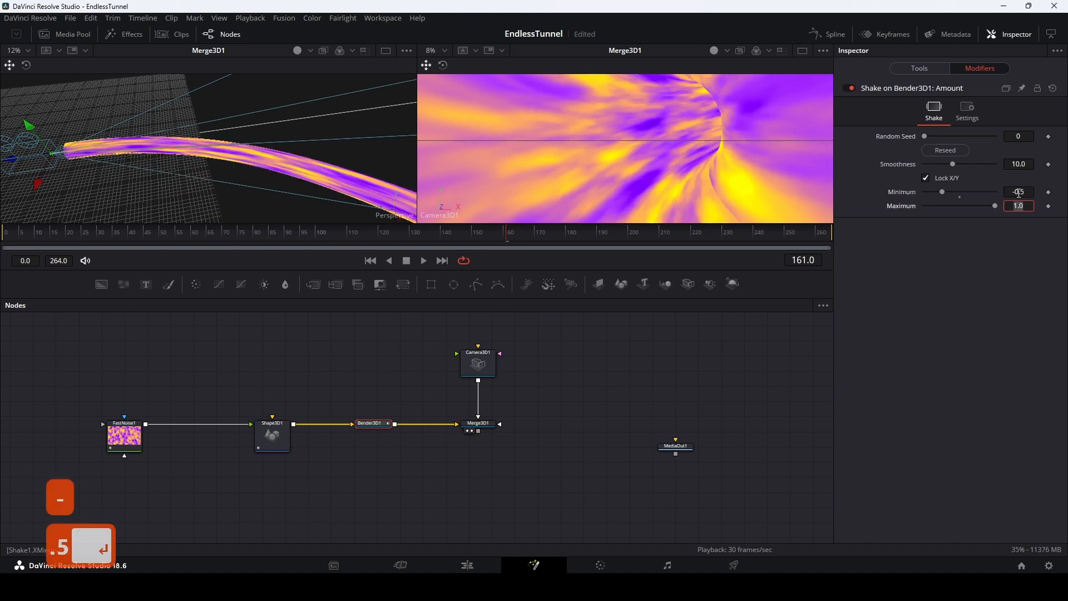
{"action": "type", "text": ".5"}
{"action": "key", "text": "Return"}
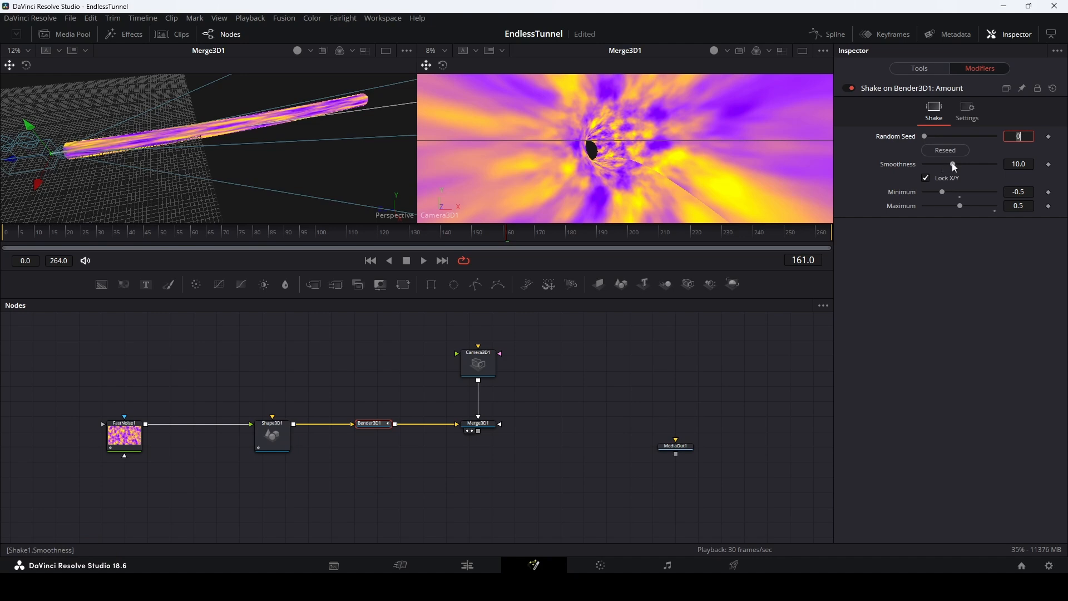
{"action": "left_click_drag", "start_coordinate": [952, 162], "coordinate": [979, 164]}
{"action": "left_click", "coordinate": [1019, 164]}
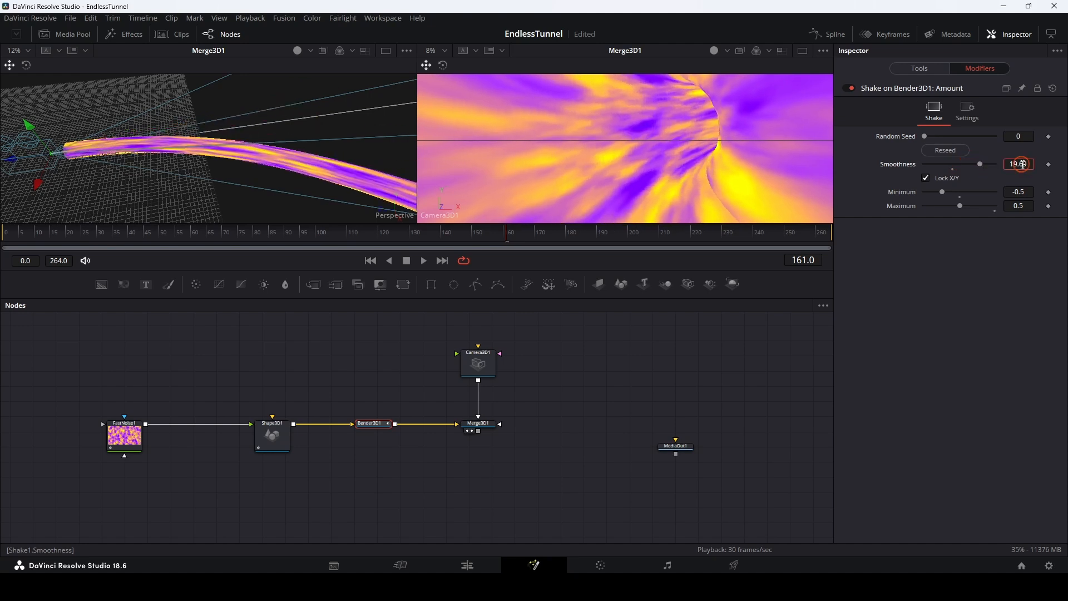
{"action": "type", "text": "20"}
{"action": "key", "text": "Return"}
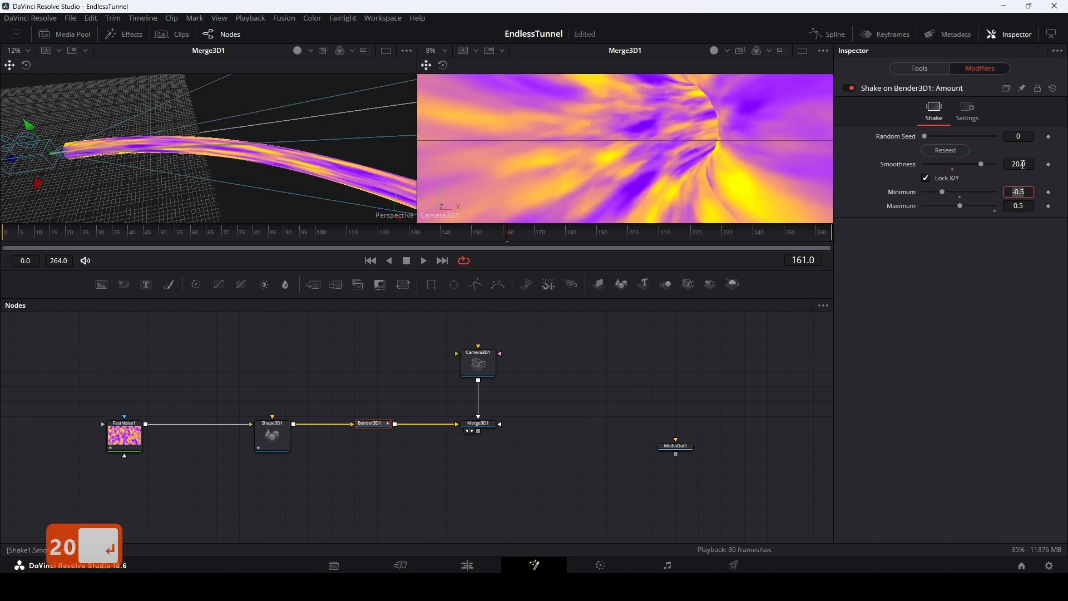
Play the composition from the first frame to check the shaking tunnel bend, and stop playback.
{"action": "left_click", "coordinate": [371, 261]}
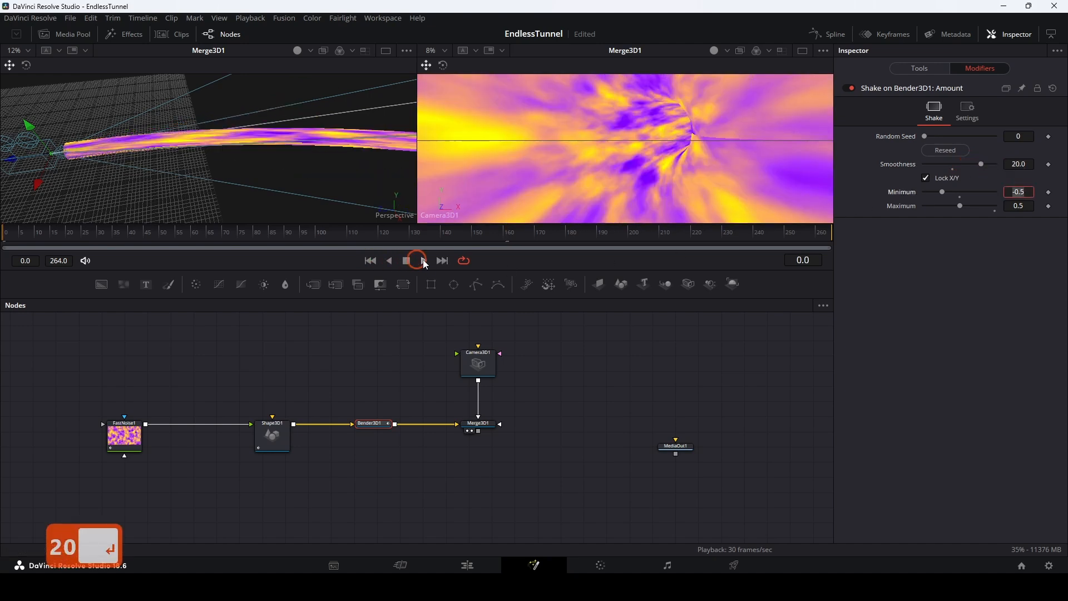
{"action": "left_click", "coordinate": [424, 260]}
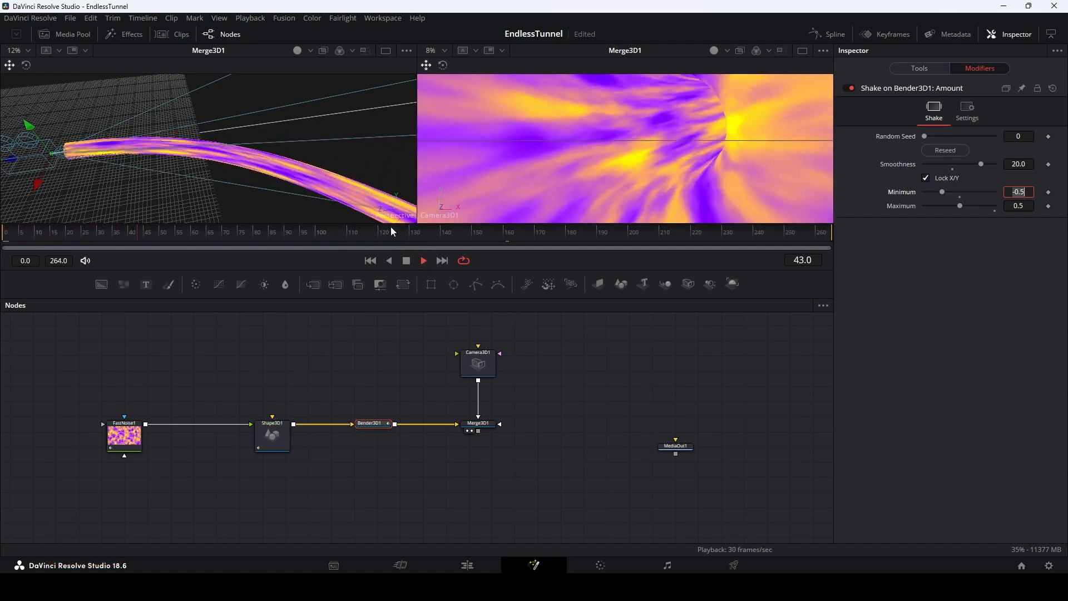
{"action": "left_click", "coordinate": [408, 261]}
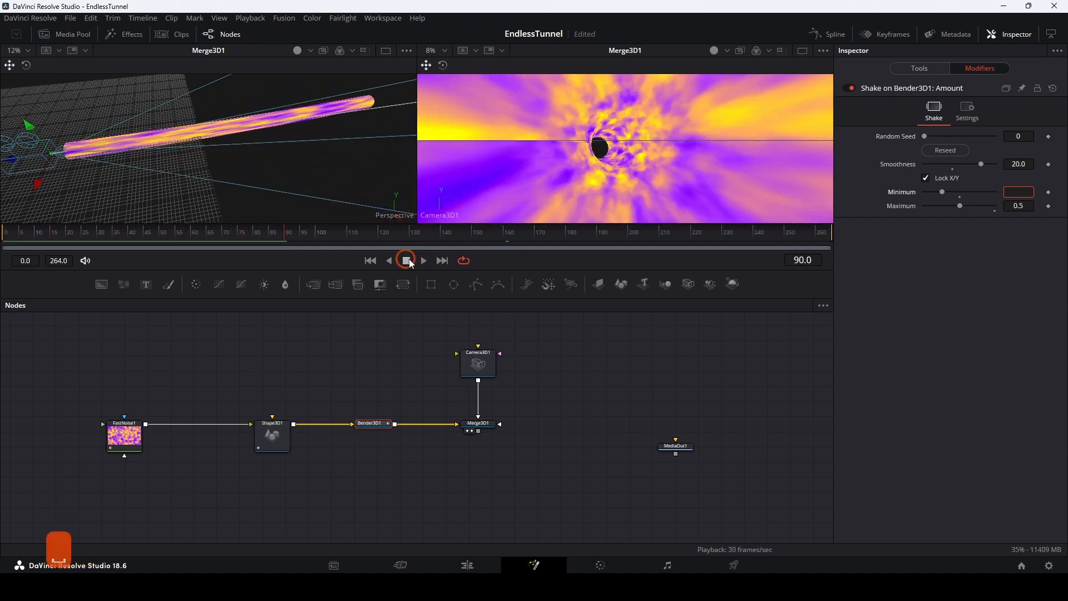
Try an Amount shake smoothness of about 1.58 in playback, and raise the smoothness to about 20.67.
{"action": "left_click_drag", "start_coordinate": [980, 164], "coordinate": [930, 166]}
{"action": "left_click", "coordinate": [424, 260]}
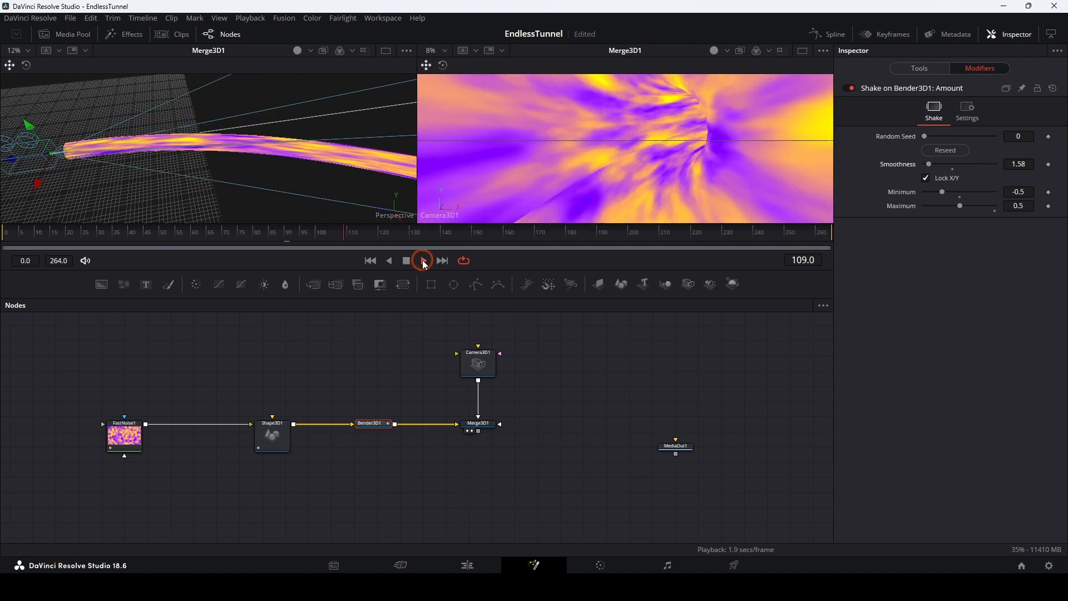
{"action": "key", "text": "space"}
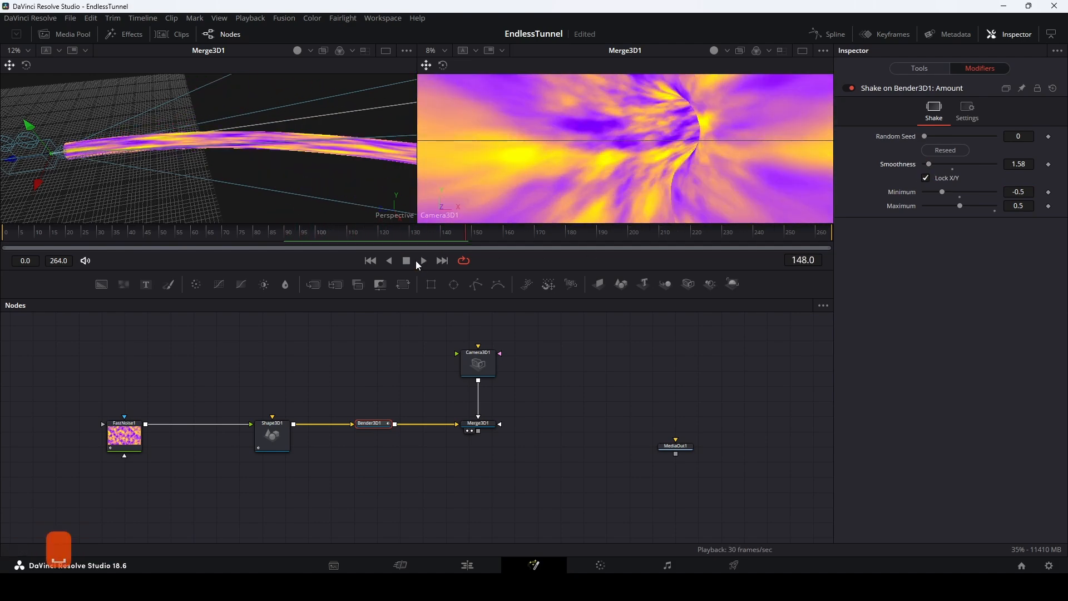
{"action": "left_click_drag", "start_coordinate": [928, 164], "coordinate": [985, 169]}
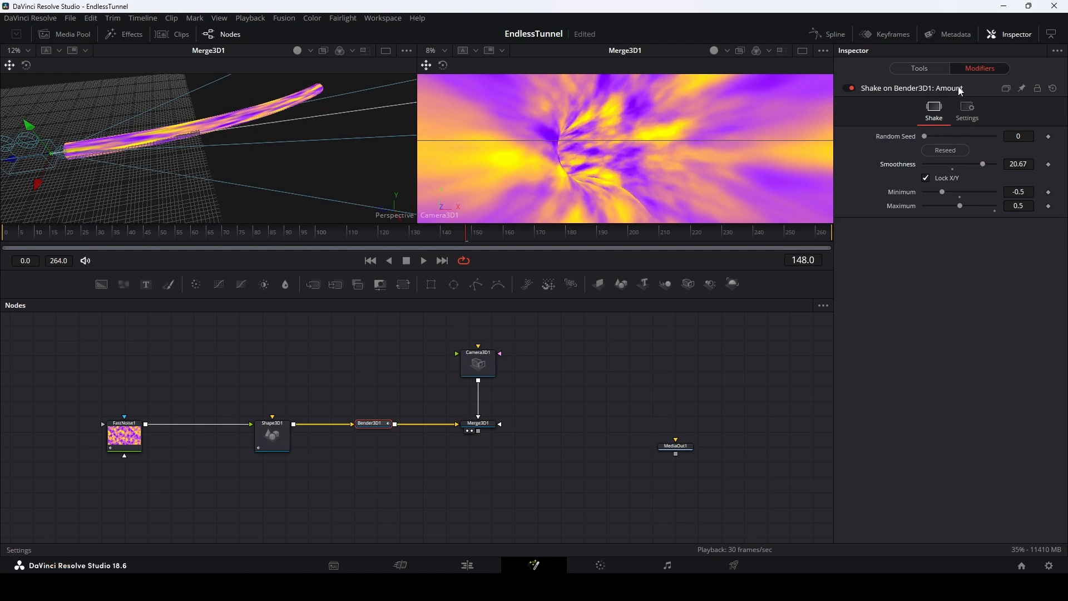
Modify Bender3D1's Angle with a Shake modifier.
{"action": "left_click", "coordinate": [920, 68]}
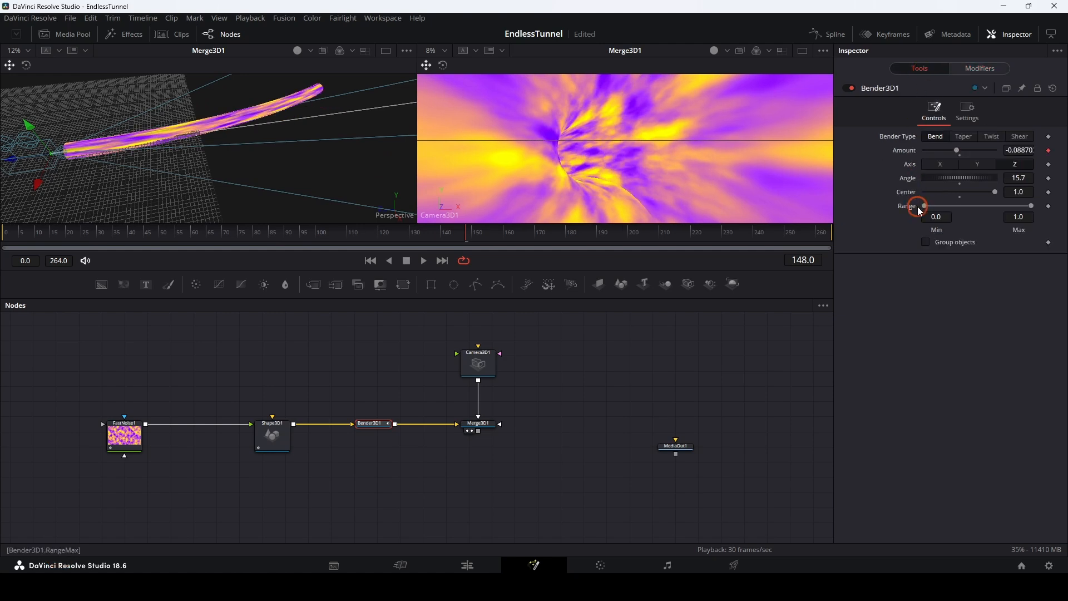
{"action": "right_click", "coordinate": [904, 178]}
{"action": "mouse_move", "coordinate": [936, 223]}
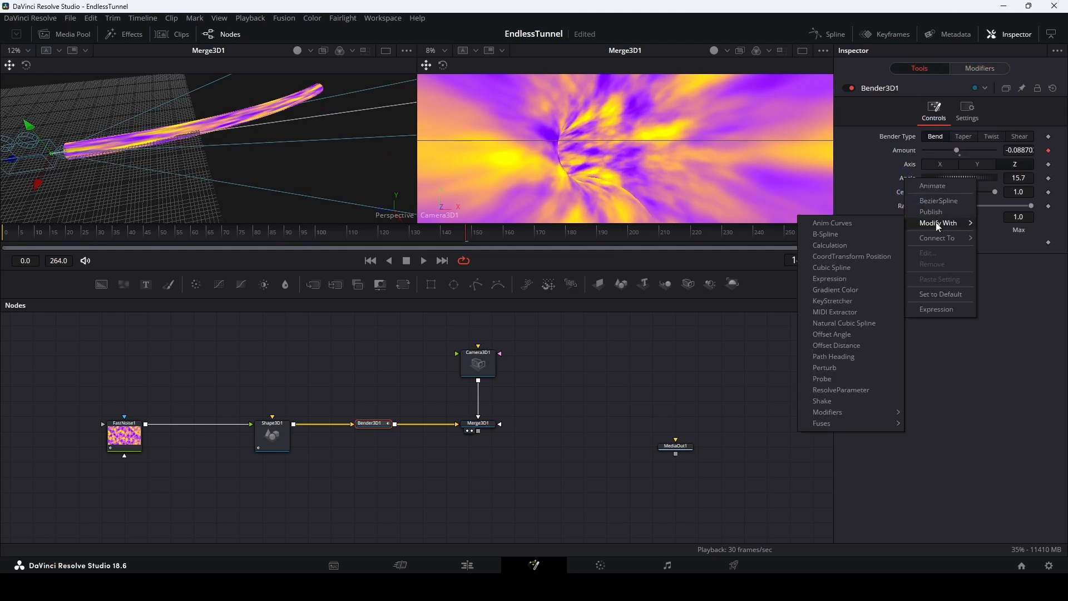
{"action": "left_click", "coordinate": [822, 400]}
Set the Angle shake's smoothness to 20 and both its minimum and maximum to 60.
{"action": "left_click", "coordinate": [1008, 179]}
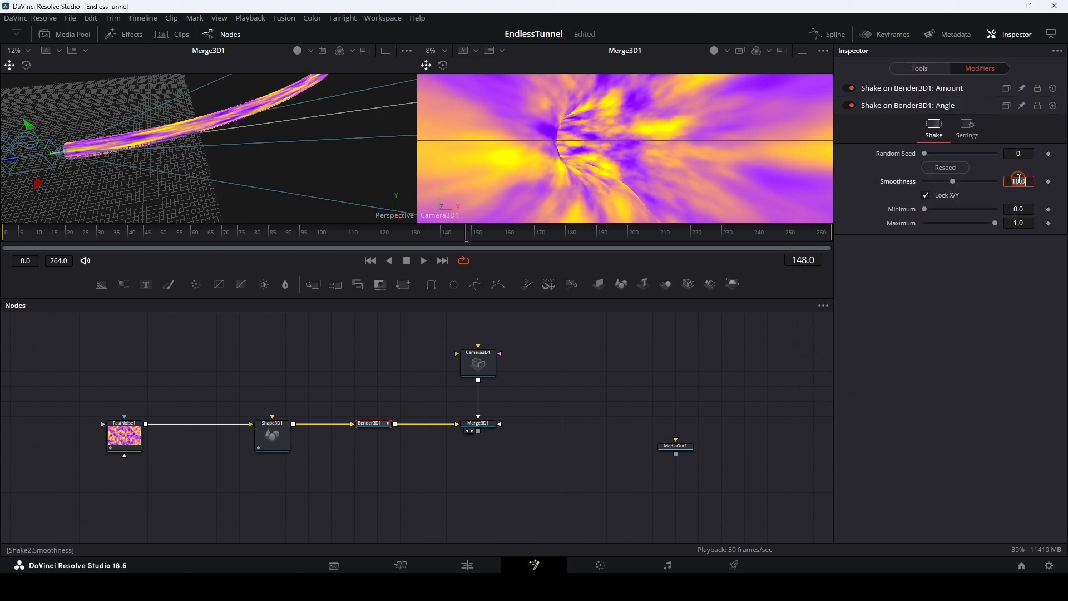
{"action": "type", "text": "20"}
{"action": "key", "text": "Return"}
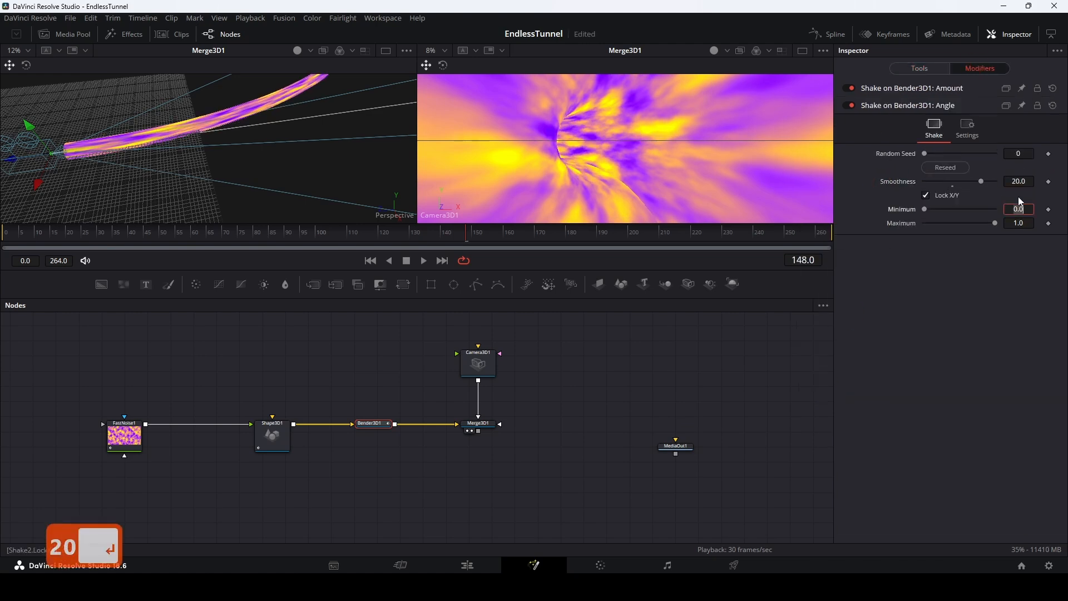
{"action": "type", "text": "60"}
{"action": "key", "text": "Return"}
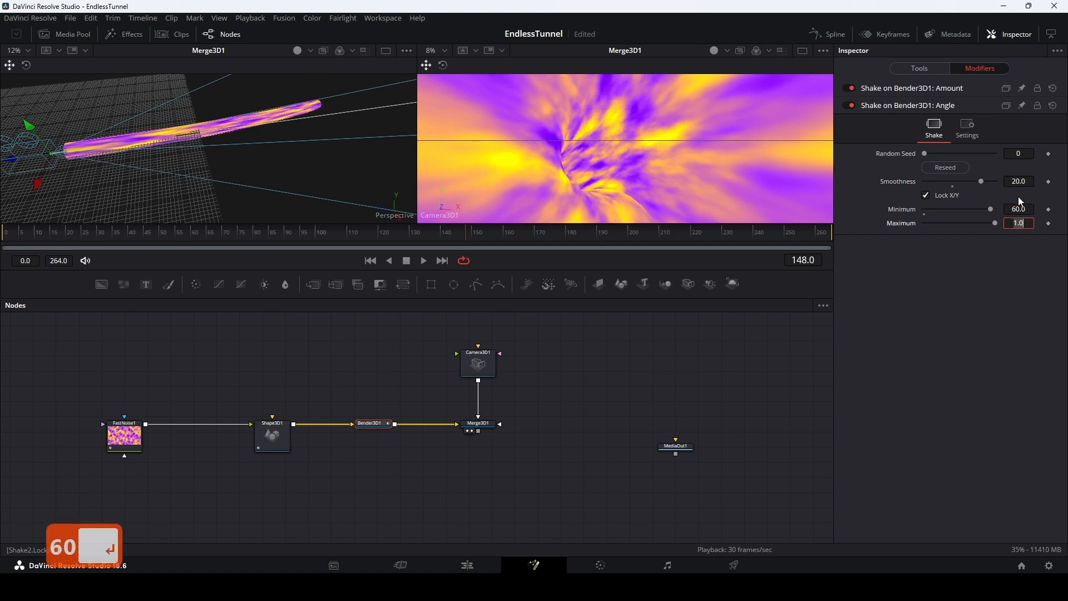
{"action": "type", "text": "60"}
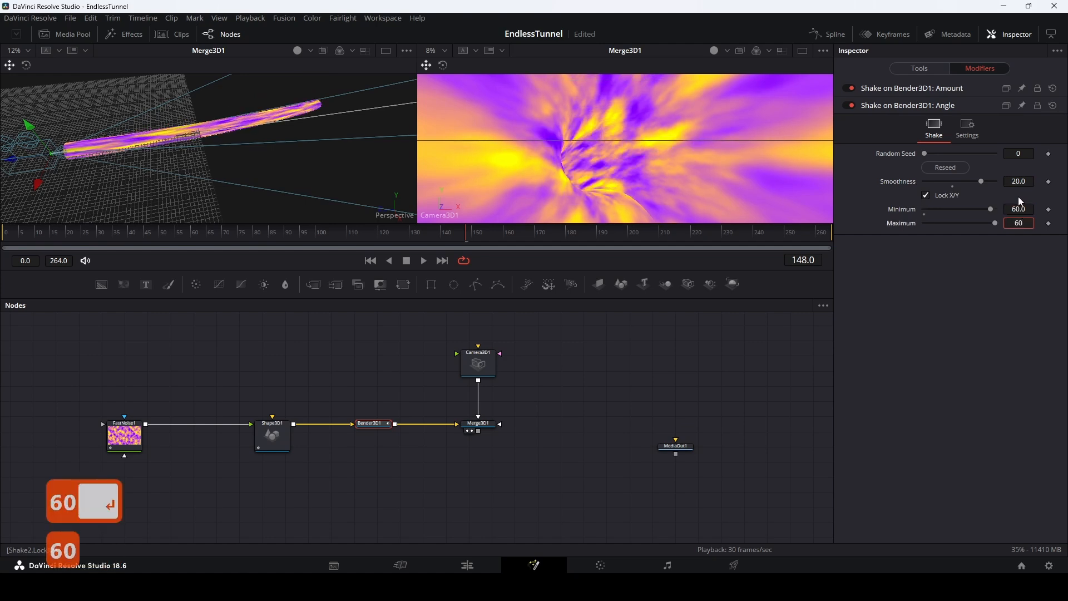
{"action": "key", "text": "Return"}
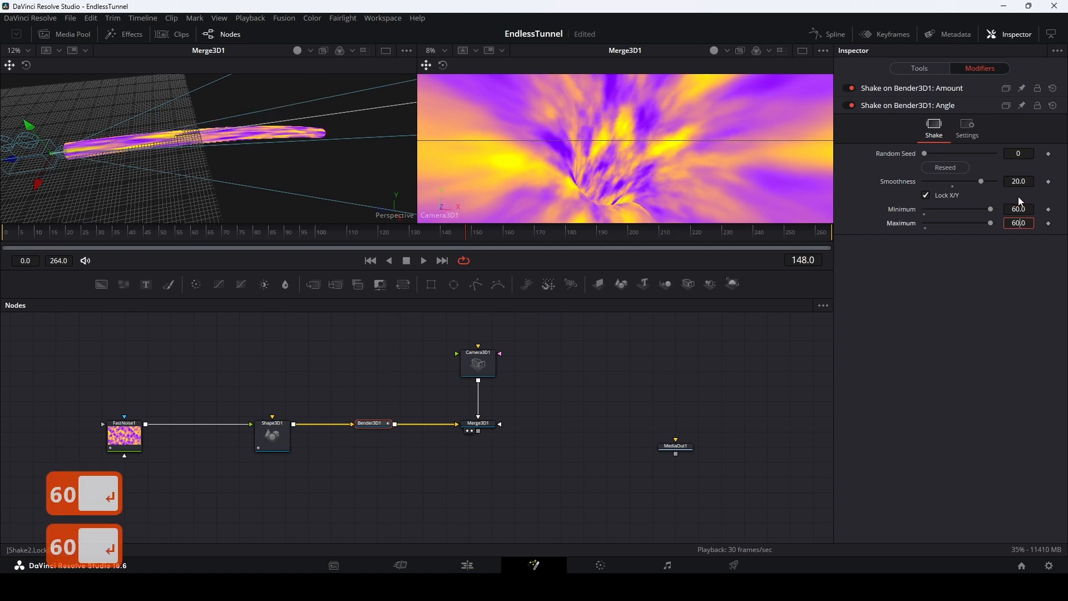
Play the composition to check the tunnel's shaking bend angle, stop playback, and go to frame 91.
{"action": "left_click", "coordinate": [424, 260]}
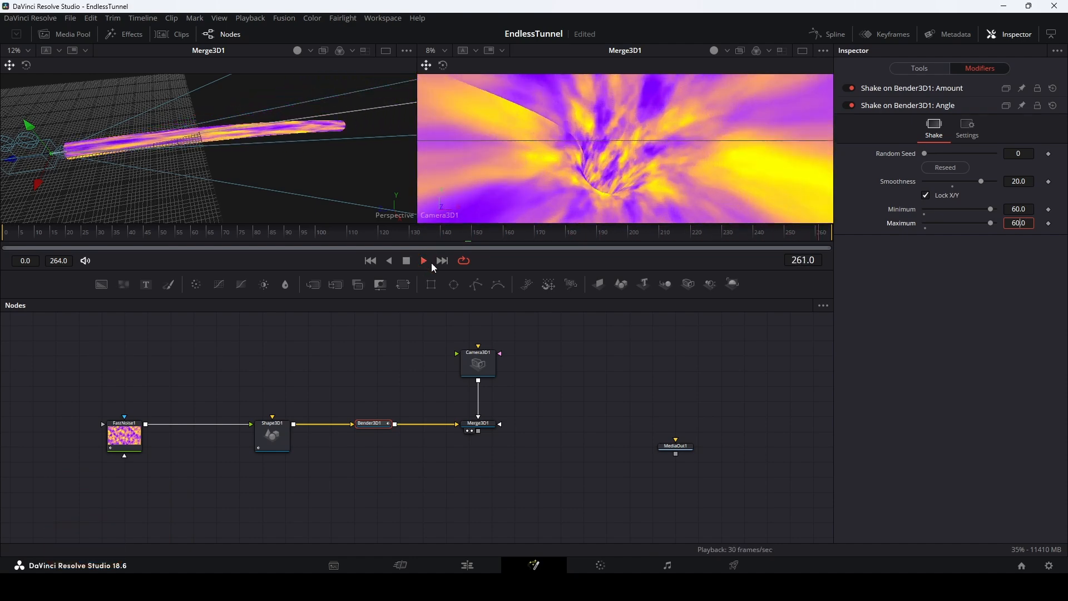
{"action": "key", "text": "space"}
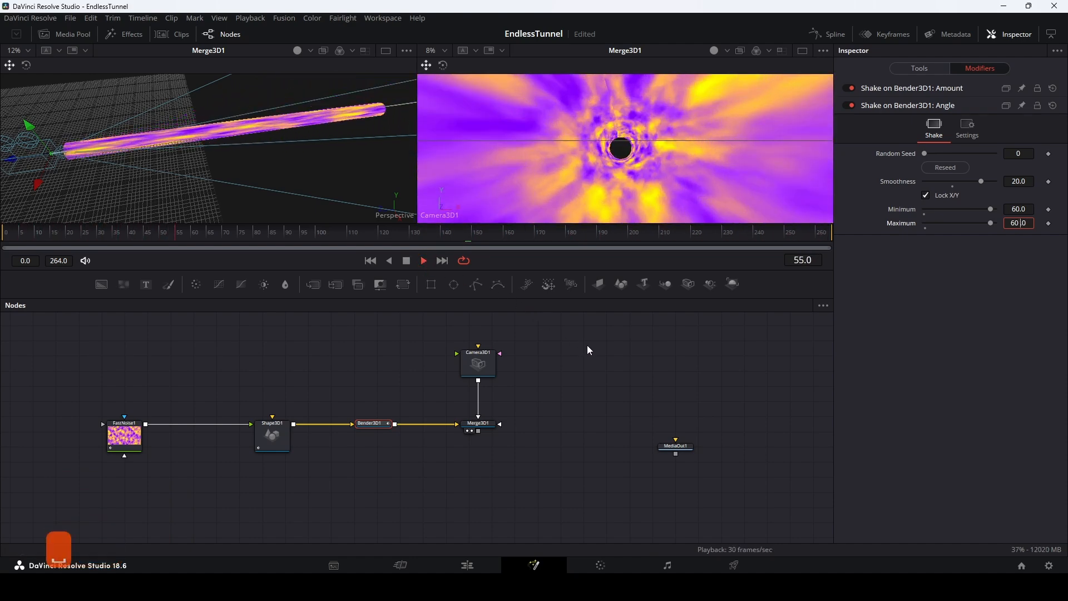
{"action": "key", "text": "space"}
{"action": "left_click_drag", "start_coordinate": [272, 235], "coordinate": [288, 233]}
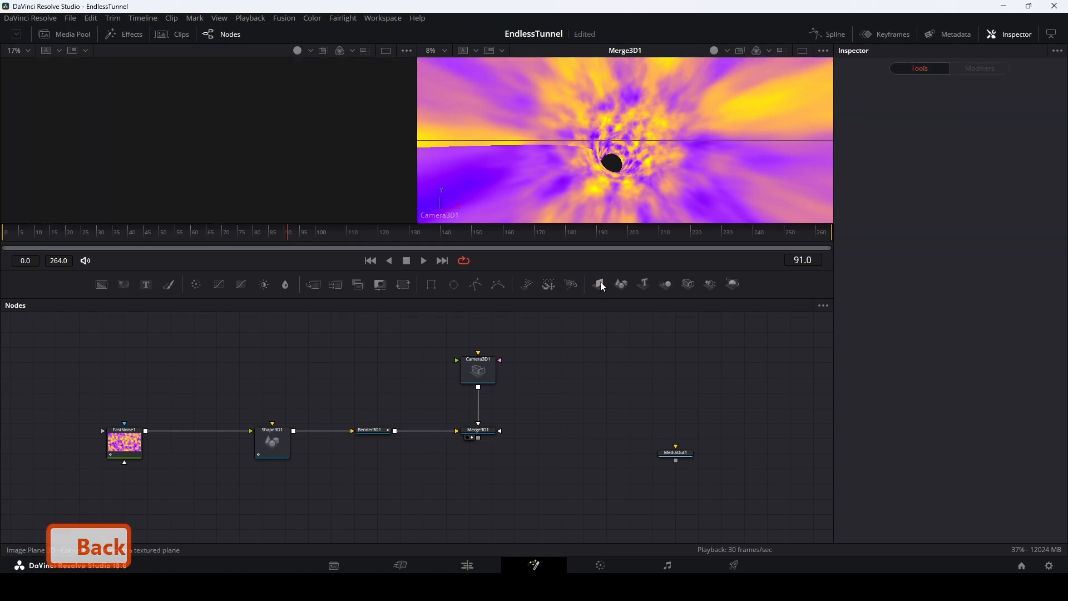
Add an Image Plane 3D textured by FastNoise1, connect it to Merge3D1, and show the merged scene in the perspective viewer.
{"action": "left_click_drag", "start_coordinate": [601, 283], "coordinate": [595, 339]}
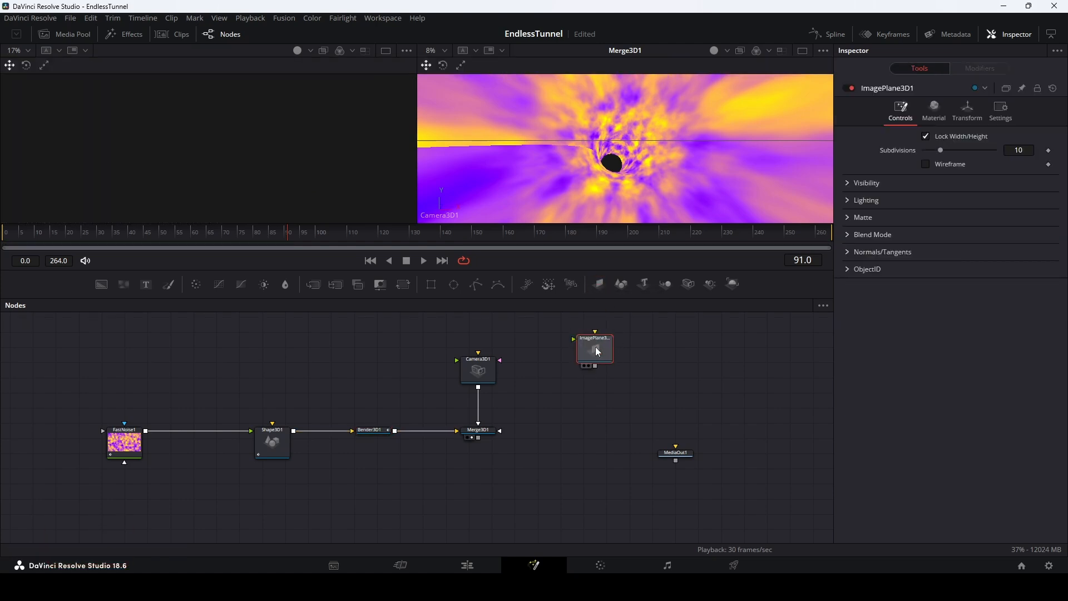
{"action": "left_click_drag", "start_coordinate": [146, 431], "coordinate": [595, 352]}
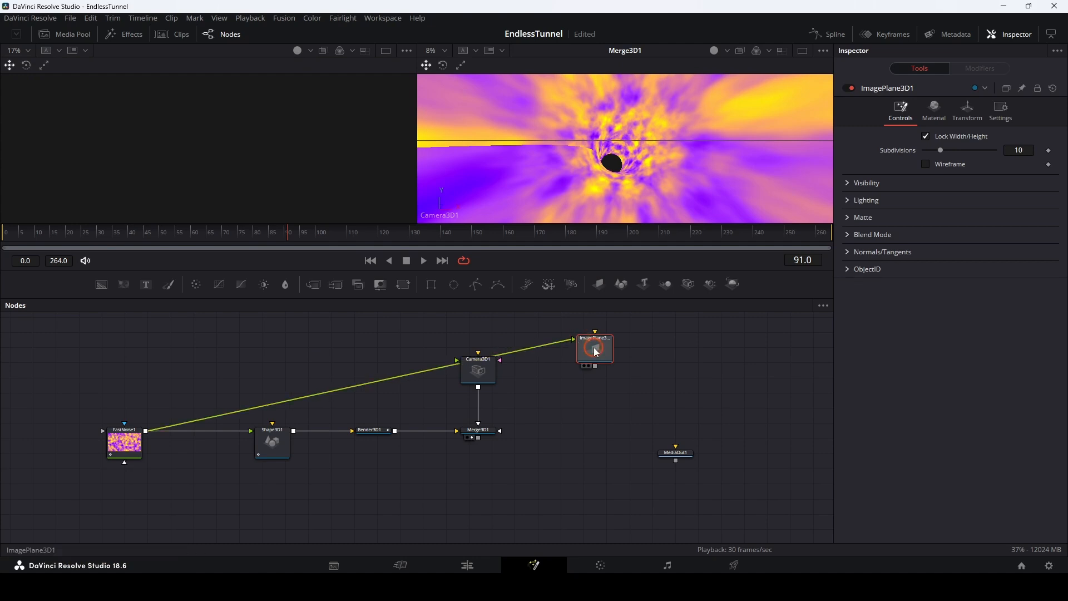
{"action": "key", "text": "1"}
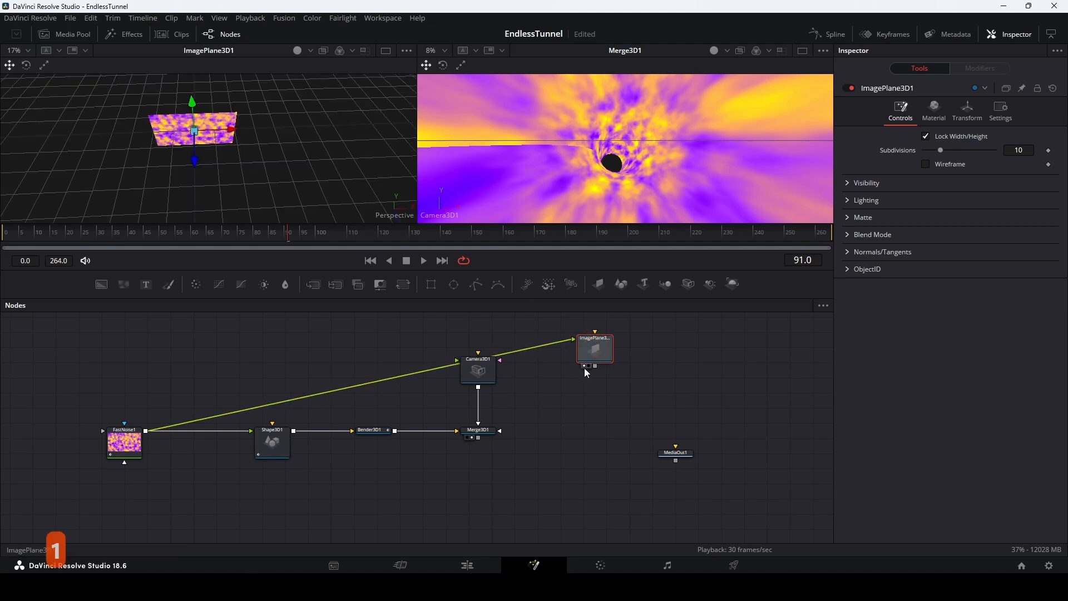
{"action": "left_click_drag", "start_coordinate": [595, 366], "coordinate": [493, 435]}
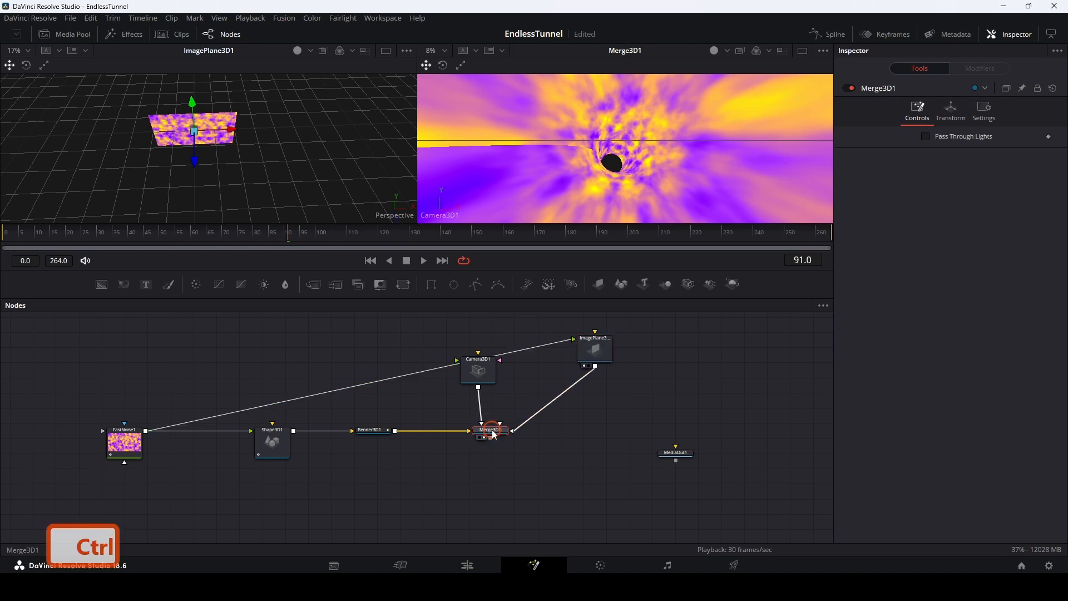
{"action": "key", "text": "1"}
Move the image plane to about -32.14 on Z, at the tunnel's far end, and set its scale to 15.
{"action": "left_click_drag", "start_coordinate": [358, 124], "coordinate": [232, 119]}
{"action": "scroll", "coordinate": [333, 119], "scroll_direction": "down", "scroll_amount": 2}
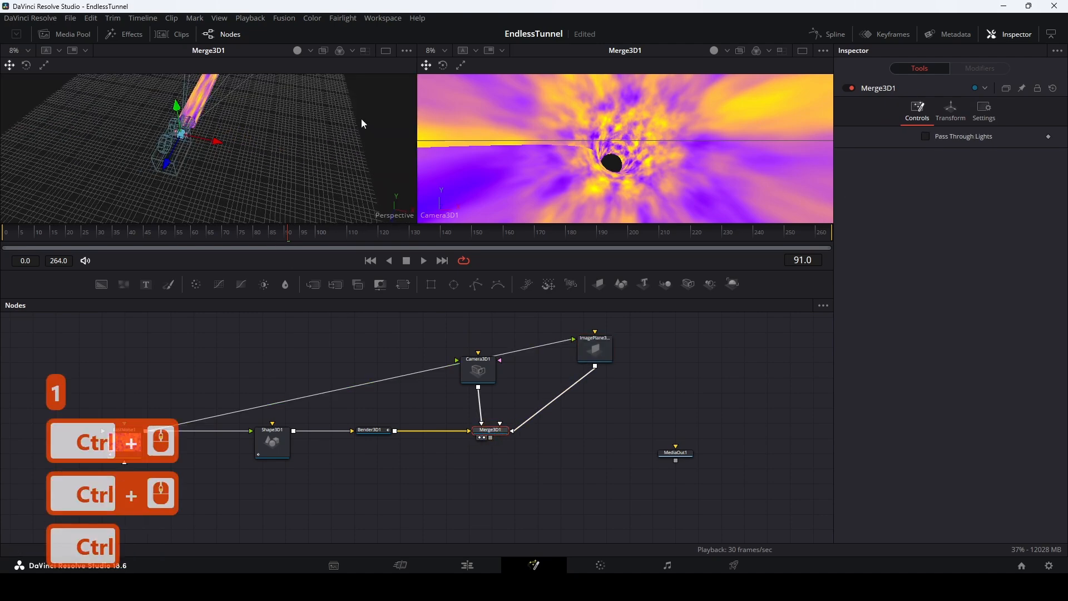
{"action": "left_click_drag", "start_coordinate": [362, 119], "coordinate": [166, 107]}
{"action": "left_click", "coordinate": [594, 347]}
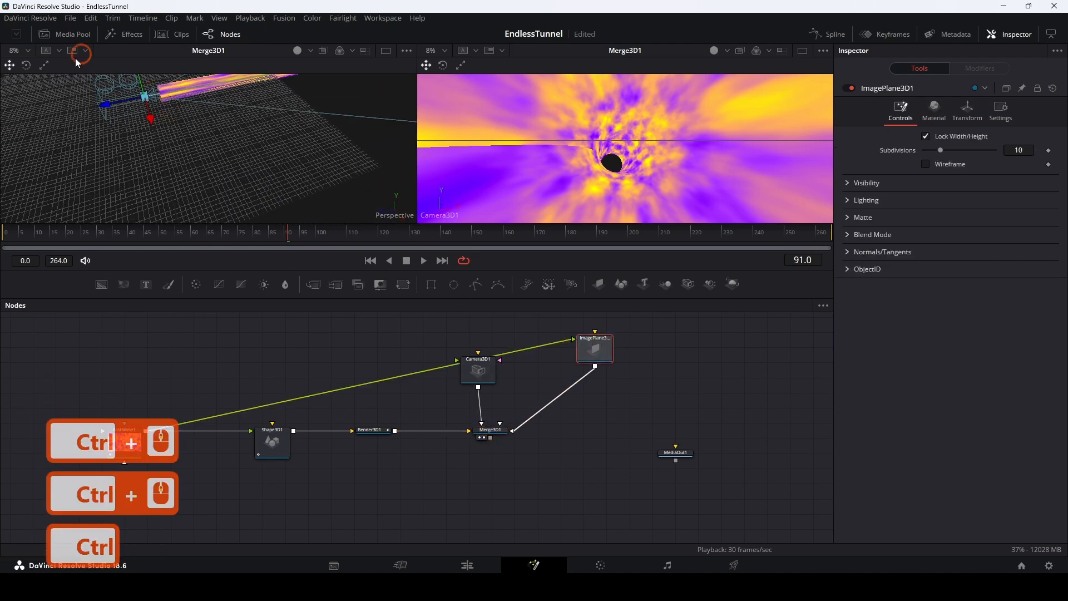
{"action": "left_click", "coordinate": [967, 110]}
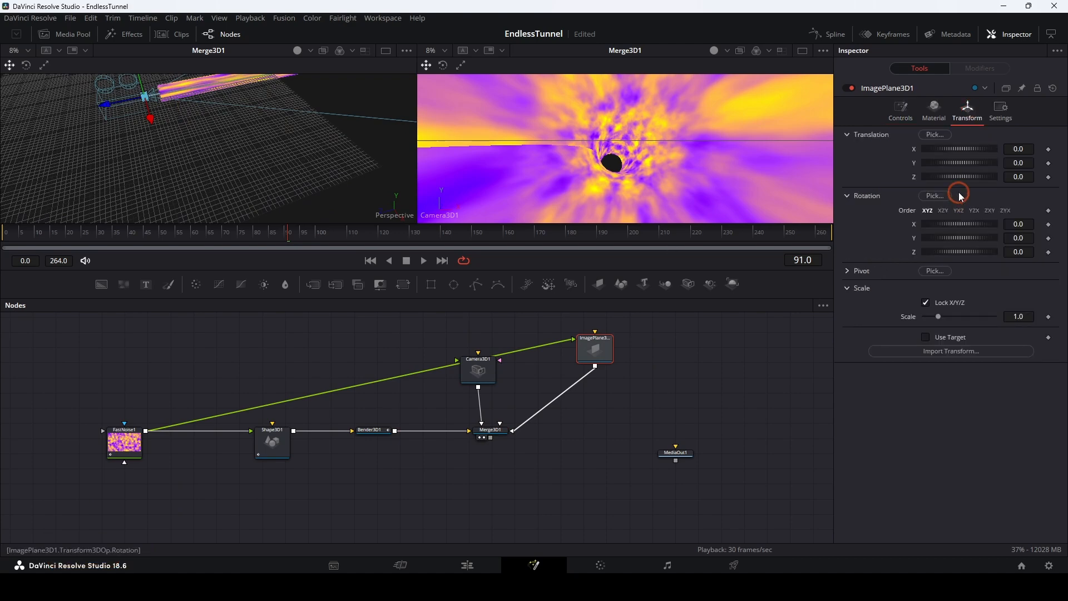
{"action": "left_click_drag", "start_coordinate": [952, 177], "coordinate": [885, 179]}
{"action": "scroll", "coordinate": [250, 118], "scroll_direction": "down", "scroll_amount": 2}
{"action": "mouse_move", "coordinate": [294, 104]}
{"action": "left_mouse_down"}
{"action": "mouse_move", "coordinate": [216, 112]}
{"action": "mouse_move", "coordinate": [204, 126]}
{"action": "mouse_move", "coordinate": [278, 103]}
{"action": "left_mouse_up"}
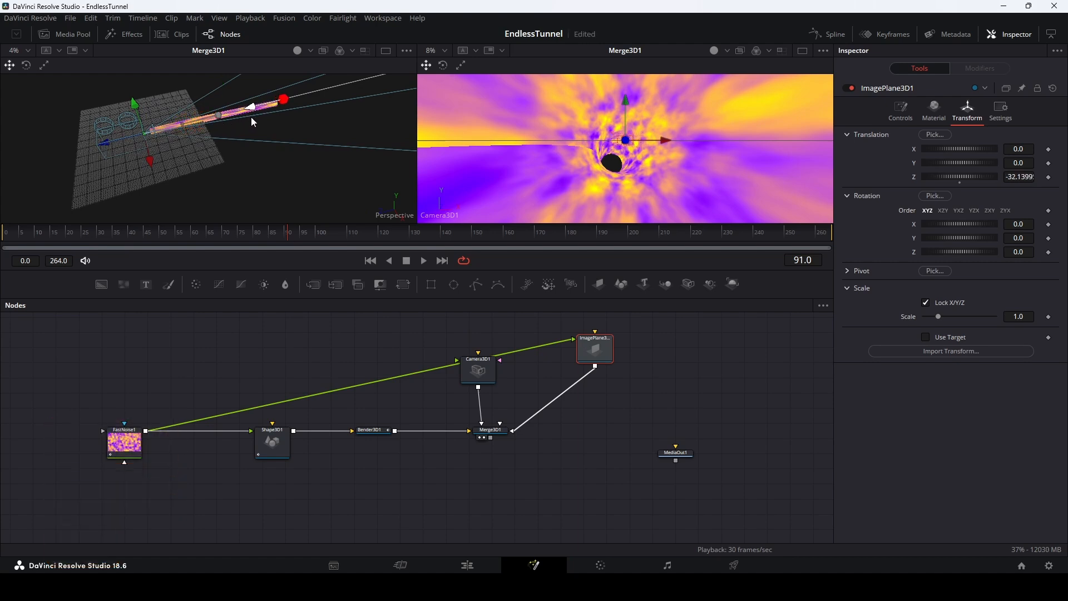
{"action": "left_click", "coordinate": [1021, 317]}
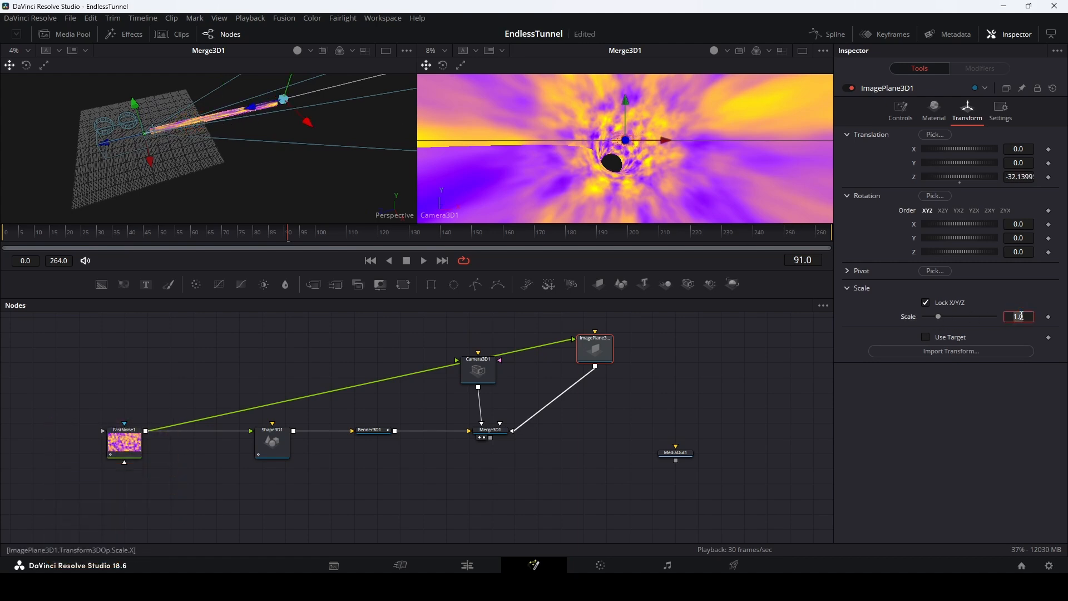
{"action": "type", "text": "15"}
{"action": "key", "text": "Return"}
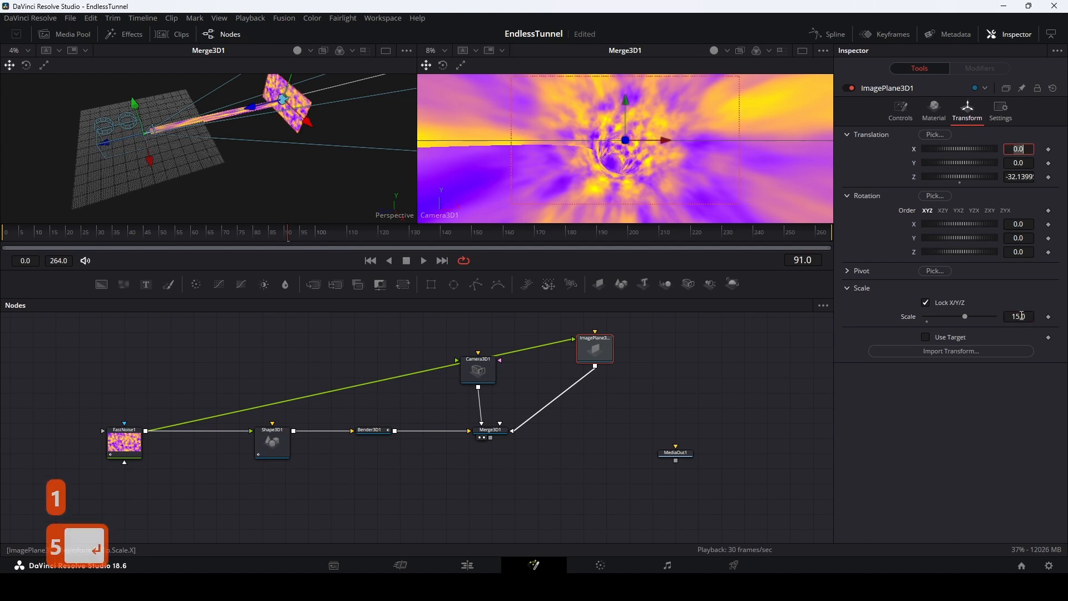
Play the composition to check the tunnel with the image plane behind its far end, and stop playback.
{"action": "left_click", "coordinate": [671, 388]}
{"action": "key", "text": "space"}
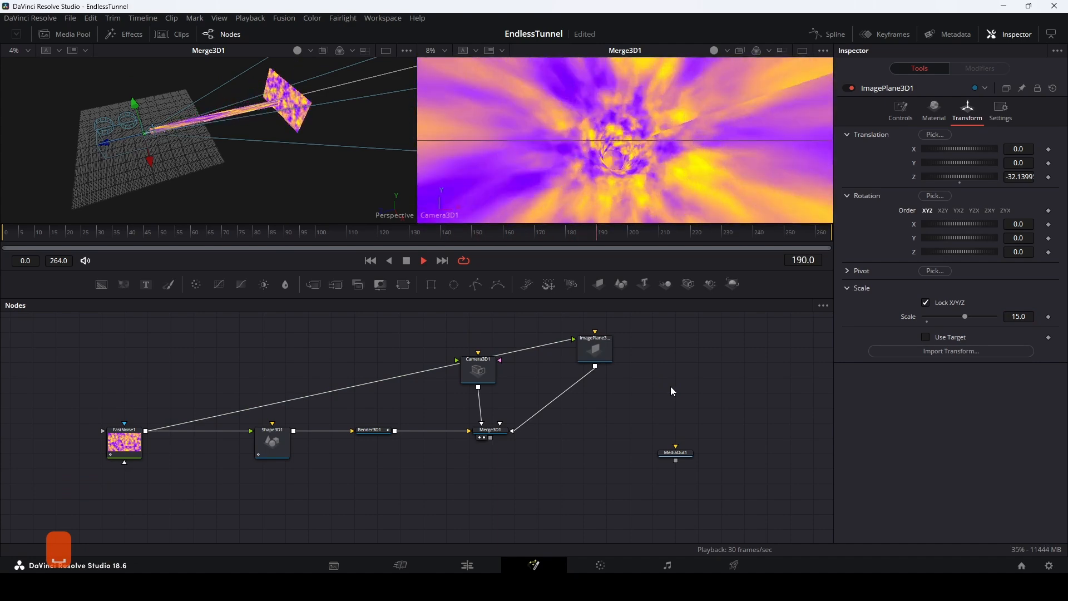
{"action": "key", "text": "space"}
Add a Renderer 3D node fed by Merge3D1, and arrange it in the main node row before MediaOut1.
{"action": "left_click", "coordinate": [489, 430]}
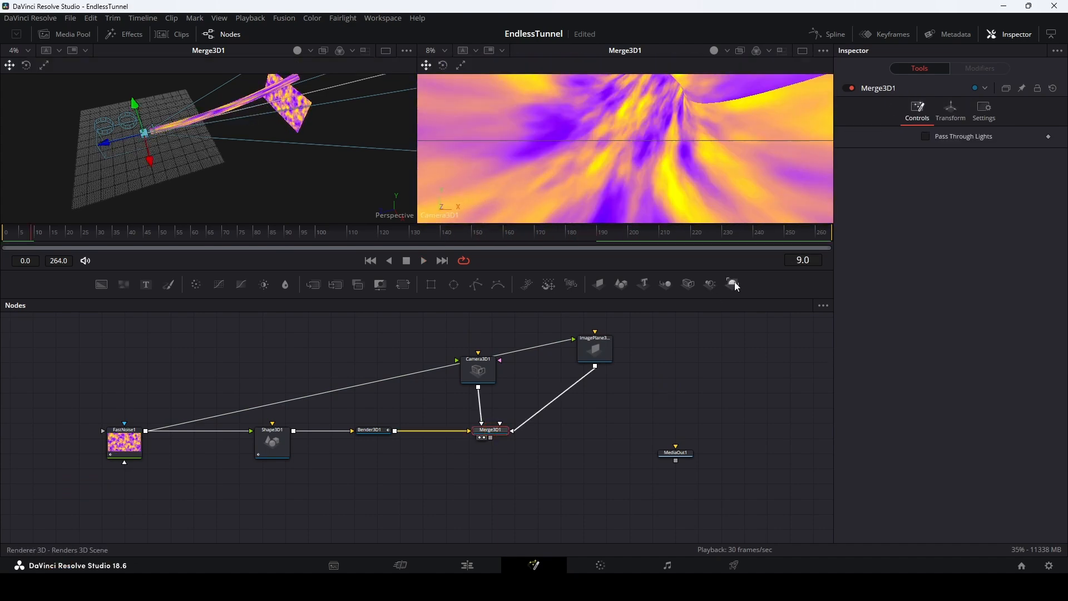
{"action": "left_click_drag", "start_coordinate": [734, 281], "coordinate": [582, 435]}
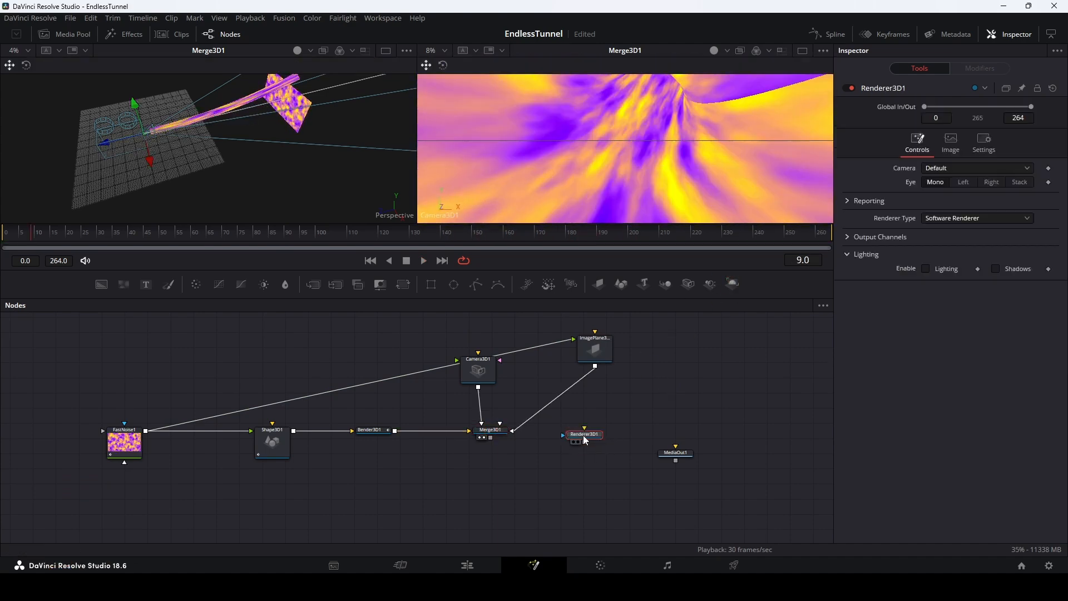
{"action": "left_click_drag", "start_coordinate": [490, 437], "coordinate": [582, 435]}
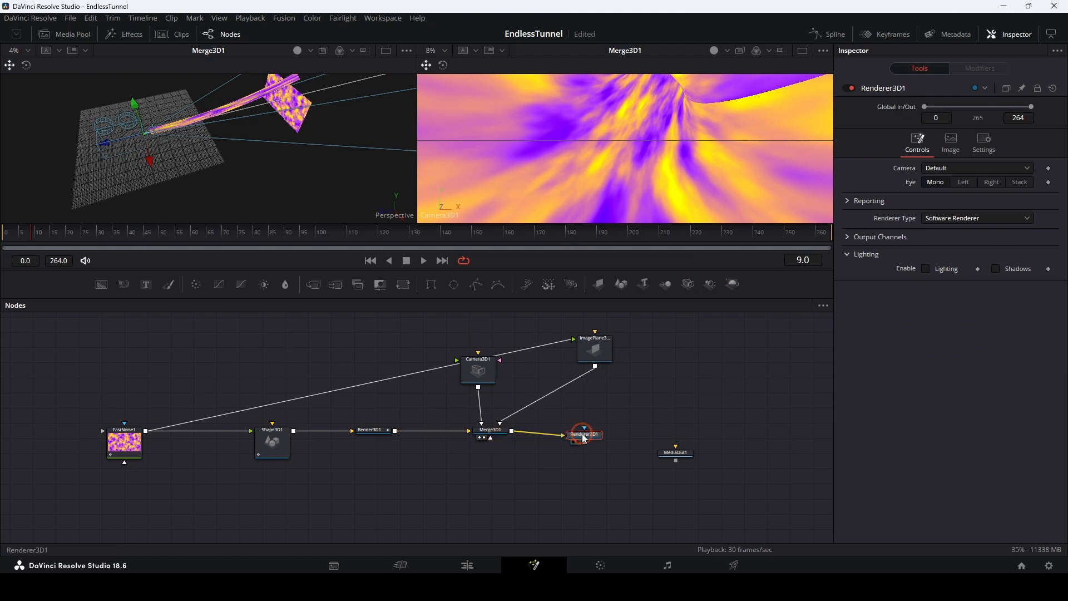
{"action": "left_click_drag", "start_coordinate": [675, 453], "coordinate": [709, 434]}
{"action": "left_click_drag", "start_coordinate": [588, 435], "coordinate": [613, 431]}
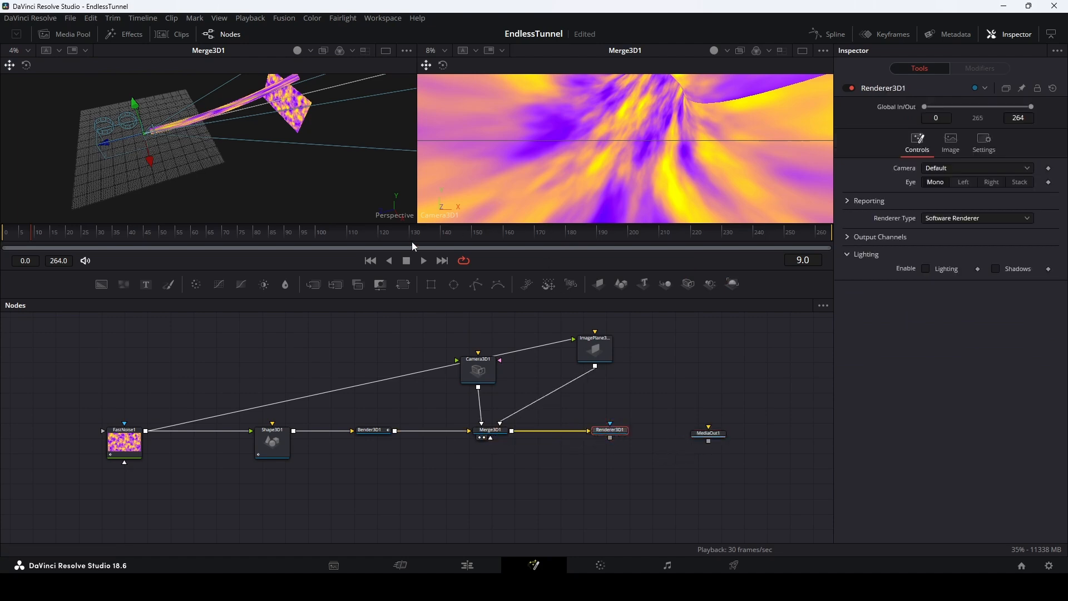
Try the Discontinuous option of FastNoise1 at frame 105, and turn it off again.
{"action": "left_click_drag", "start_coordinate": [361, 243], "coordinate": [333, 236]}
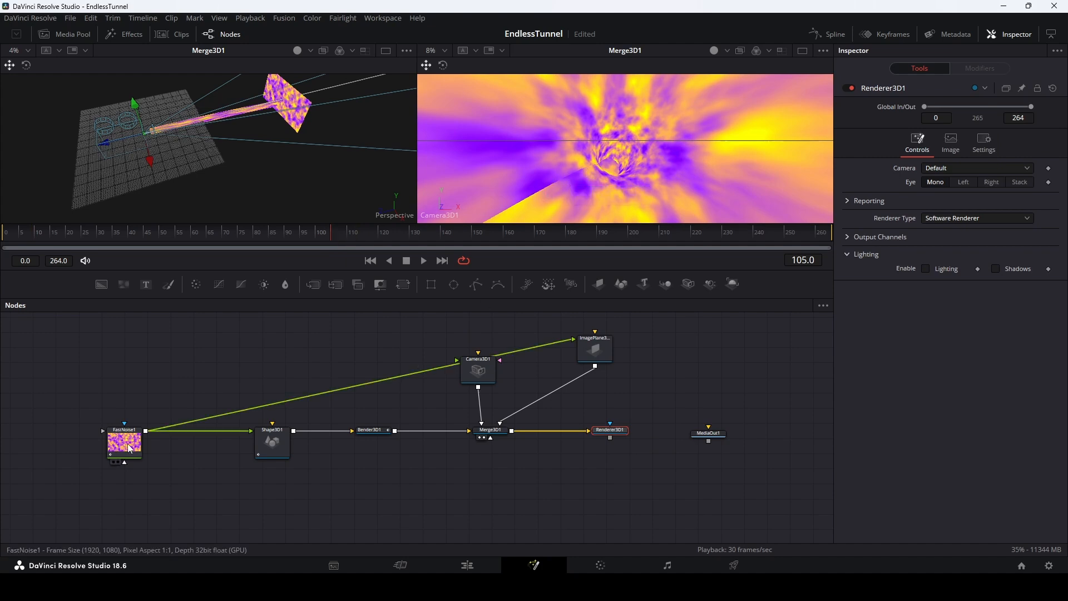
{"action": "mouse_move", "coordinate": [130, 449]}
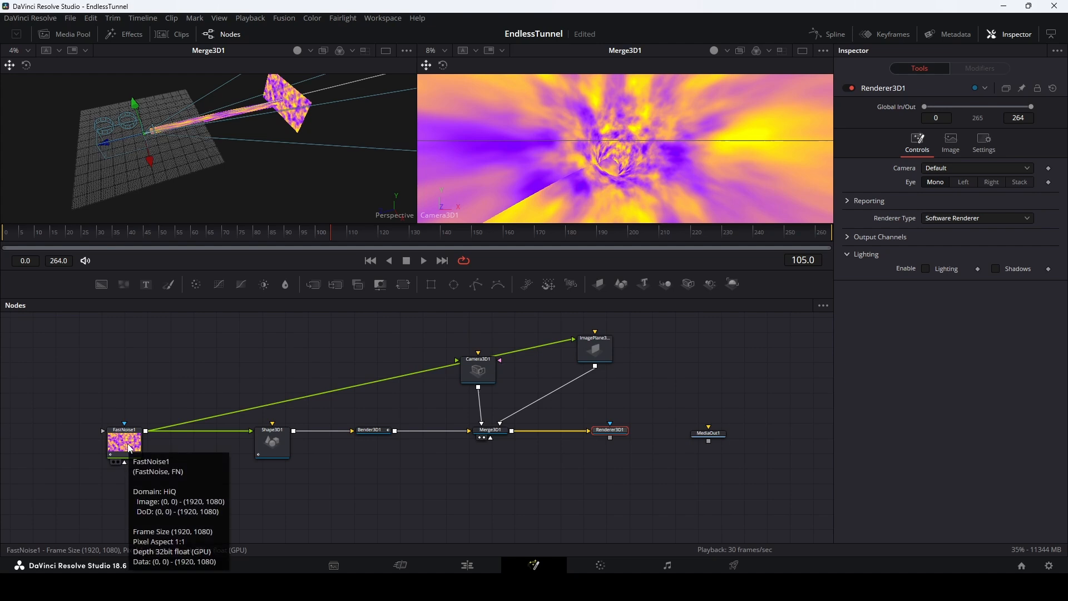
{"action": "left_click", "coordinate": [130, 448]}
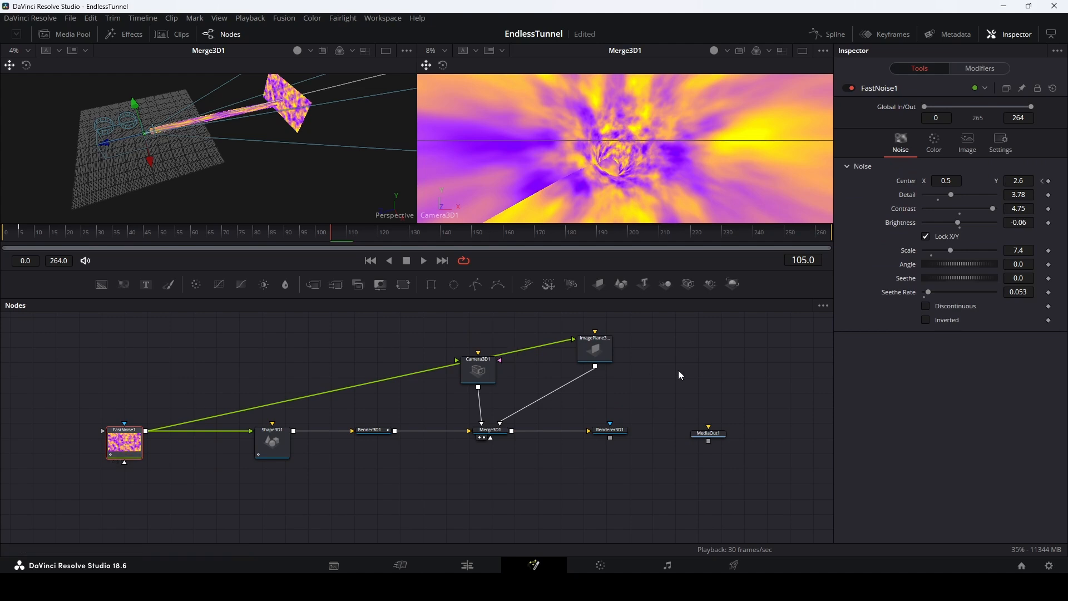
{"action": "left_click", "coordinate": [926, 306]}
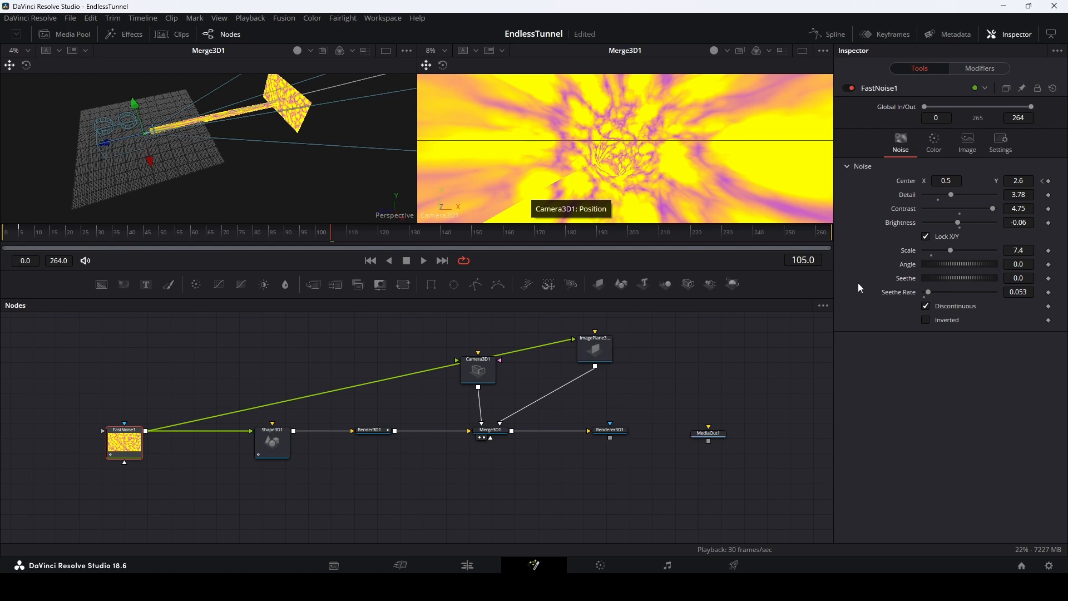
{"action": "left_click", "coordinate": [926, 306]}
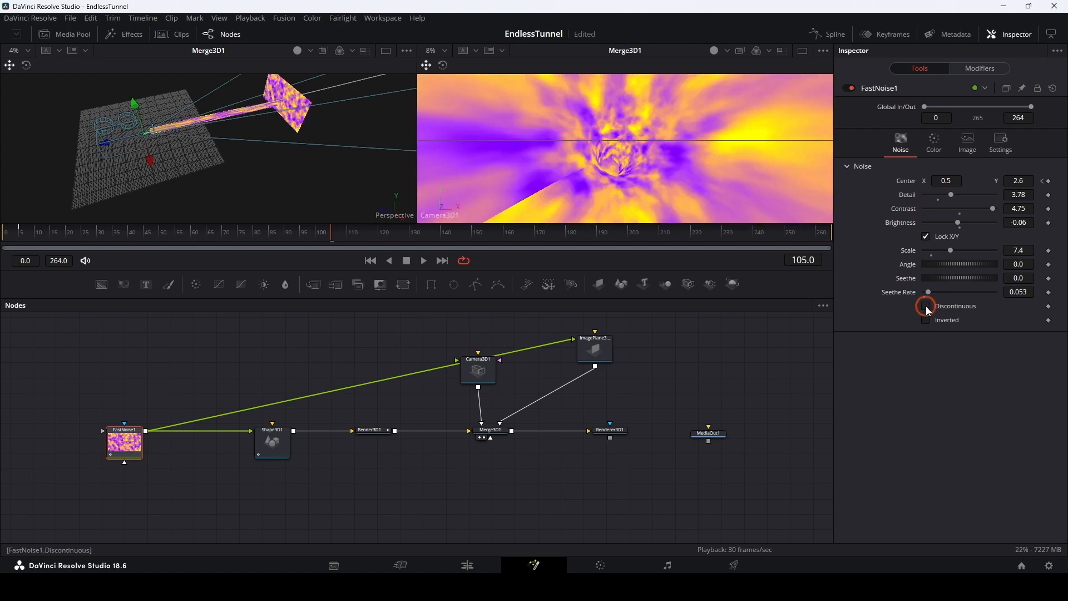
Enable motion blur on Renderer3D1, and on FastNoise1 with a motion blur quality of 3.
{"action": "left_click", "coordinate": [615, 432]}
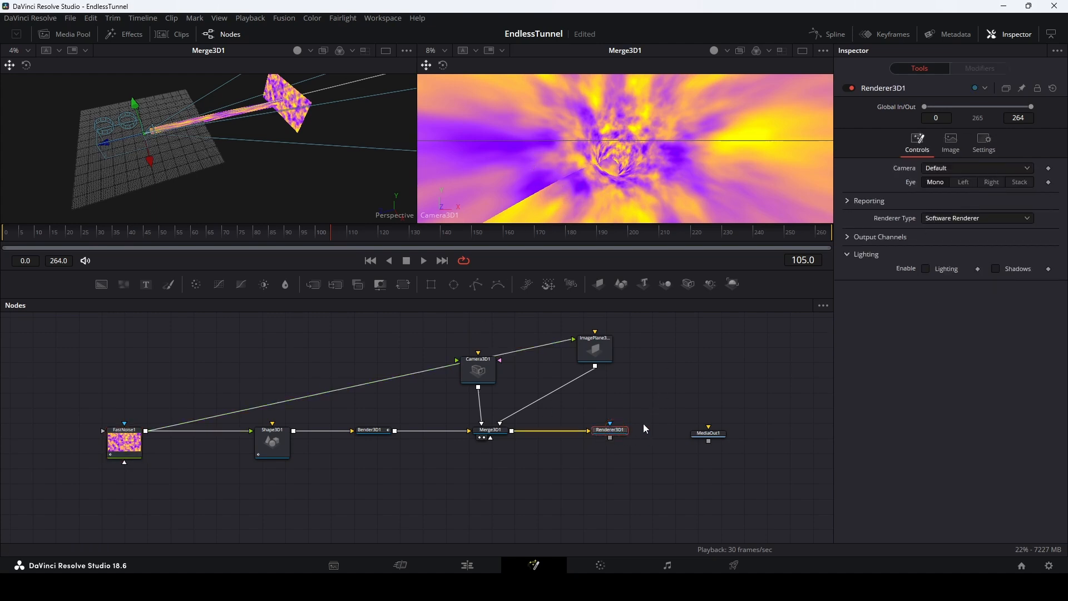
{"action": "left_click", "coordinate": [984, 142]}
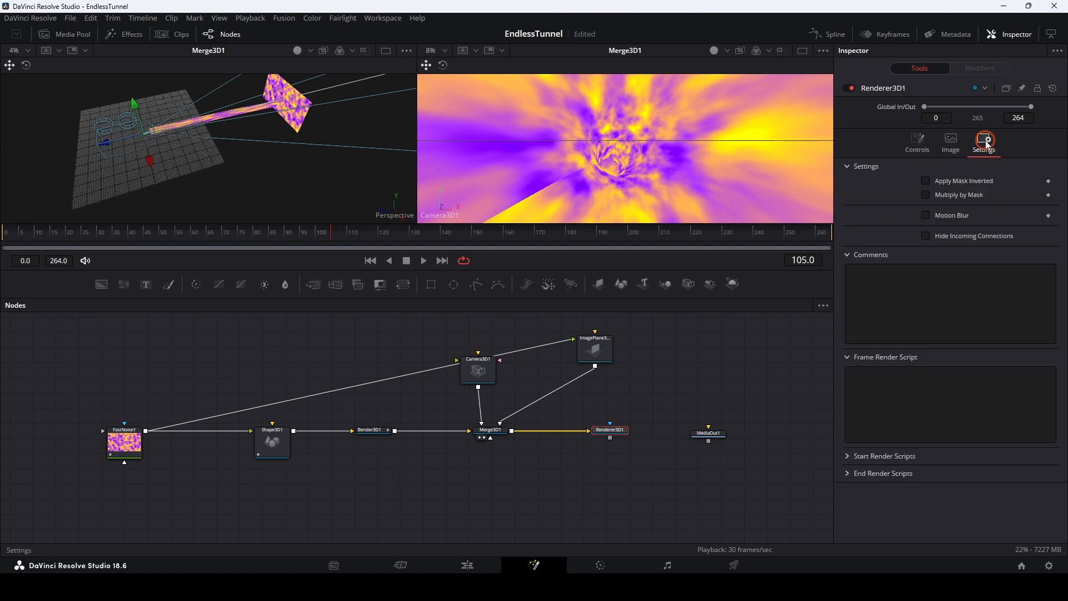
{"action": "left_click", "coordinate": [925, 215]}
{"action": "left_click", "coordinate": [124, 443]}
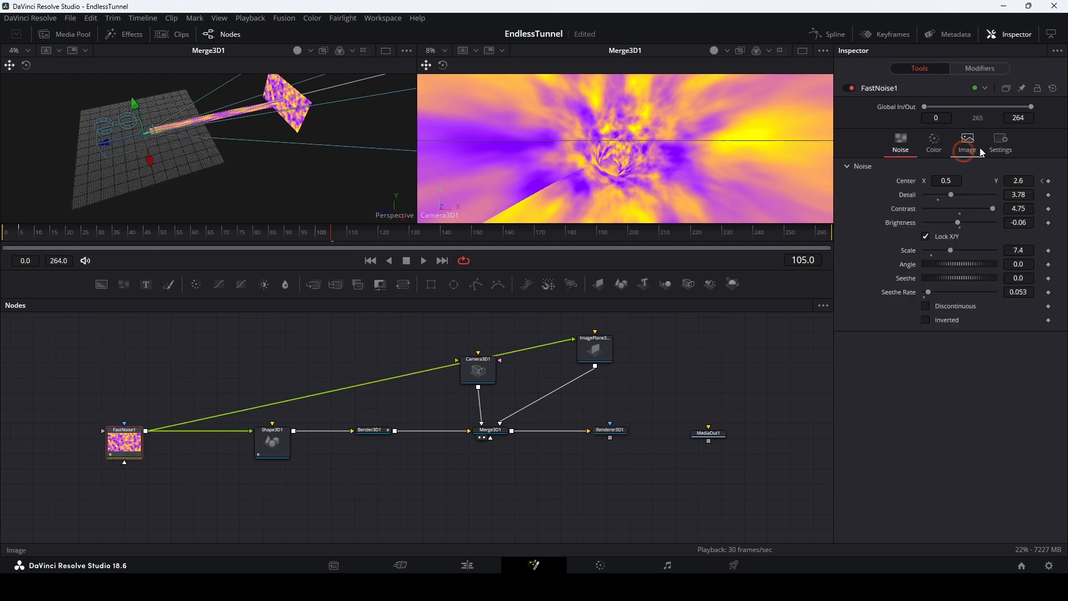
{"action": "left_click", "coordinate": [1001, 144]}
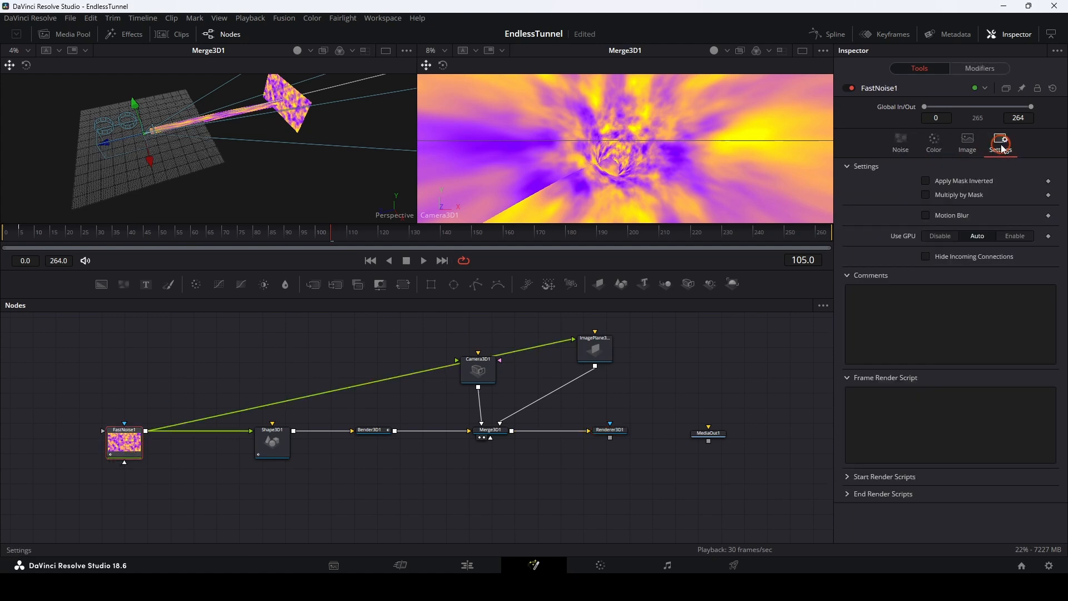
{"action": "left_click", "coordinate": [926, 214]}
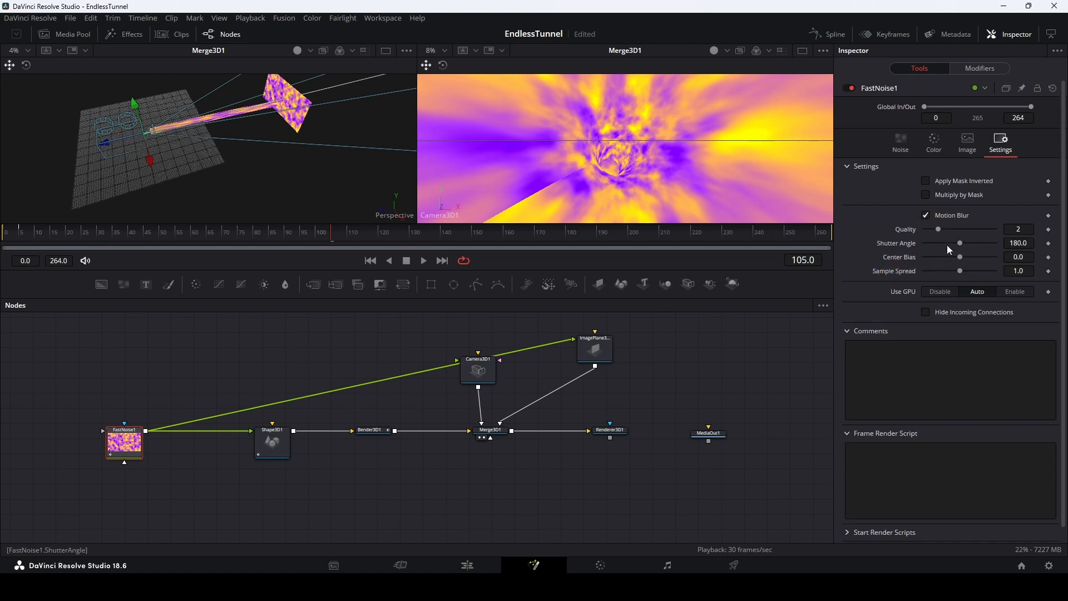
{"action": "left_click_drag", "start_coordinate": [939, 228], "coordinate": [945, 228]}
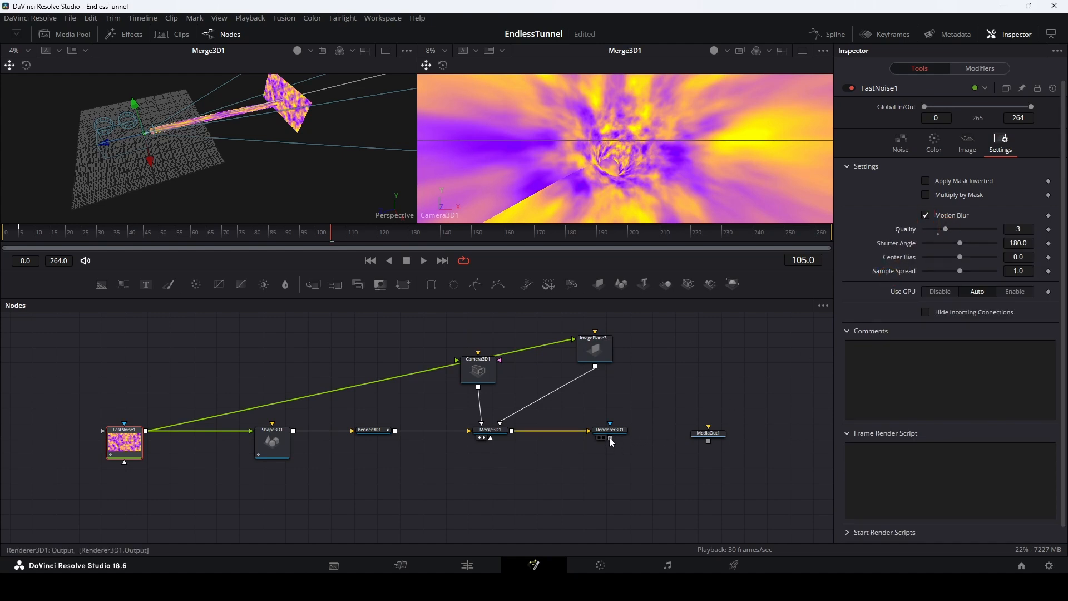
Connect Renderer3D1 to MediaOut1 and tidy the layout of the MediaOut1 and Camera3D1 nodes.
{"action": "left_click_drag", "start_coordinate": [609, 437], "coordinate": [710, 437]}
{"action": "left_click", "coordinate": [707, 433]}
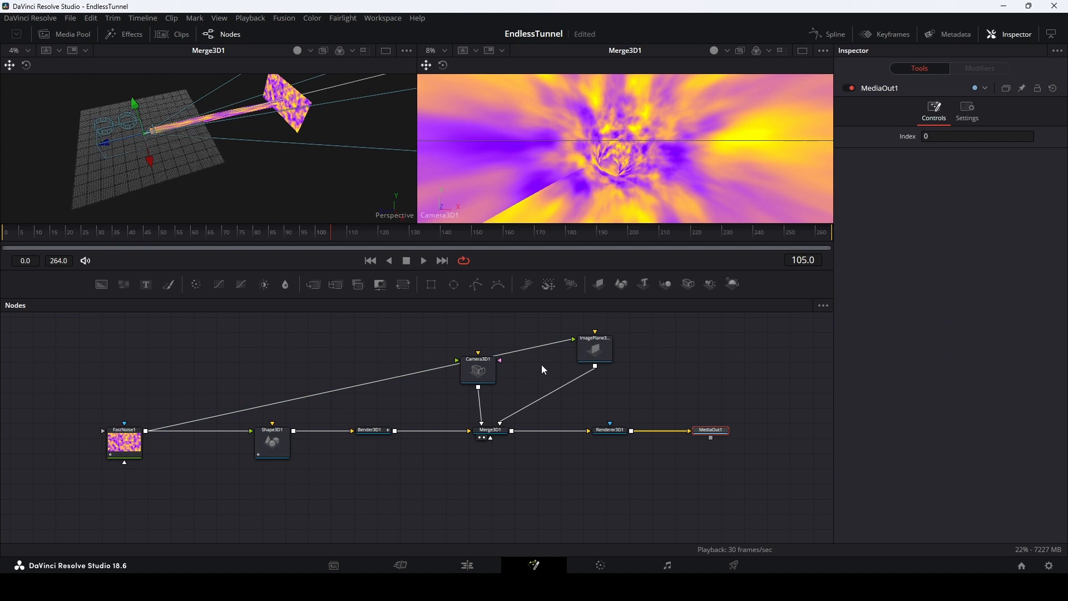
{"action": "left_click_drag", "start_coordinate": [542, 365], "coordinate": [506, 418]}
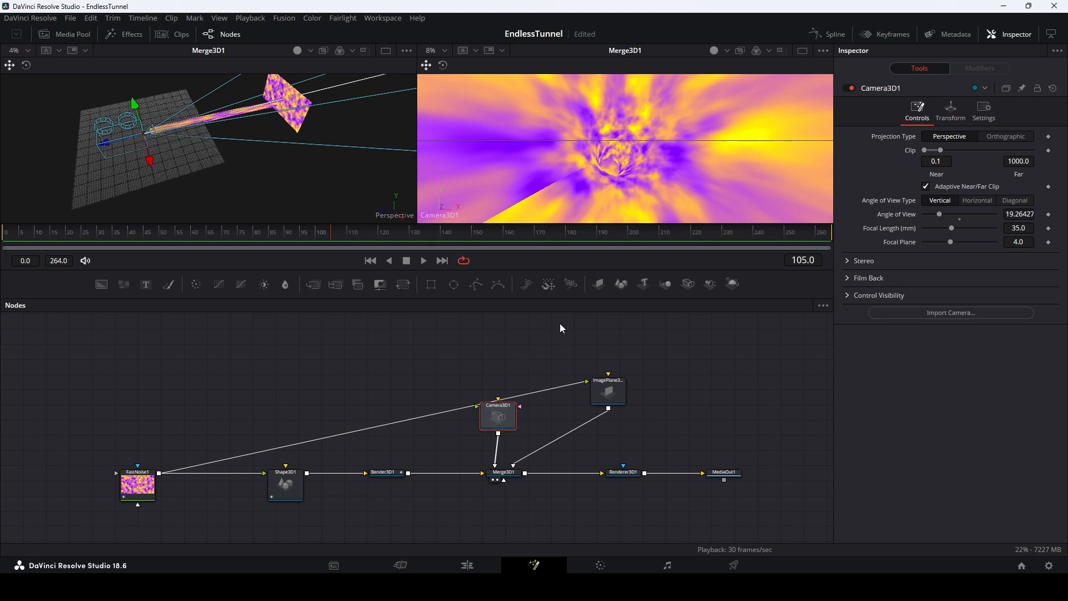
Add a pEmitter and a pRender node above the tunnel nodes, and connect the emitter to the particle renderer.
{"action": "left_click_drag", "start_coordinate": [528, 288], "coordinate": [269, 360]}
{"action": "left_click_drag", "start_coordinate": [576, 286], "coordinate": [359, 360]}
{"action": "left_click_drag", "start_coordinate": [269, 379], "coordinate": [359, 360]}
Change pEmitter1's particle style to Blob and set the particle size to about 0.0306.
{"action": "left_click", "coordinate": [268, 362]}
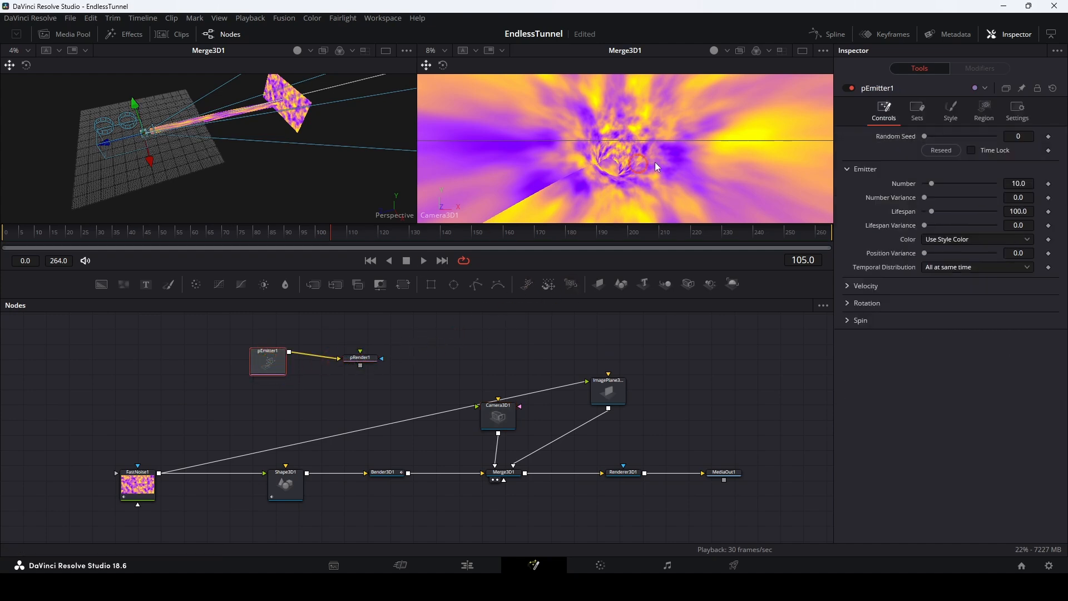
{"action": "left_click", "coordinate": [948, 114]}
{"action": "left_click", "coordinate": [952, 148]}
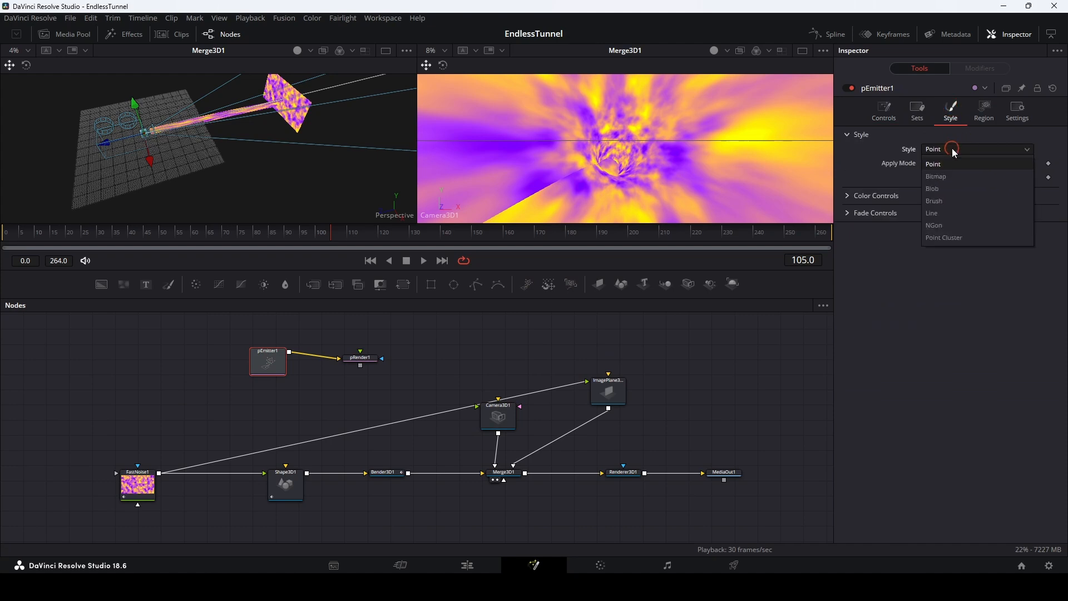
{"action": "key", "text": "Escape"}
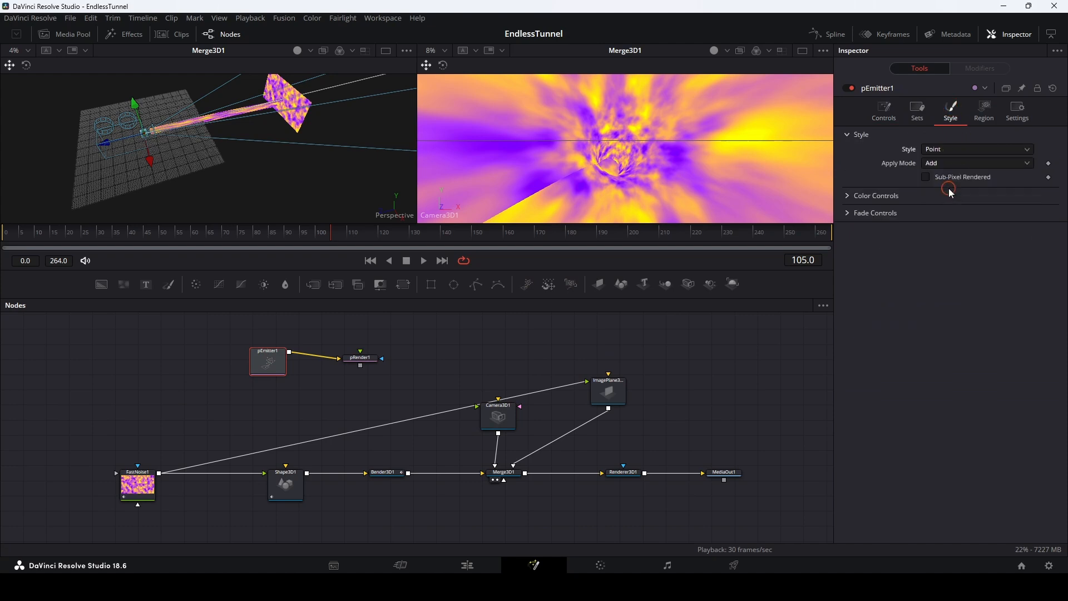
{"action": "left_click", "coordinate": [948, 189]}
{"action": "left_click", "coordinate": [886, 198]}
{"action": "left_click_drag", "start_coordinate": [1020, 211], "coordinate": [650, 213]}
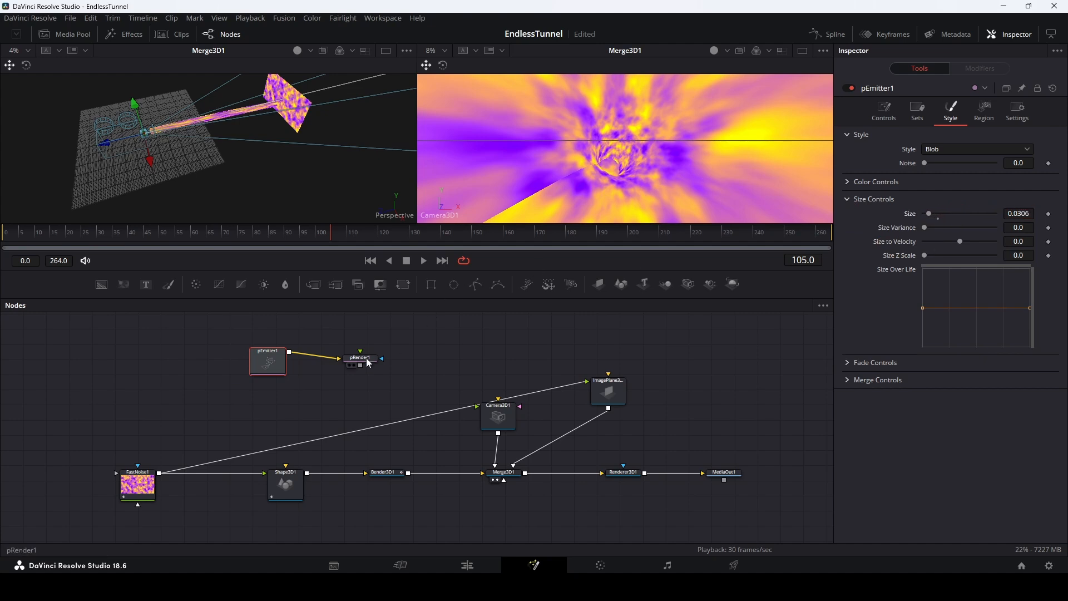
Align pRender1 level with pEmitter1 and connect its output to Merge3D1.
{"action": "left_click_drag", "start_coordinate": [368, 362], "coordinate": [383, 355]}
{"action": "left_click", "coordinate": [384, 356]}
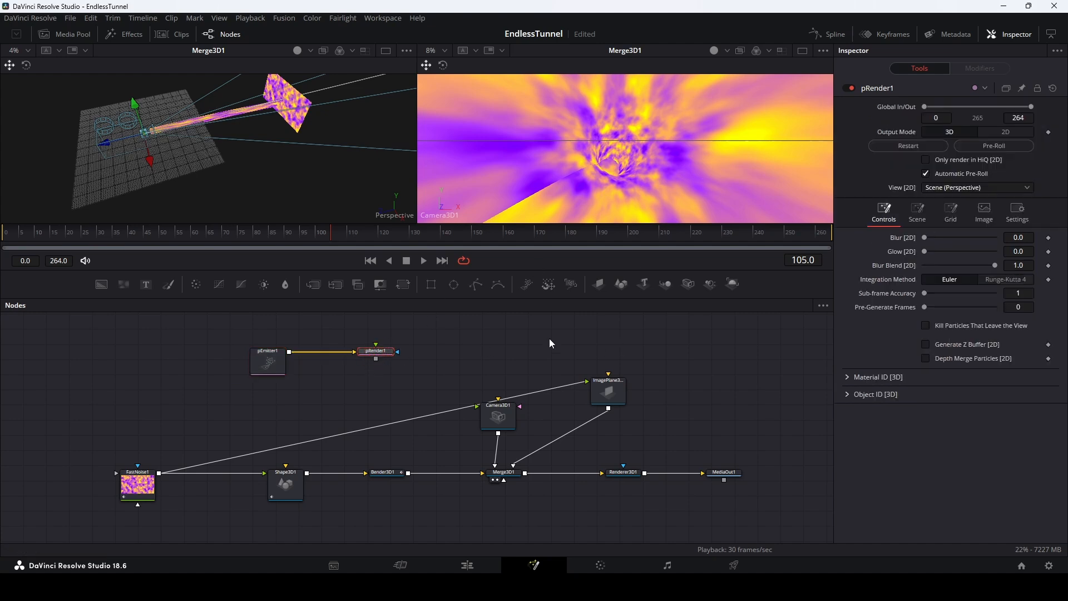
{"action": "left_click_drag", "start_coordinate": [495, 458], "coordinate": [498, 466]}
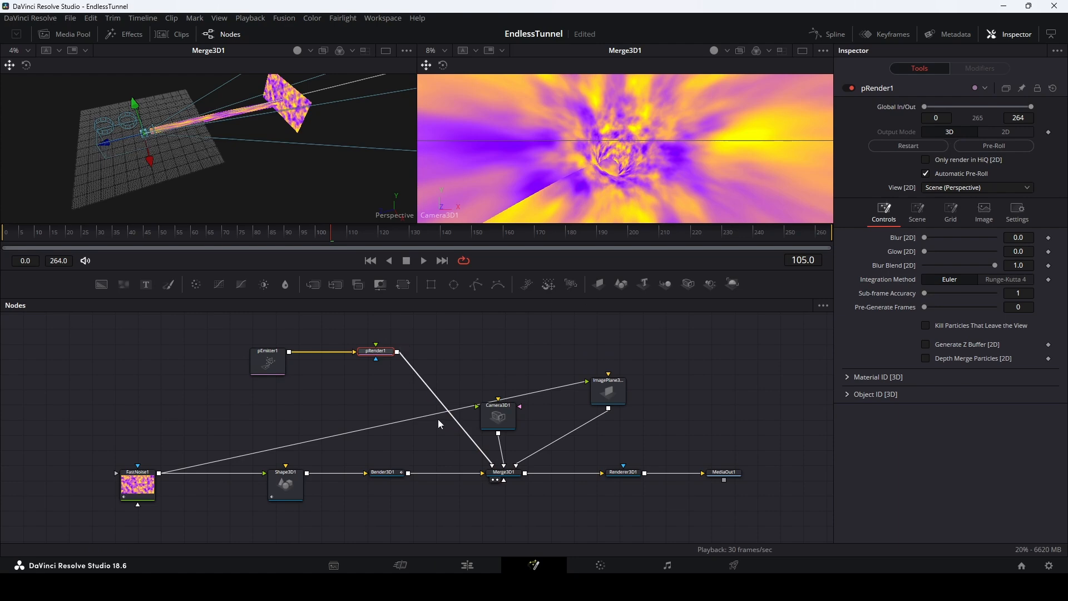
{"action": "left_click", "coordinate": [503, 472]}
{"action": "left_click_drag", "start_coordinate": [102, 162], "coordinate": [131, 149]}
Set pEmitter1's spherical region to a Z offset of -3.48 and enlarge the sphere well beyond its default size.
{"action": "left_click", "coordinate": [268, 362]}
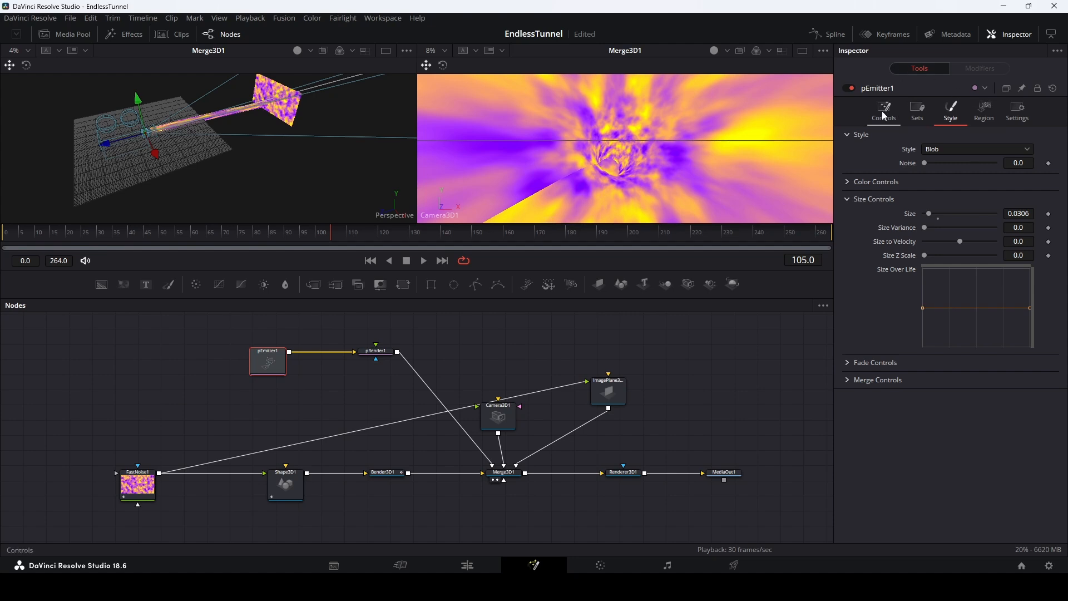
{"action": "left_click", "coordinate": [984, 111]}
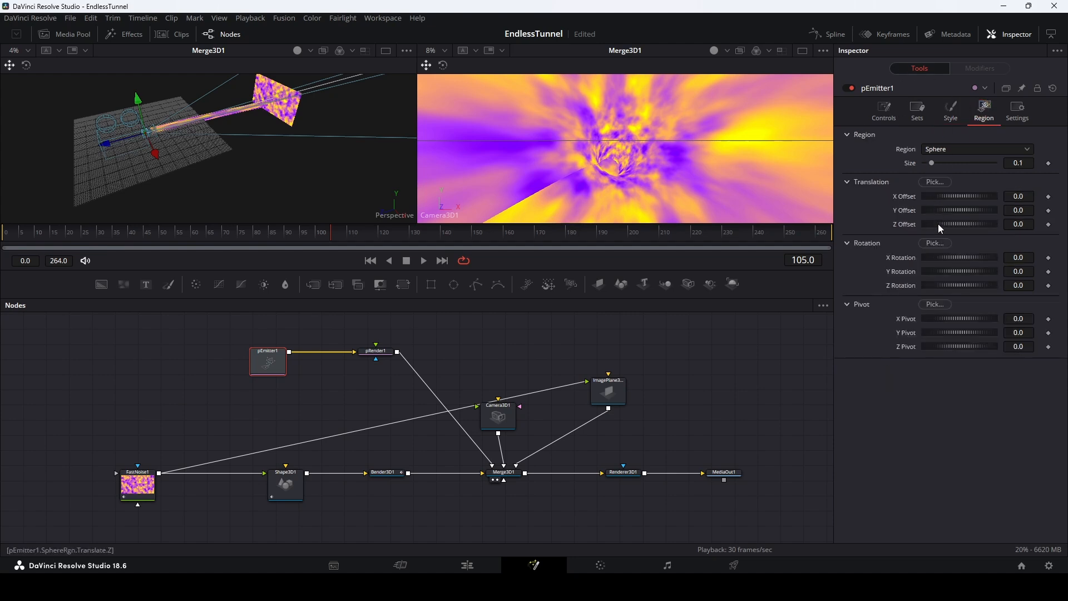
{"action": "left_click_drag", "start_coordinate": [938, 223], "coordinate": [924, 221]}
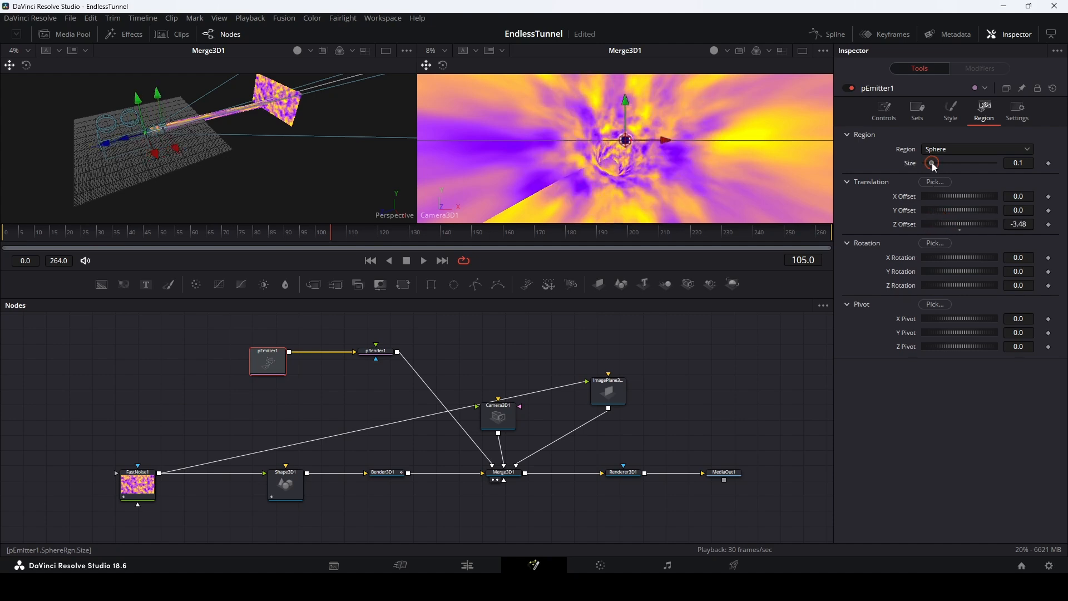
{"action": "left_click_drag", "start_coordinate": [932, 163], "coordinate": [969, 163]}
Set pEmitter1's velocity to about 0.646 and its Angle Z to 90, and preview the particle motion.
{"action": "left_click", "coordinate": [884, 110]}
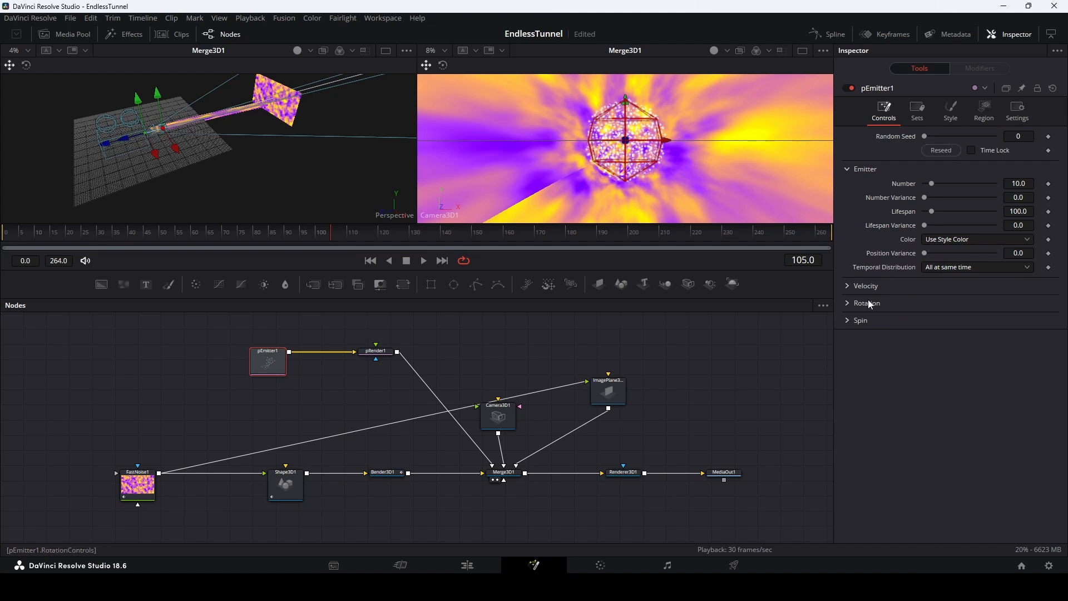
{"action": "left_click", "coordinate": [847, 285]}
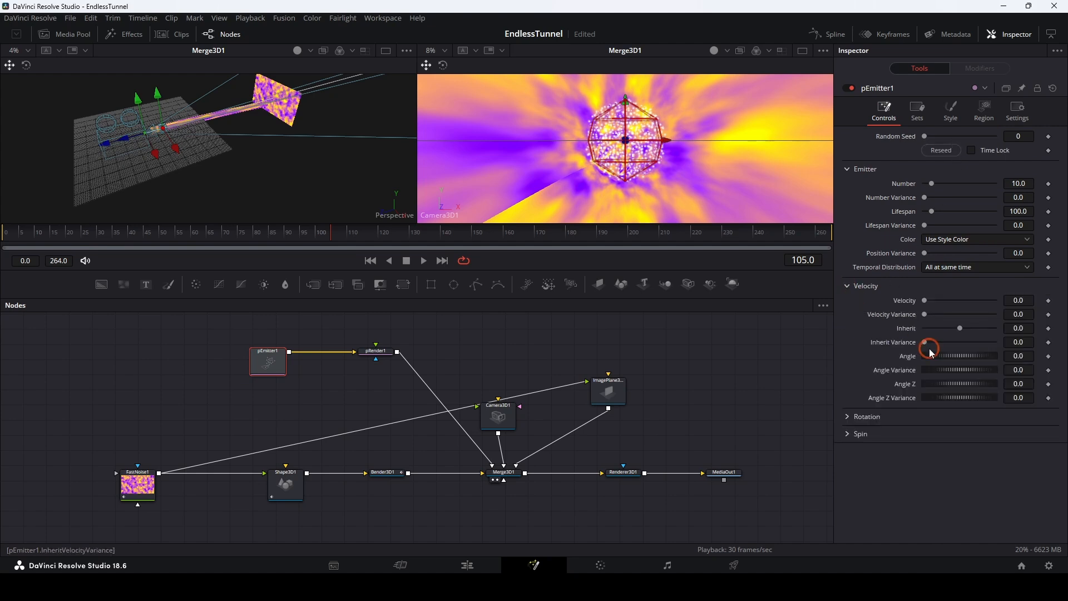
{"action": "left_click_drag", "start_coordinate": [925, 300], "coordinate": [970, 300]}
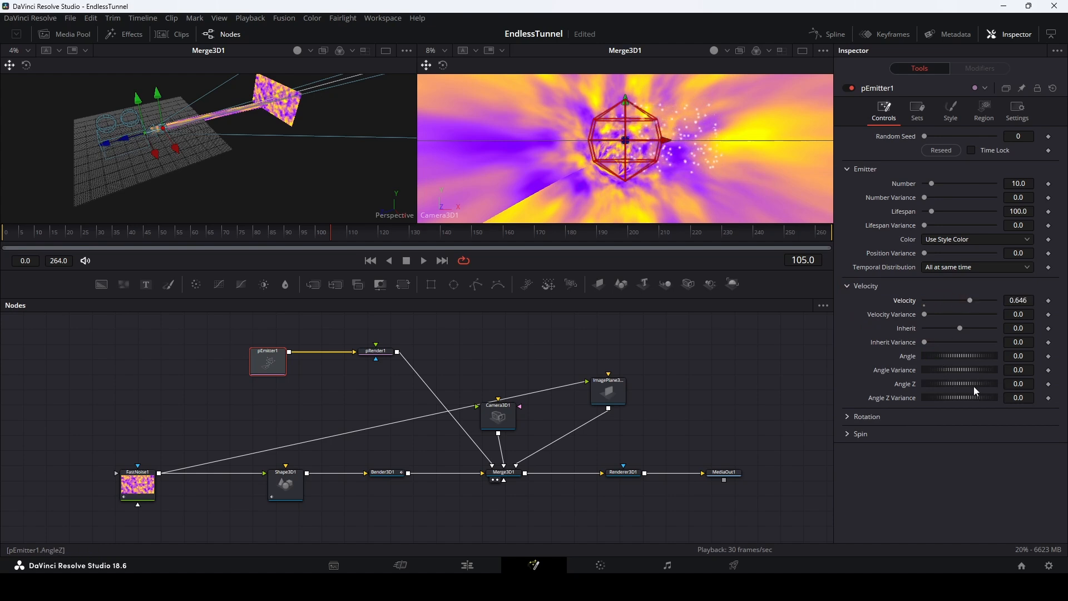
{"action": "mouse_move", "coordinate": [973, 386]}
{"action": "left_mouse_down"}
{"action": "mouse_move", "coordinate": [953, 383]}
{"action": "mouse_move", "coordinate": [975, 385]}
{"action": "left_mouse_up"}
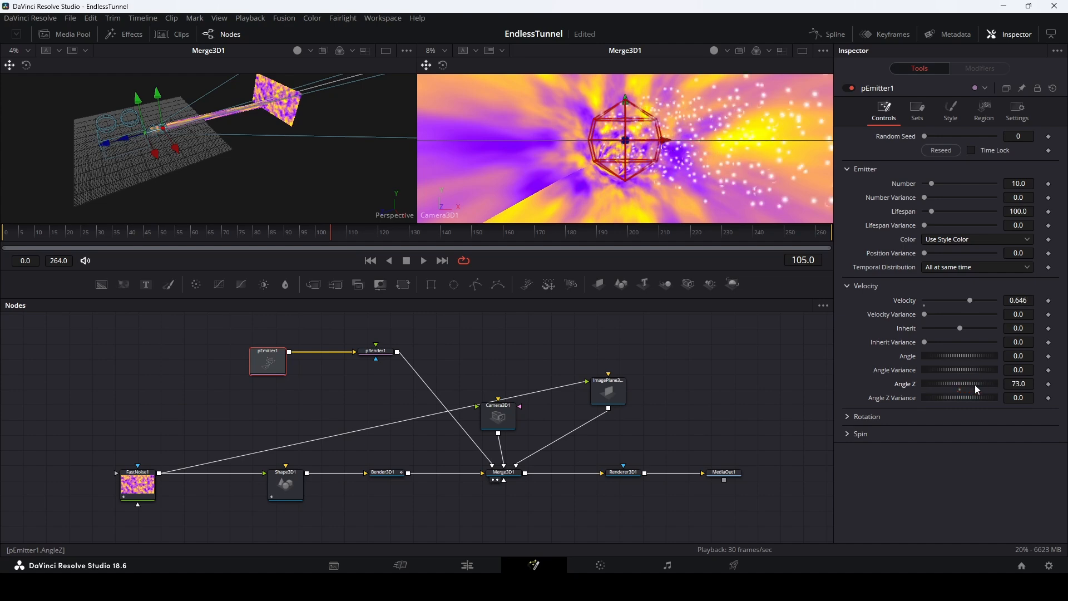
{"action": "left_click", "coordinate": [1016, 382]}
{"action": "type", "text": "90"}
{"action": "key", "text": "Return"}
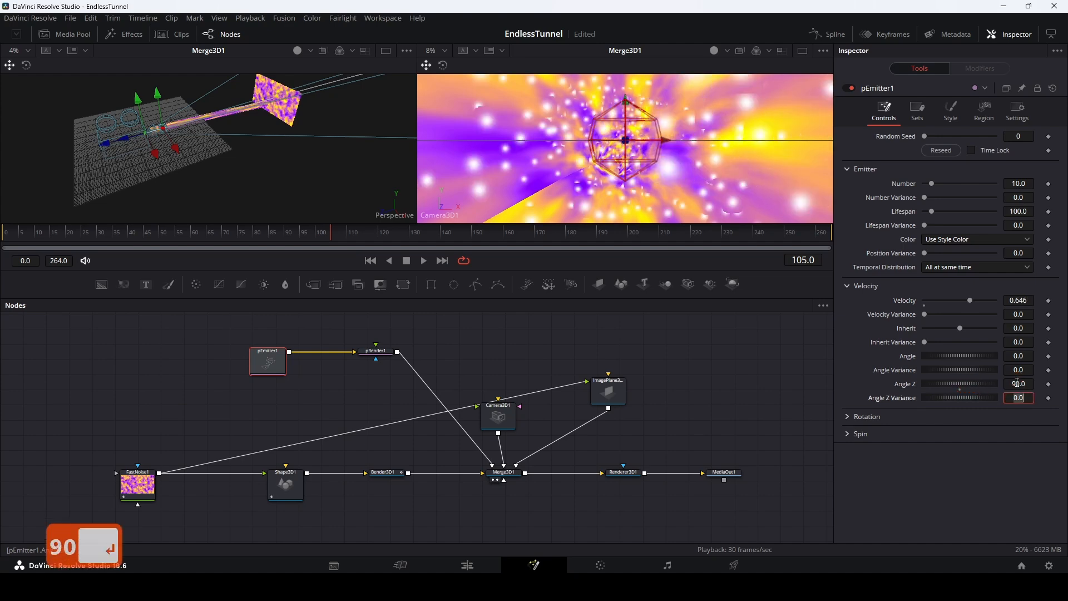
{"action": "key", "text": "space"}
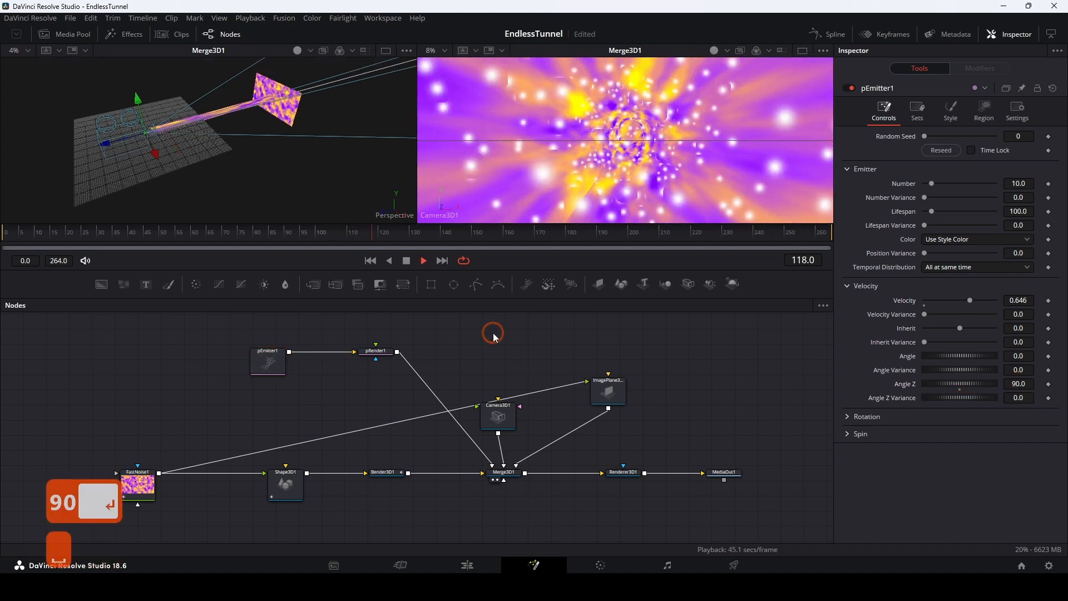
{"action": "key", "text": "space"}
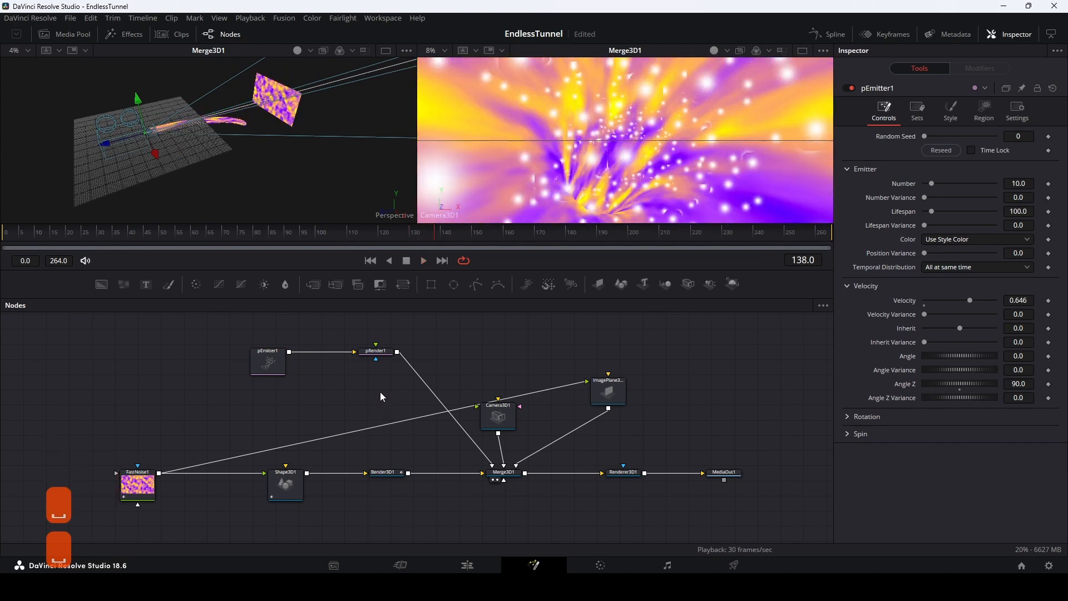
Set the emitter's particle size to 0.0081 and size variance to 0.0044, ramp Size Over Life up from zero, and preview the playback.
{"action": "left_click", "coordinate": [268, 361]}
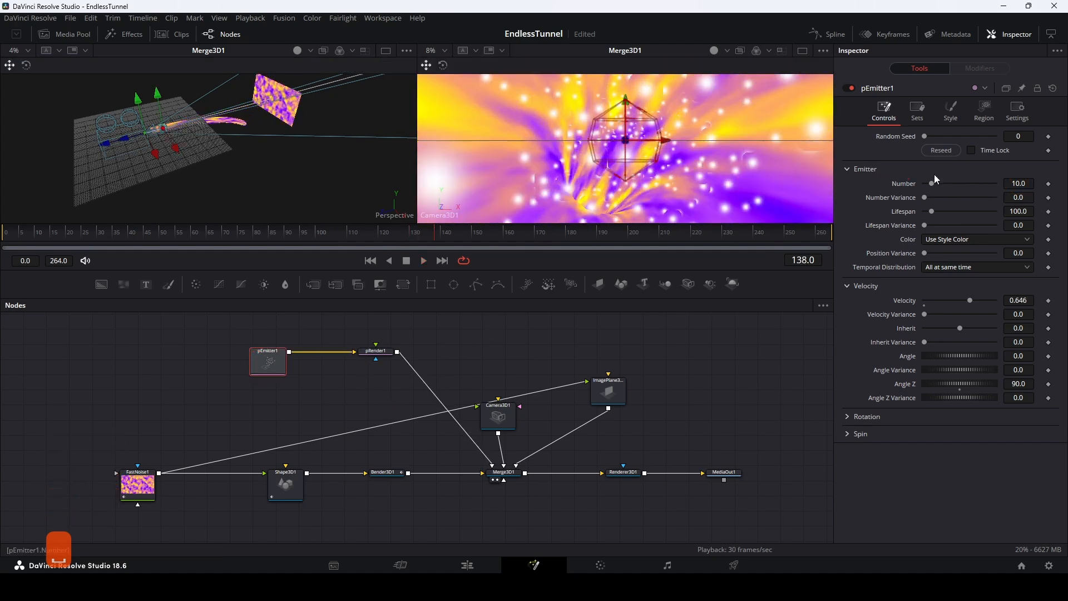
{"action": "left_click", "coordinate": [954, 109]}
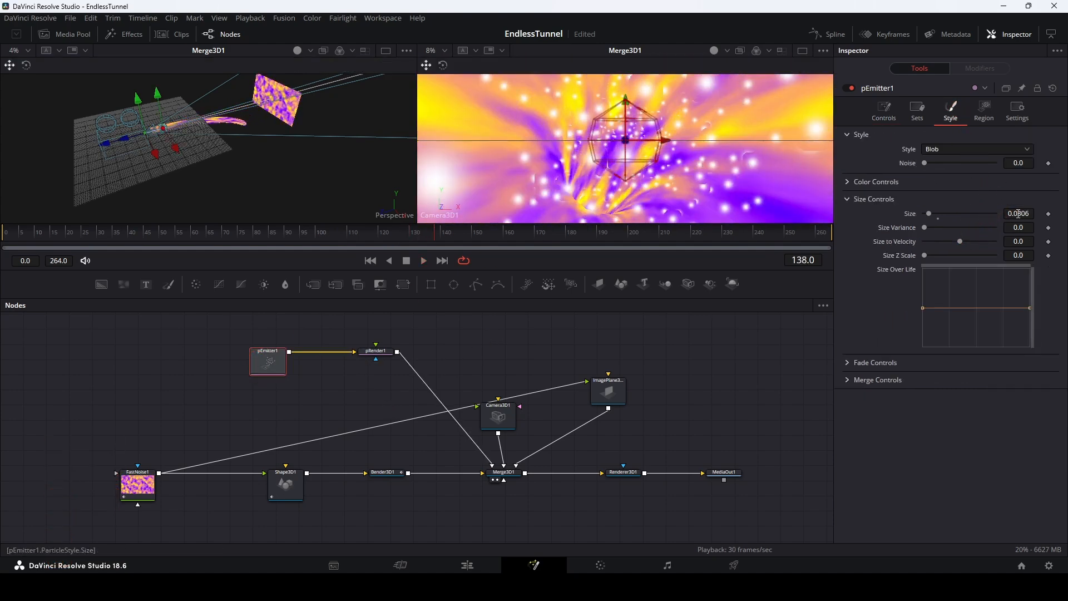
{"action": "left_click_drag", "start_coordinate": [965, 213], "coordinate": [958, 213]}
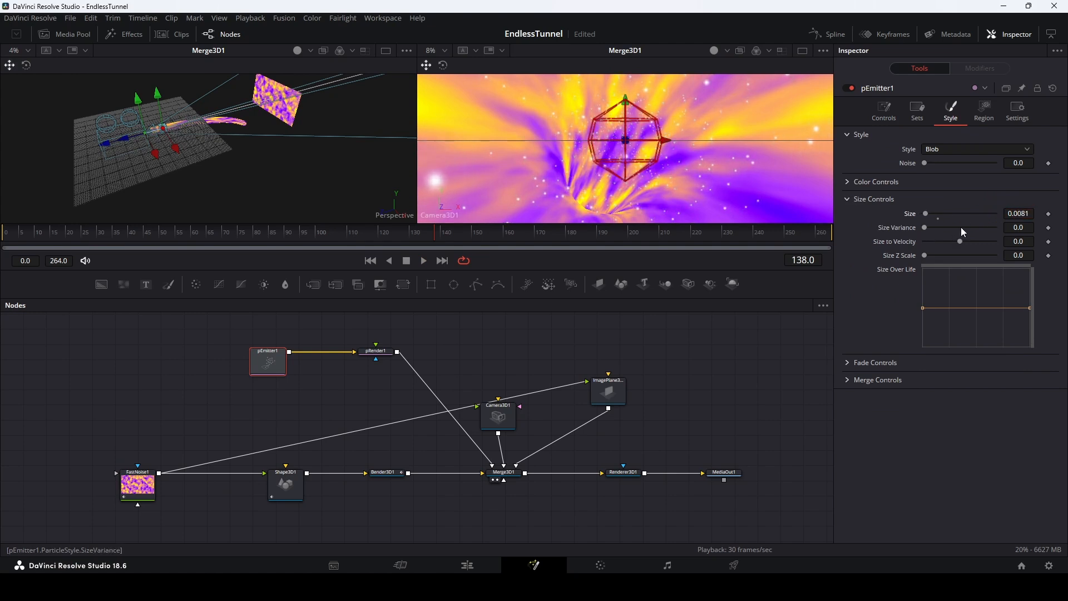
{"action": "left_click_drag", "start_coordinate": [960, 227], "coordinate": [1039, 228]}
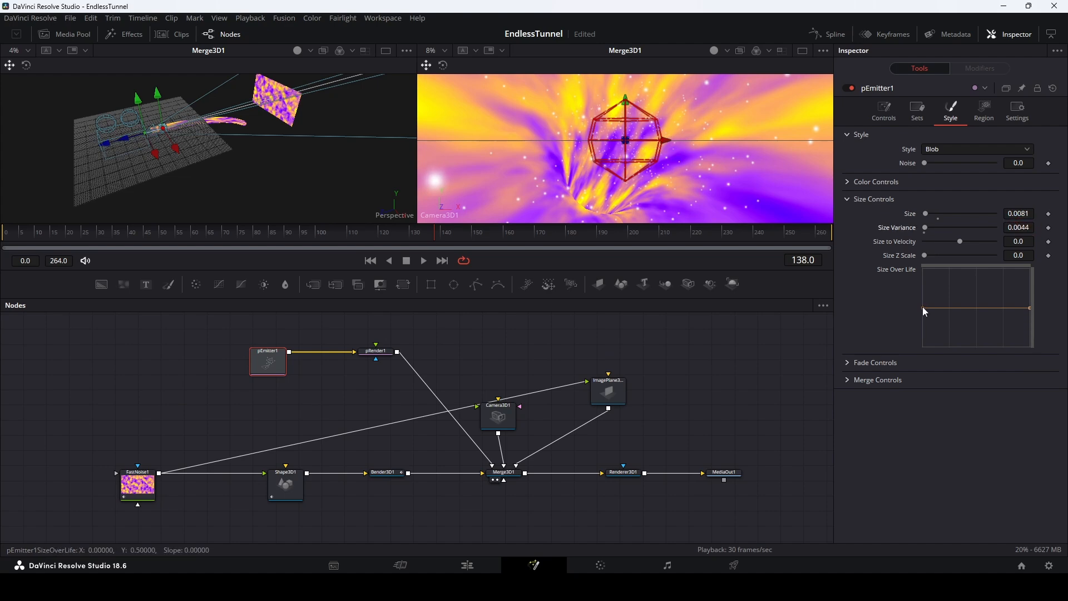
{"action": "key", "text": "space"}
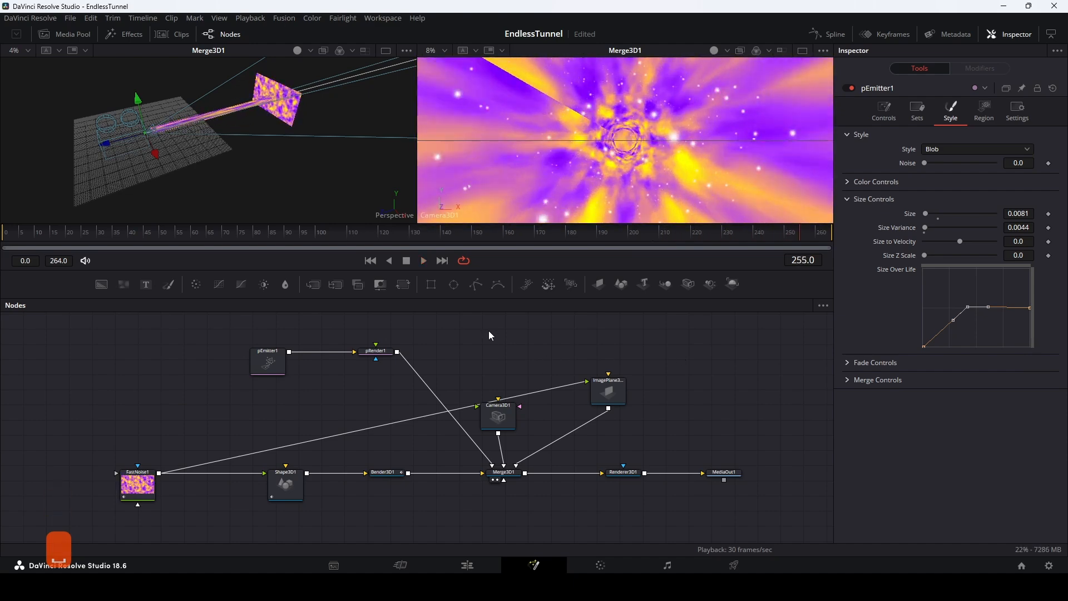
Raise pEmitter1's velocity to 1.0 and preview the faster particles.
{"action": "left_click", "coordinate": [283, 359]}
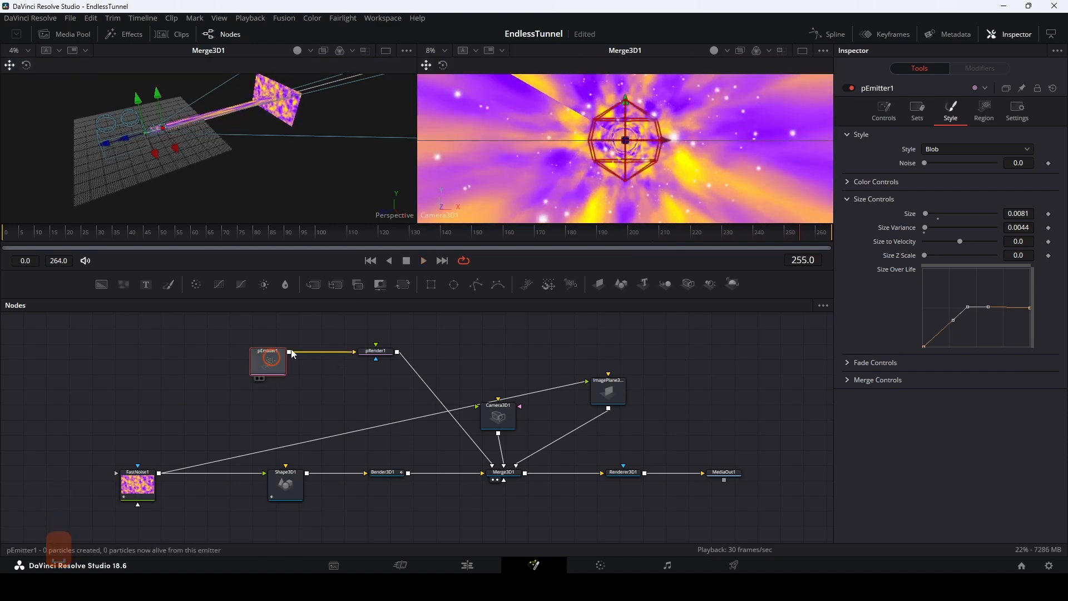
{"action": "left_click", "coordinate": [884, 110]}
{"action": "left_click", "coordinate": [970, 300]}
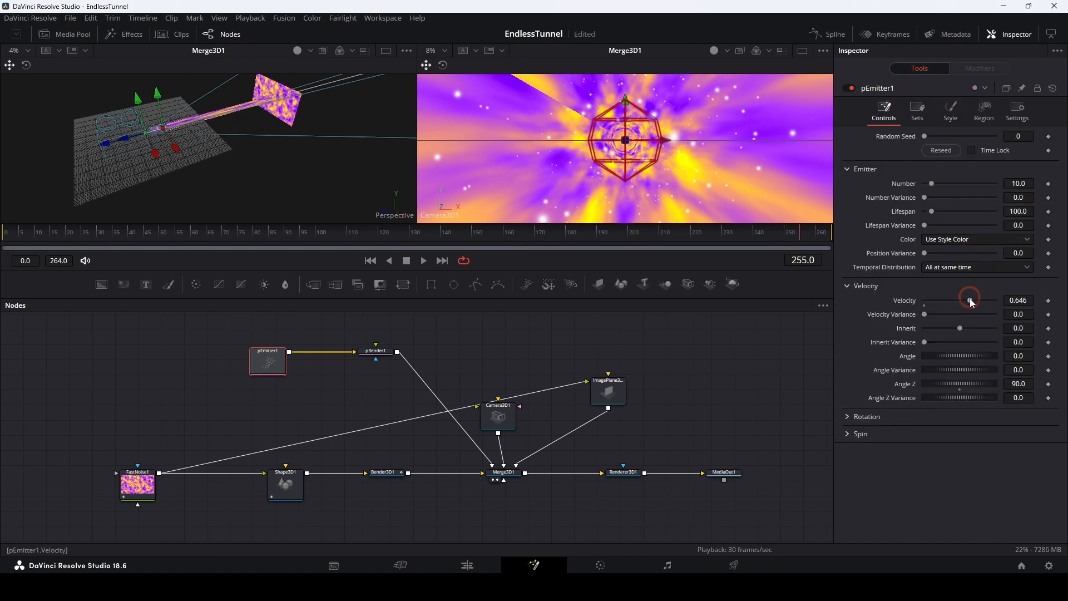
{"action": "left_click_drag", "start_coordinate": [970, 299], "coordinate": [1000, 300]}
{"action": "left_click", "coordinate": [684, 339]}
{"action": "key", "text": "space"}
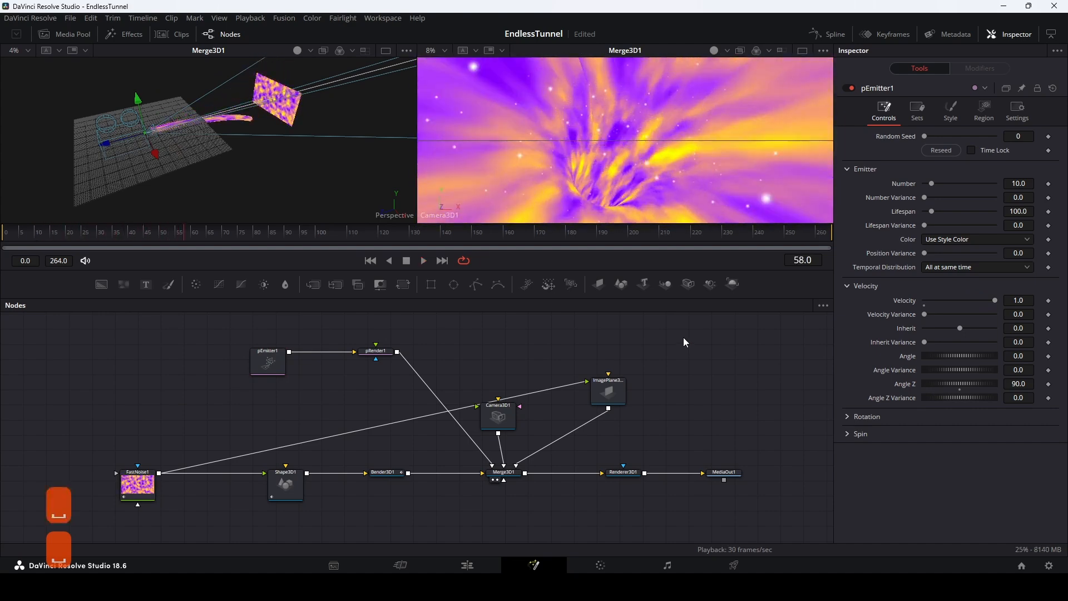
Go back to frame 5 and set pRender1 to pre-generate 40 frames.
{"action": "left_click_drag", "start_coordinate": [191, 242], "coordinate": [23, 240]}
{"action": "left_click", "coordinate": [376, 351]}
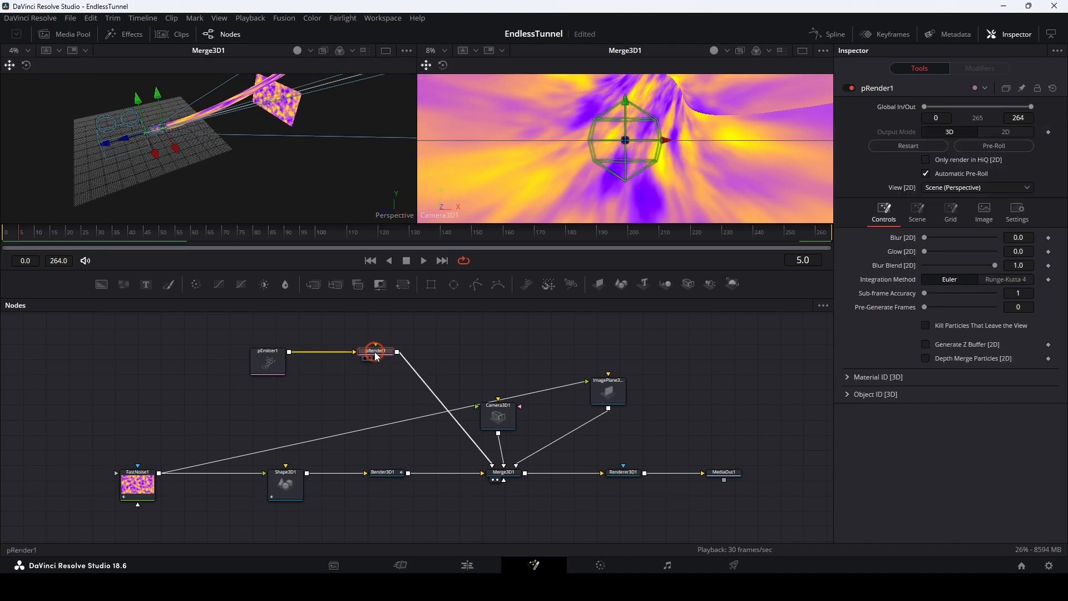
{"action": "left_click", "coordinate": [1018, 306]}
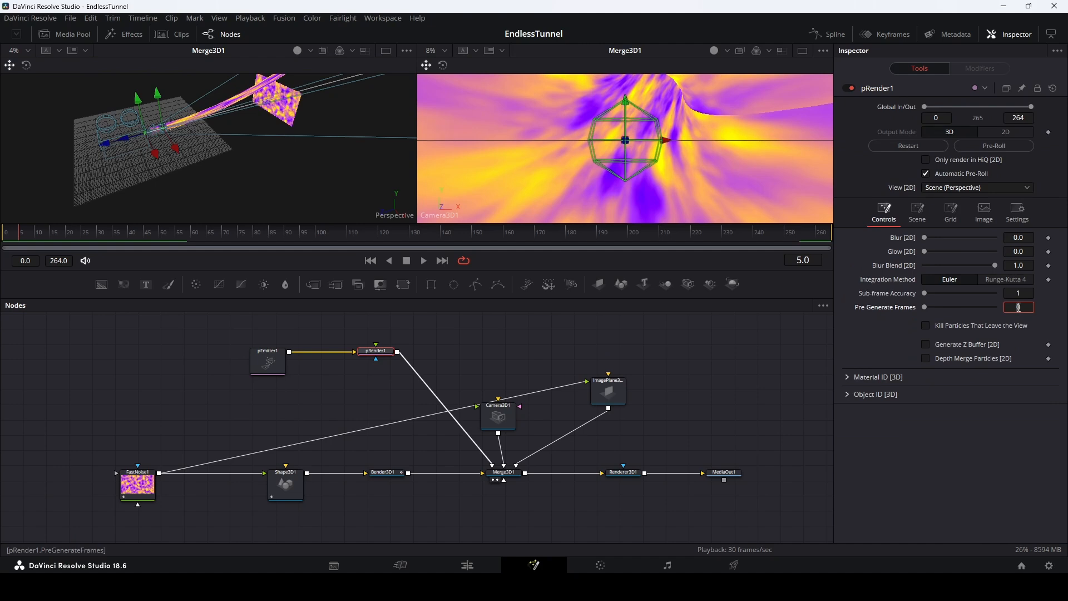
{"action": "type", "text": "40"}
{"action": "key", "text": "Return"}
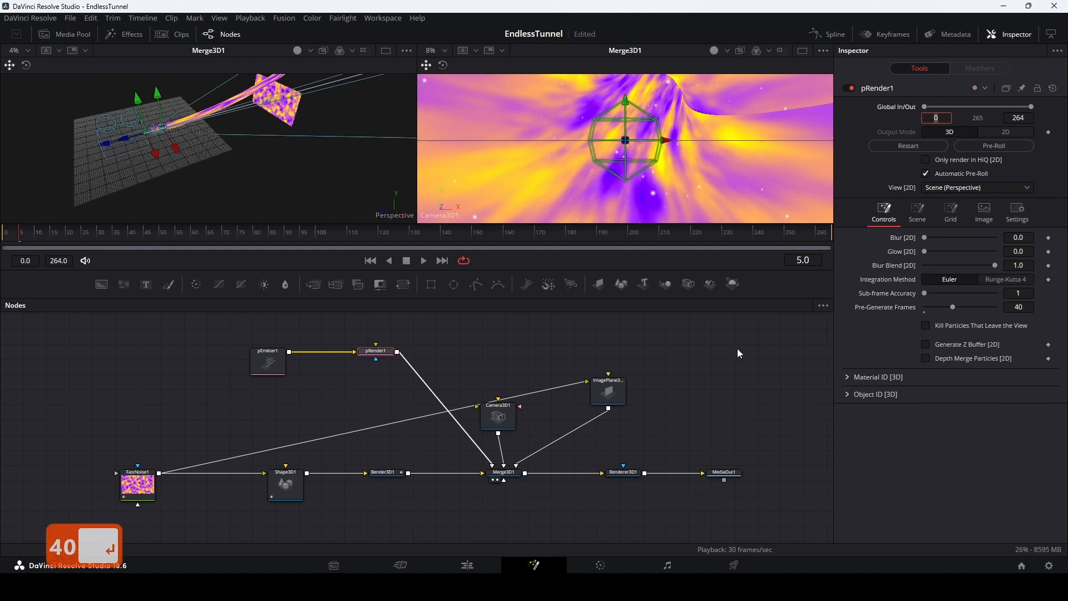
Play the composition from the first frame to check the particles at the start of the tunnel.
{"action": "left_click", "coordinate": [701, 357]}
{"action": "left_click", "coordinate": [328, 253]}
{"action": "left_click", "coordinate": [368, 261]}
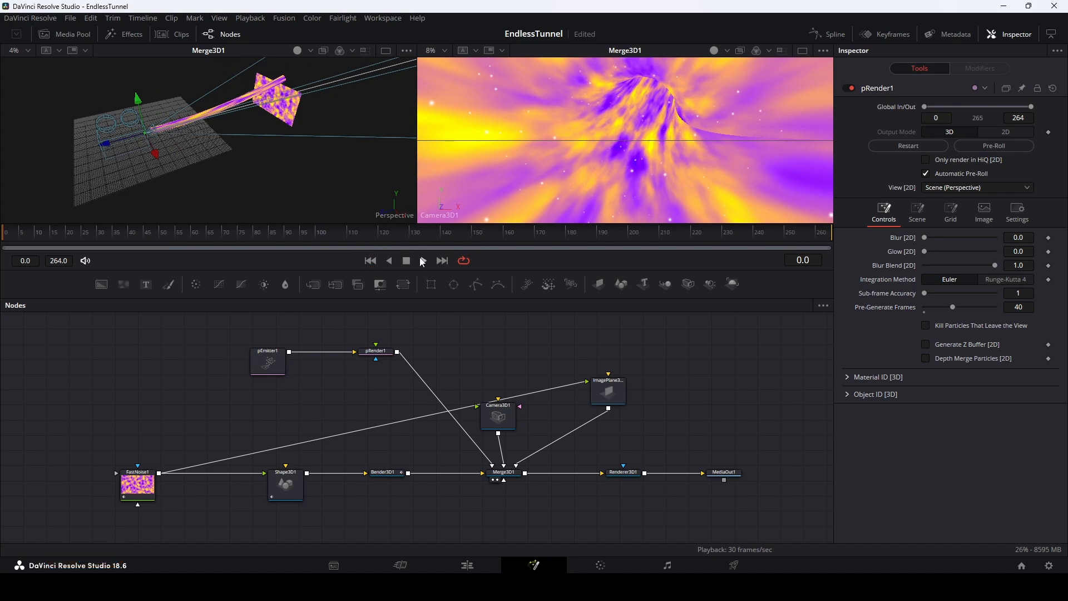
{"action": "left_click", "coordinate": [422, 261]}
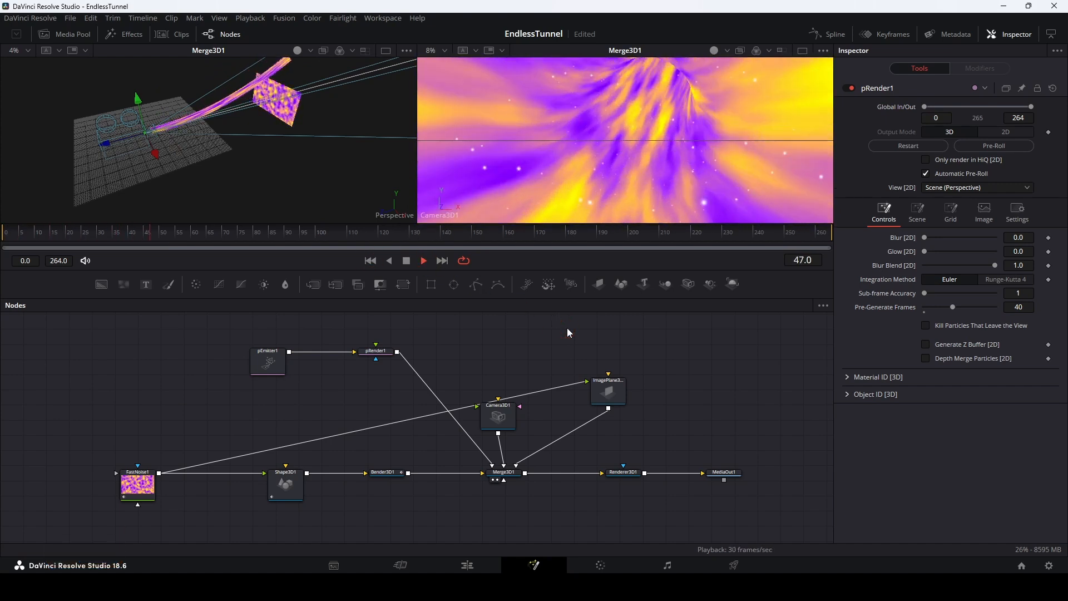